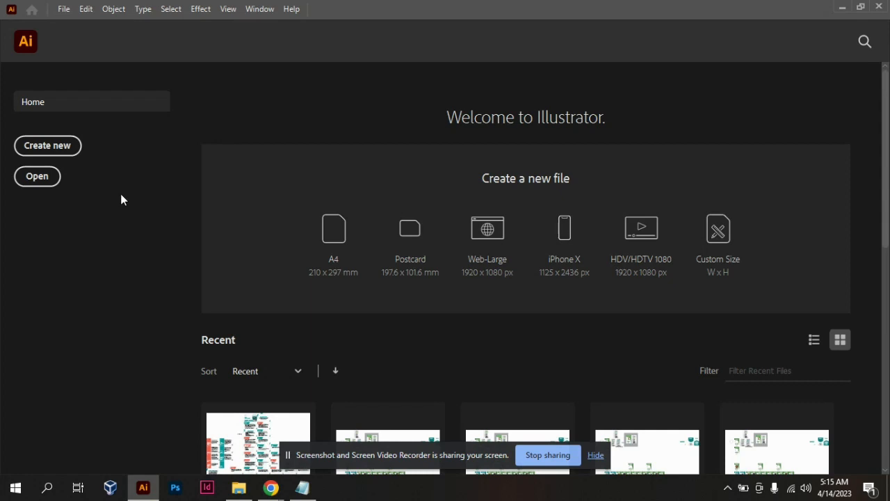
# - Switch to Notepad and select the tagline "Protect your digital assets with our expert cyber security services."
pyautogui.click(303, 489)
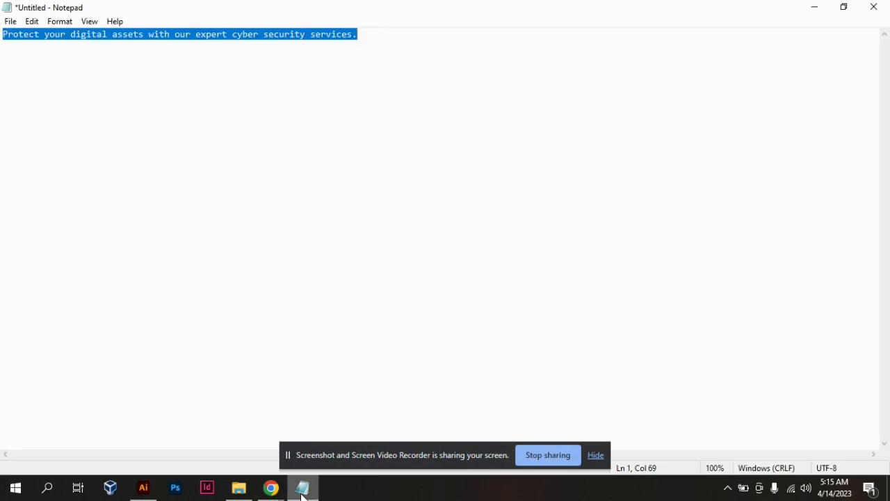
pyautogui.click(261, 144)
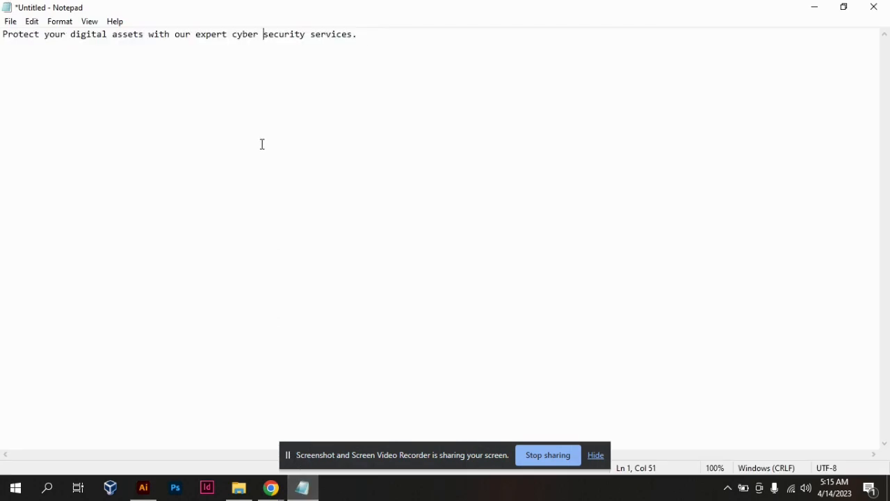
pyautogui.click(2, 37)
pyautogui.moveTo(2, 34); pyautogui.dragTo(423, 73)
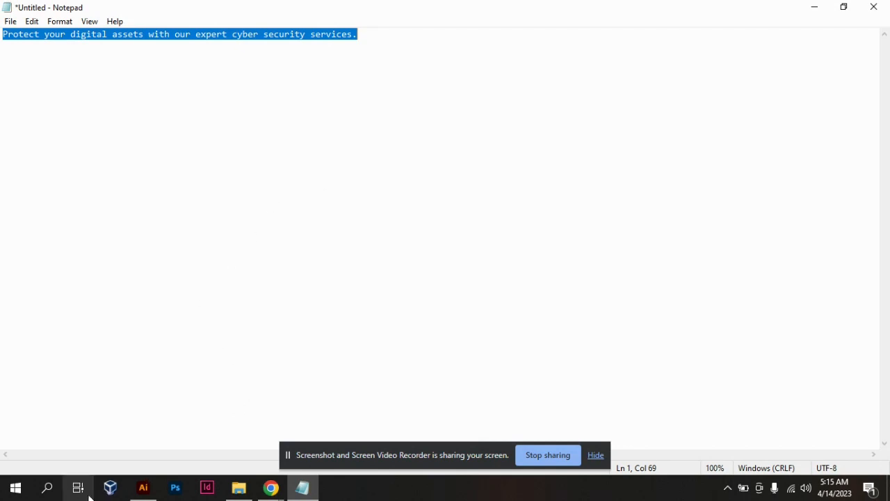
# - Switch to Illustrator and create a new 800 x 800 px RGB document named "Cybertech SM"
pyautogui.click(144, 490)
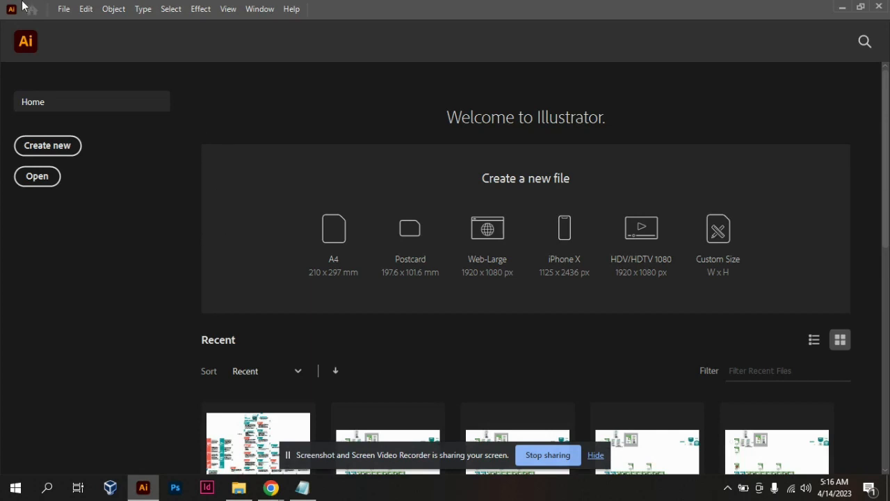
pyautogui.click(62, 148)
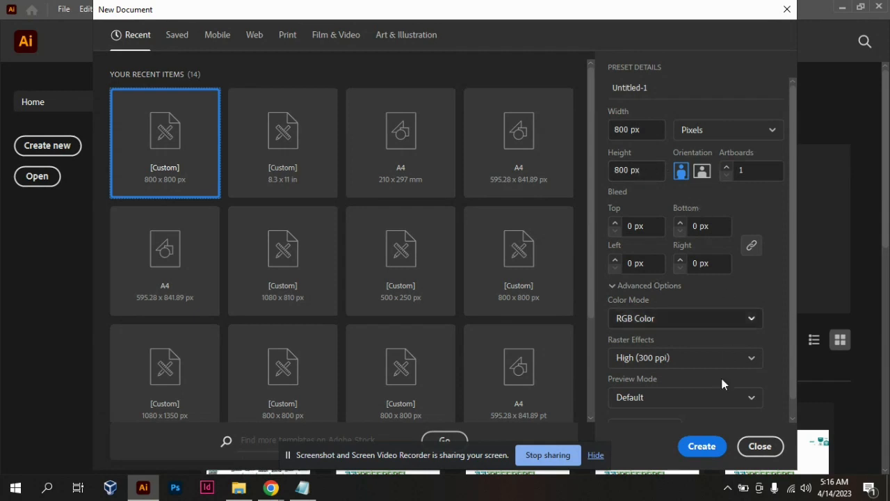
pyautogui.click(665, 88)
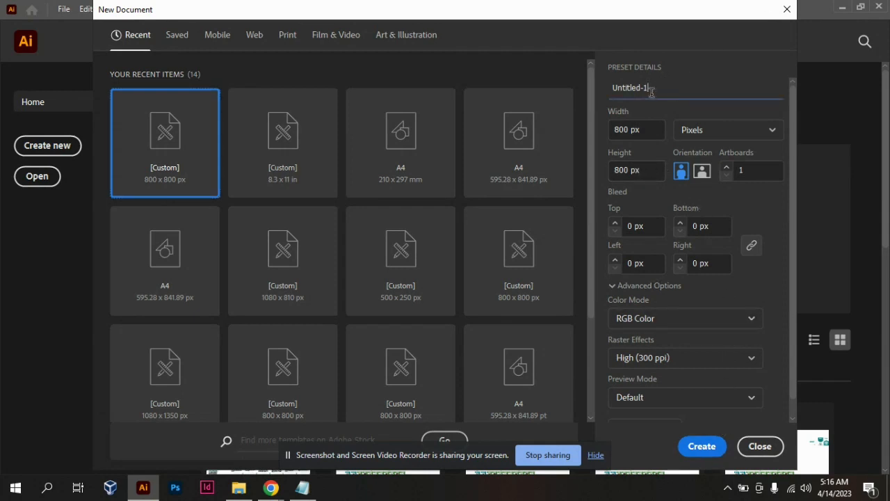
pyautogui.write('Cybe')
pyautogui.write('rtech ')
pyautogui.write('SME')
pyautogui.press('BackSpace')
pyautogui.scroll(-1, 747, 251)
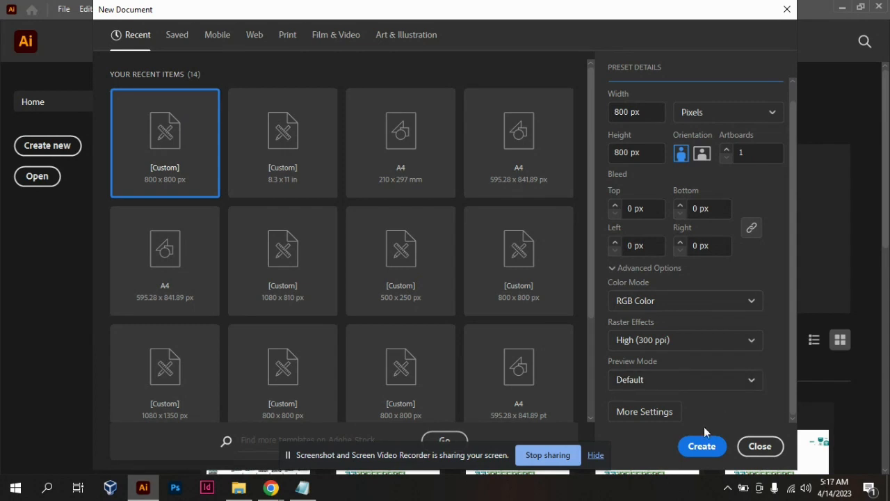
pyautogui.click(706, 446)
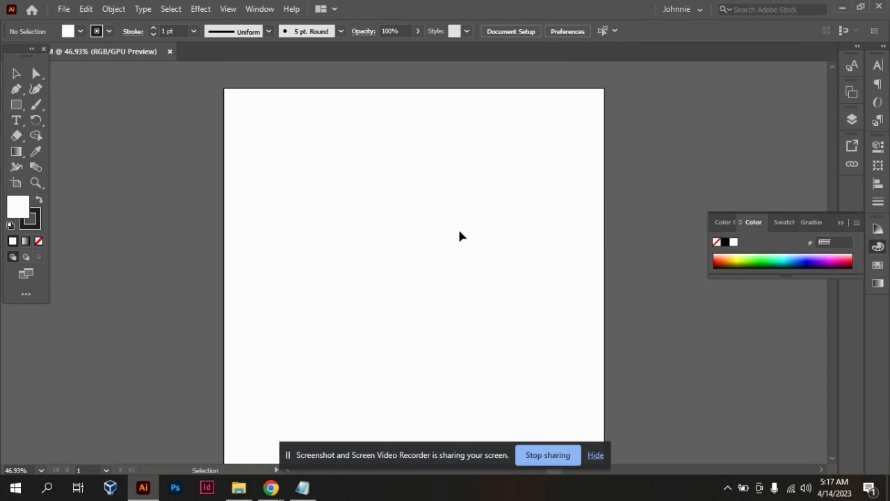
# - Place the Cyber secu image from the Downloads folder and the phone-master image from the desktop into the Illustrator document
pyautogui.click(239, 488)
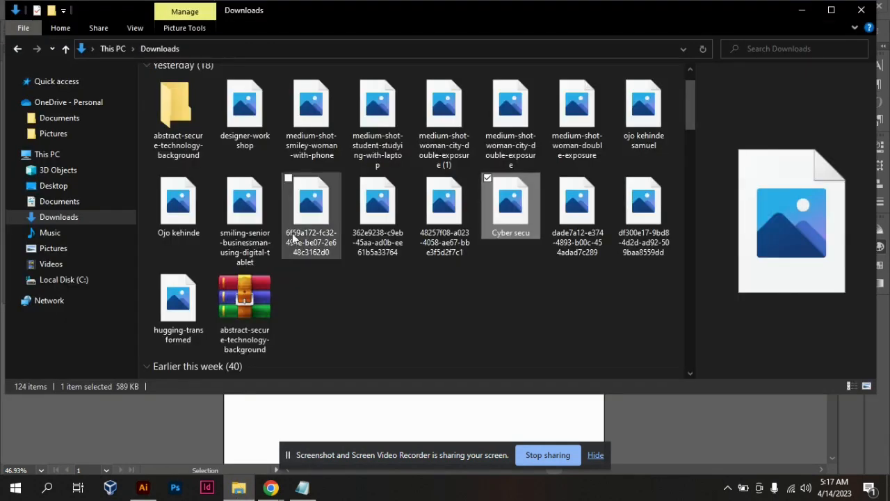
pyautogui.moveTo(512, 203); pyautogui.dragTo(238, 453)
pyautogui.click(238, 452)
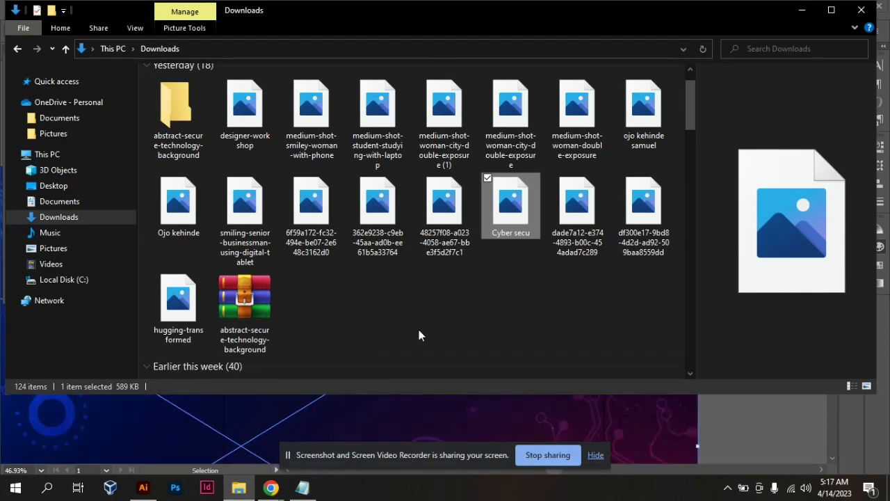
pyautogui.moveTo(240, 487)
pyautogui.press('super+d')
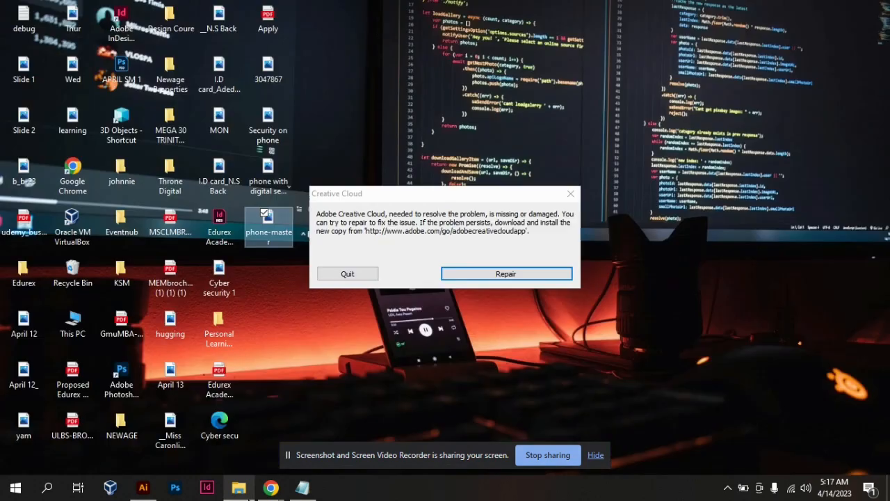
pyautogui.moveTo(263, 212); pyautogui.dragTo(527, 214)
# - Separate the two placed images, moving the phone image off the artboard and the circuit background toward its upper-left corner
pyautogui.hotkey('ctrl', '-')
pyautogui.hotkey('ctrl', '-')
pyautogui.hotkey('ctrl', '-')
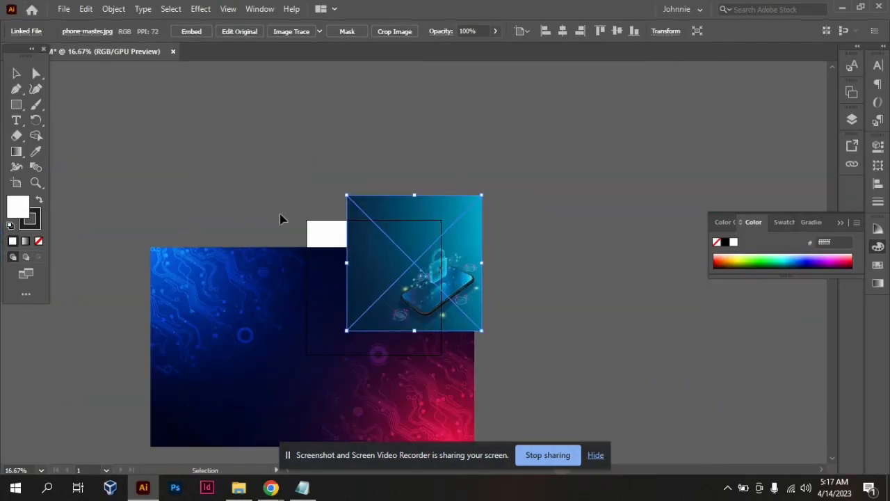
pyautogui.moveTo(417, 258); pyautogui.dragTo(607, 181)
pyautogui.moveTo(347, 354); pyautogui.dragTo(219, 114)
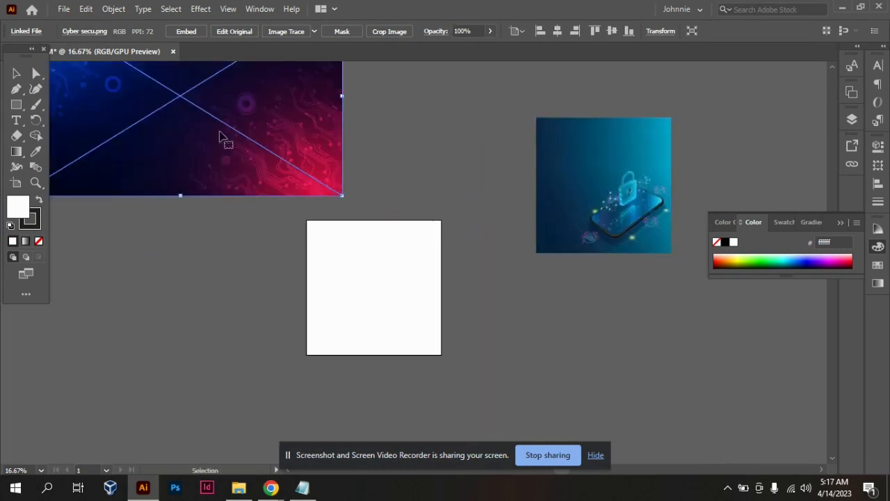
pyautogui.moveTo(191, 172); pyautogui.dragTo(229, 281)
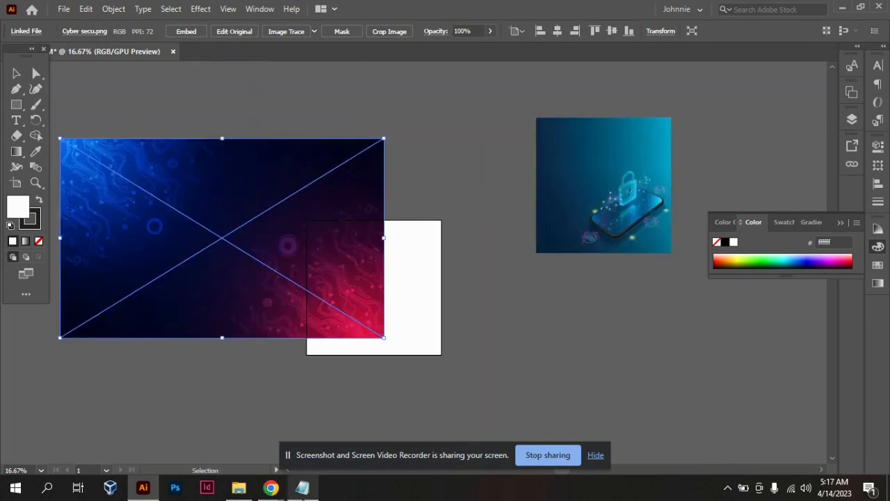
# - Review the tagline text in Notepad and return to the Illustrator document
pyautogui.click(302, 487)
pyautogui.hotkey('ctrl', 'a')
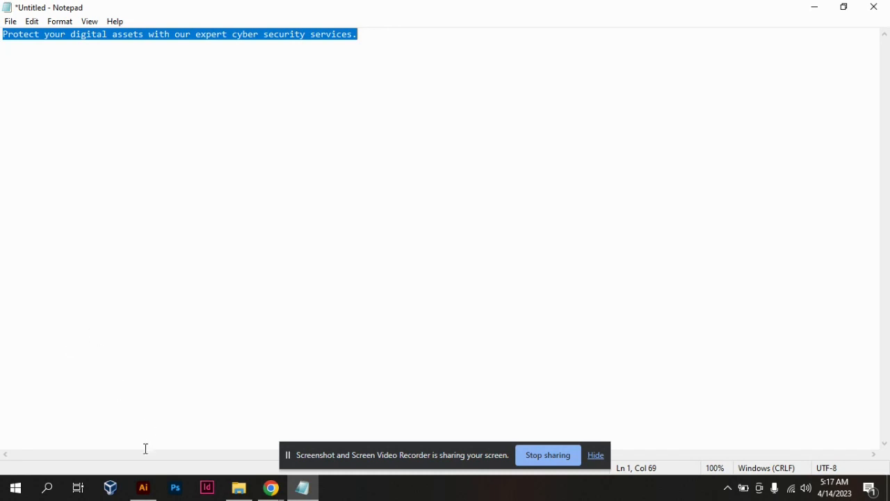
pyautogui.click(143, 487)
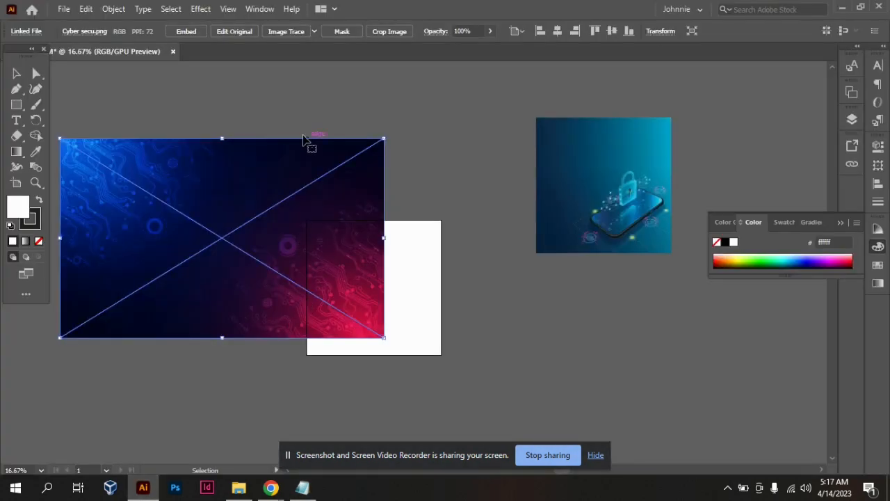
# - Shift the circuit background further over the artboard and move the phone image close beside the artboard's right edge
pyautogui.moveTo(276, 196); pyautogui.dragTo(327, 190)
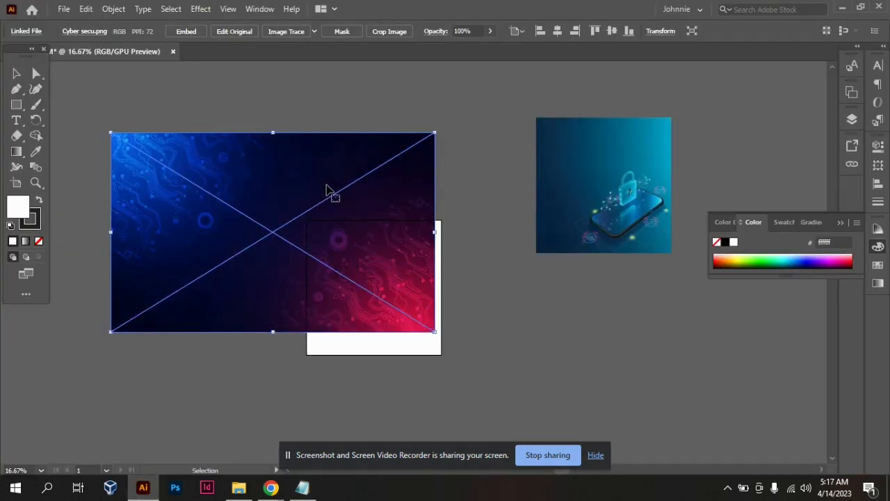
pyautogui.click(487, 292)
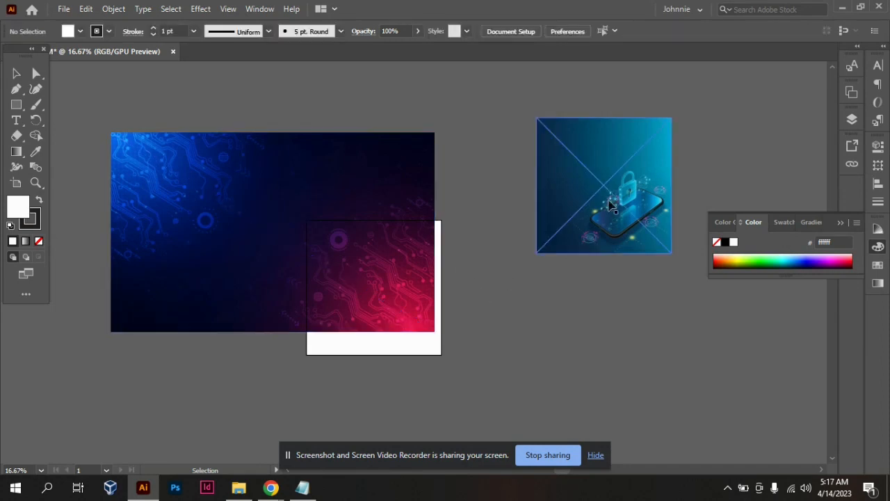
pyautogui.moveTo(615, 198); pyautogui.dragTo(554, 295)
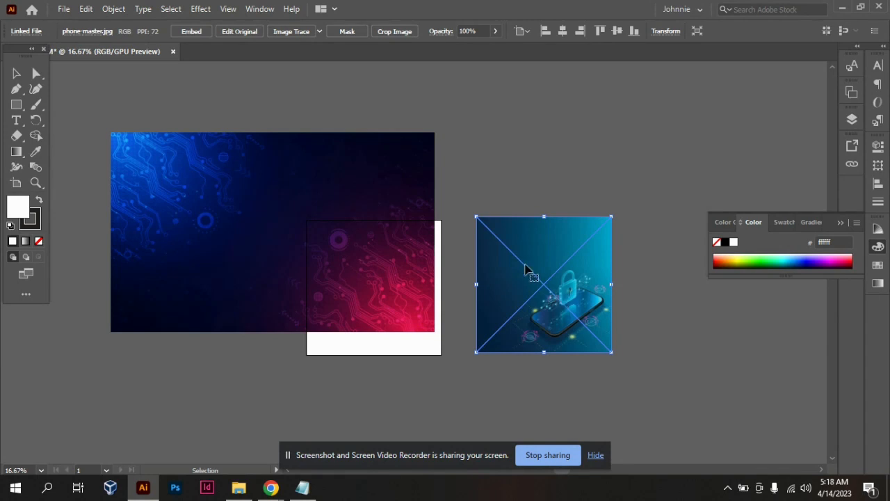
pyautogui.moveTo(534, 287); pyautogui.dragTo(524, 276)
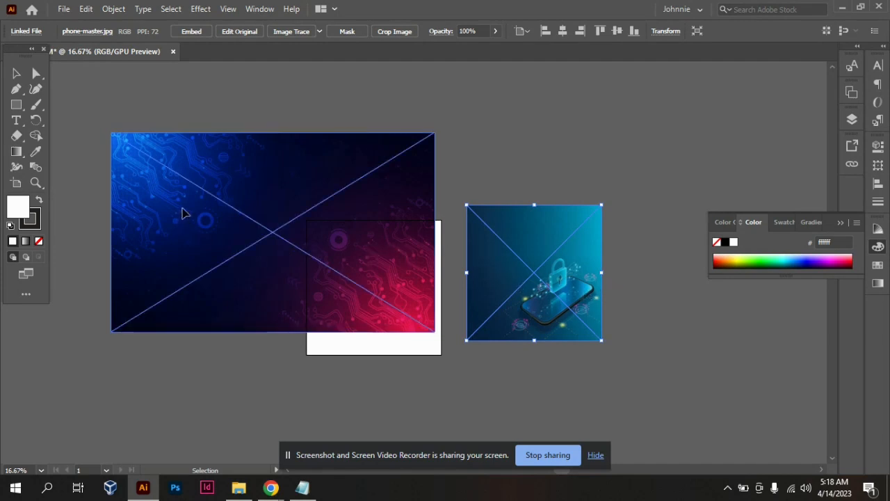
pyautogui.click(185, 215)
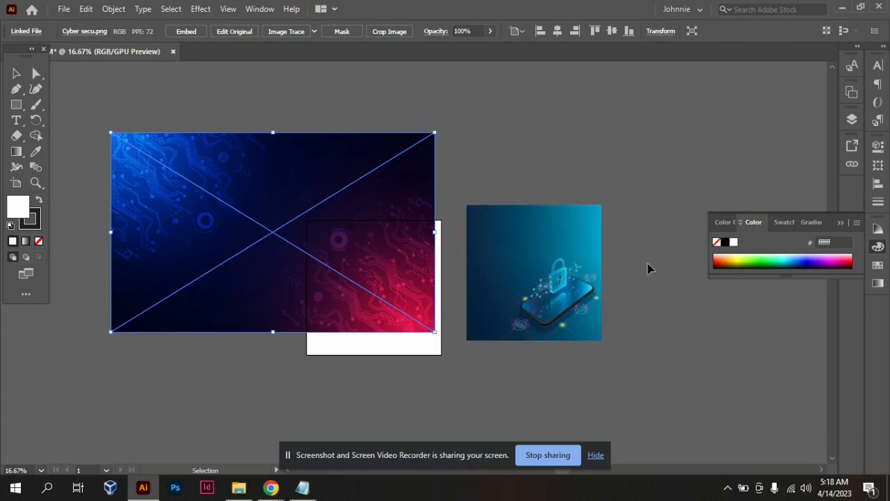
pyautogui.doubleClick(507, 294)
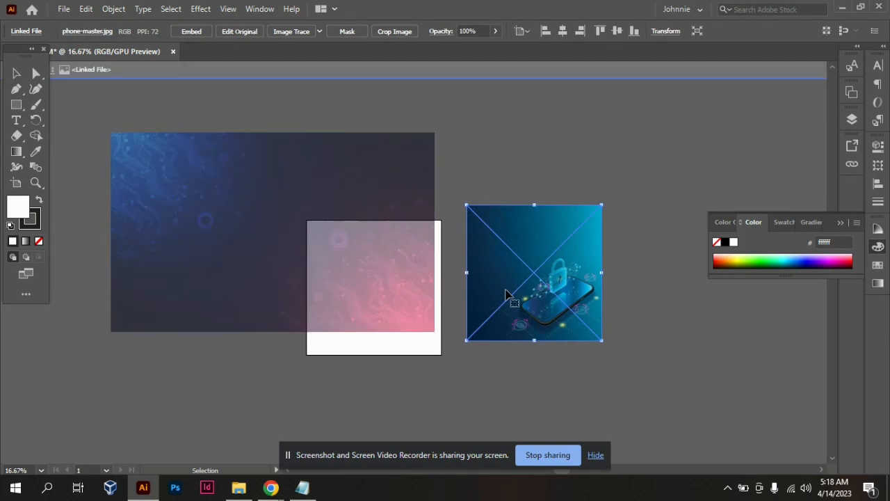
pyautogui.doubleClick(640, 318)
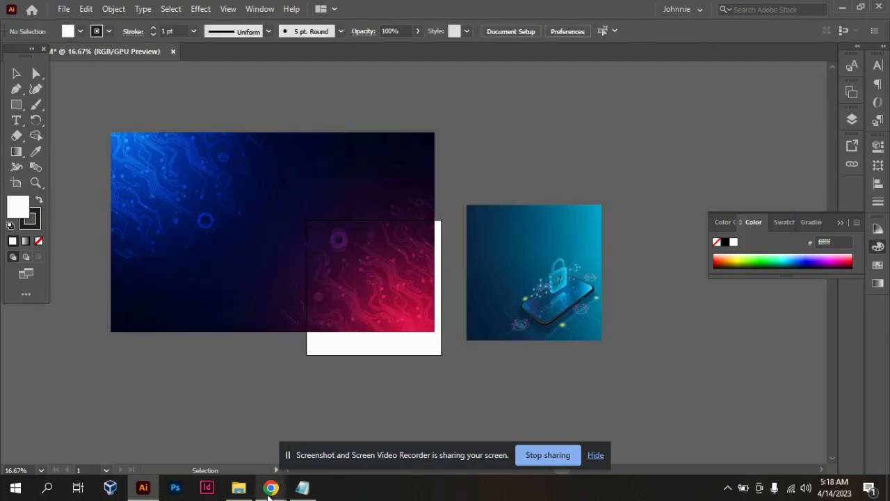
# - Switch to Chrome and search Google Images for "mobile device security" in a new tab
pyautogui.moveTo(270, 490)
pyautogui.click(265, 421)
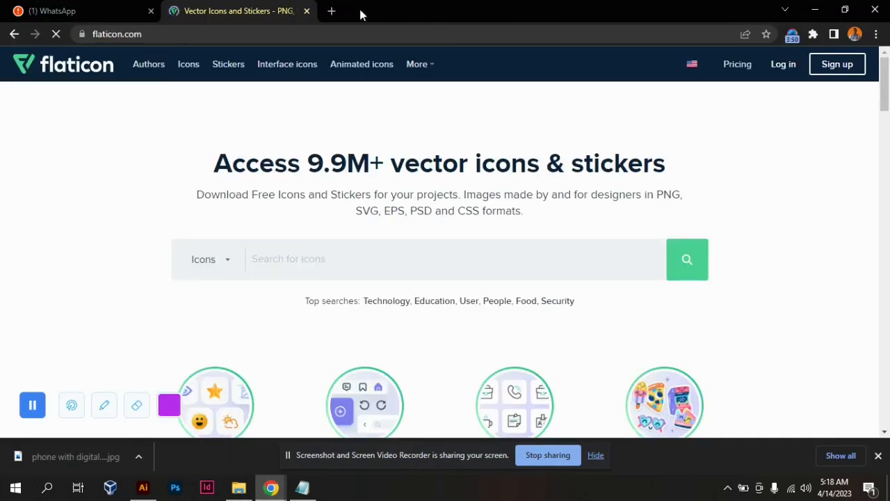
pyautogui.click(334, 13)
pyautogui.write('mod')
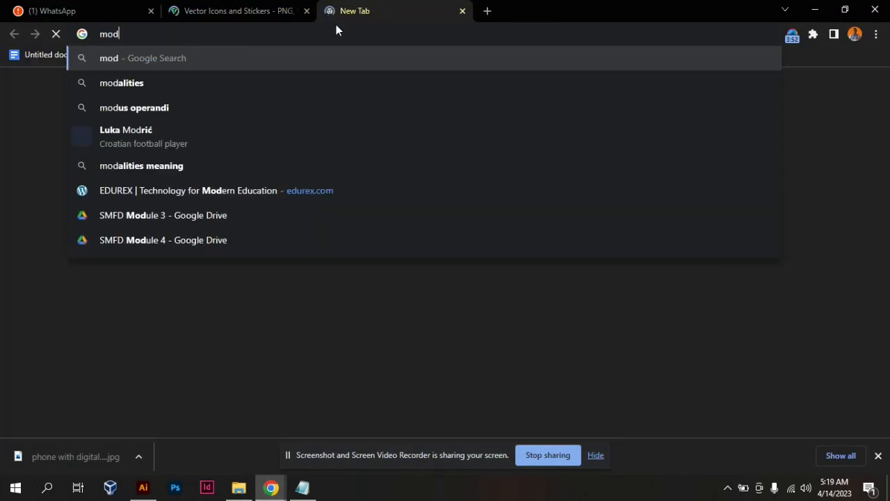
pyautogui.press('BackSpace')
pyautogui.write('bile')
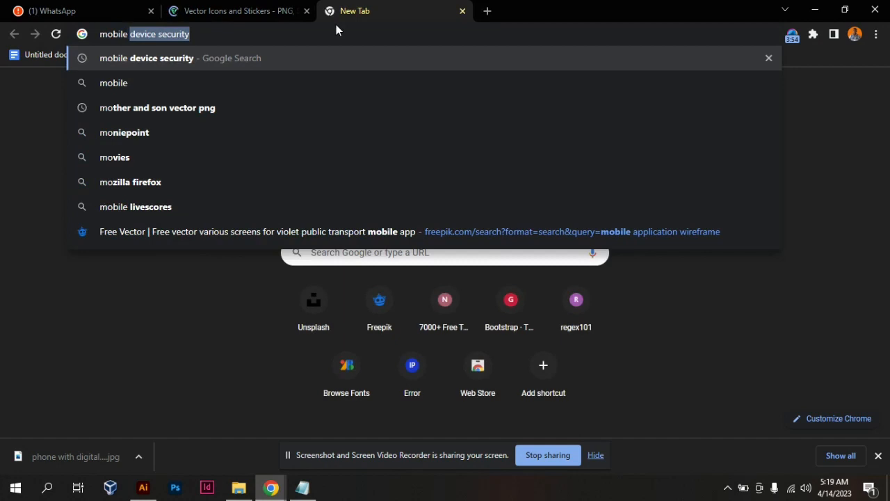
pyautogui.press('Return')
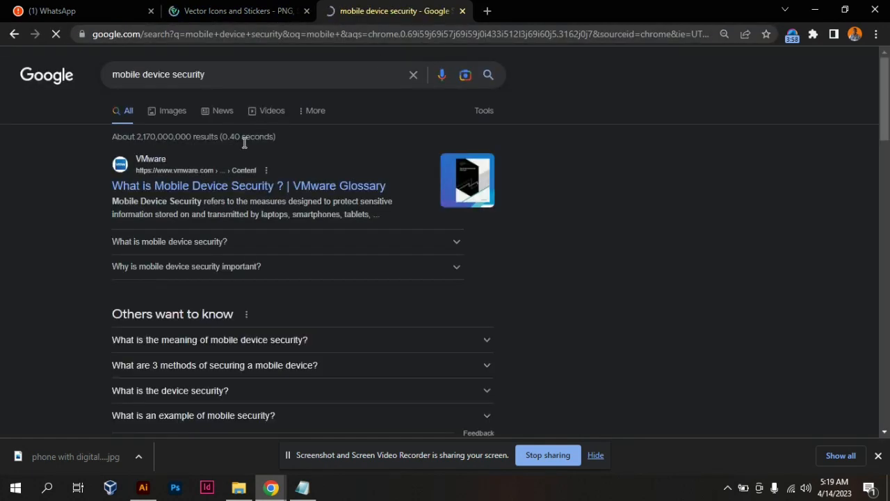
pyautogui.scroll(-1, 184, 70)
pyautogui.scroll(1, 174, 90)
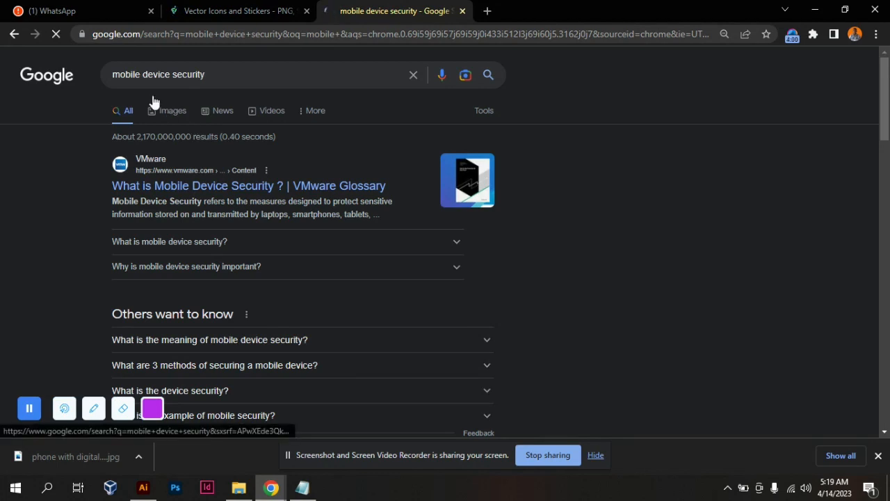
pyautogui.click(153, 113)
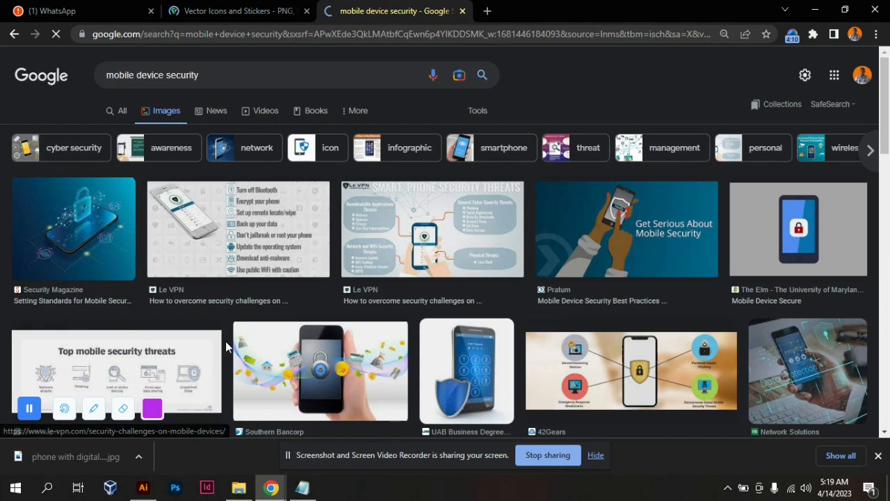
# - Return to Illustrator and check the tagline in Notepad against the placed images
pyautogui.click(143, 487)
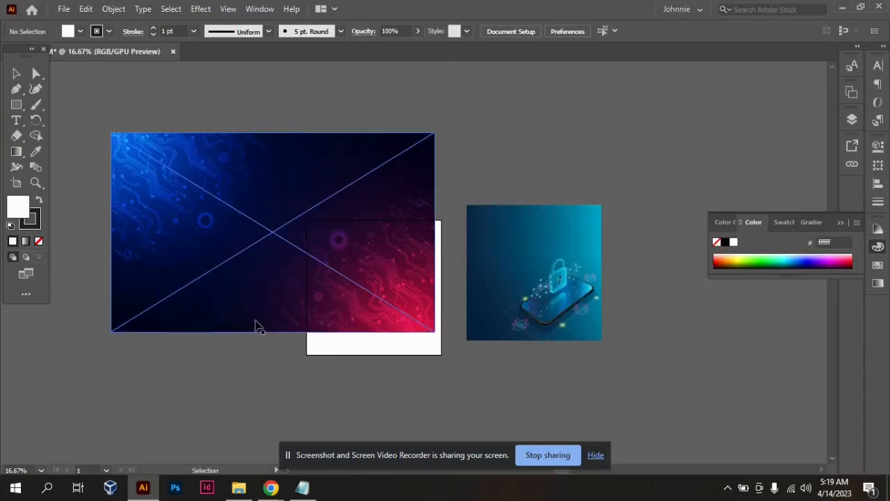
pyautogui.click(301, 487)
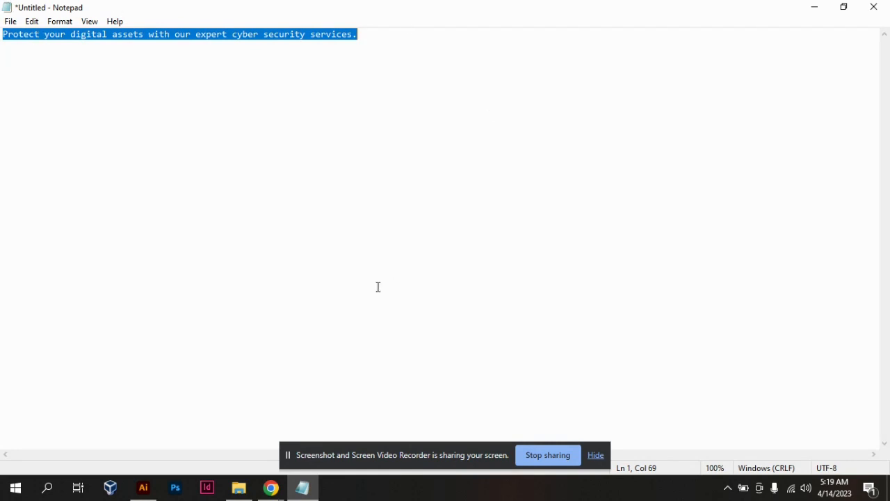
pyautogui.click(143, 488)
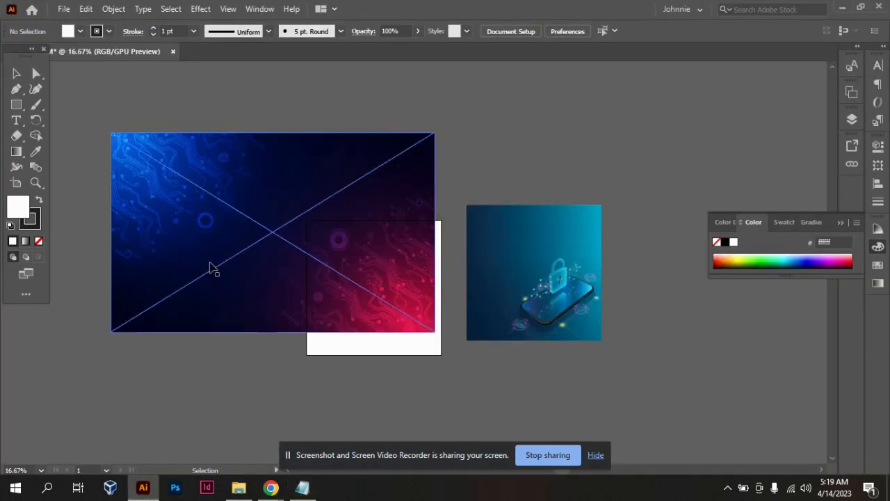
# - Select the circuit background and the phone image together
pyautogui.click(213, 198)
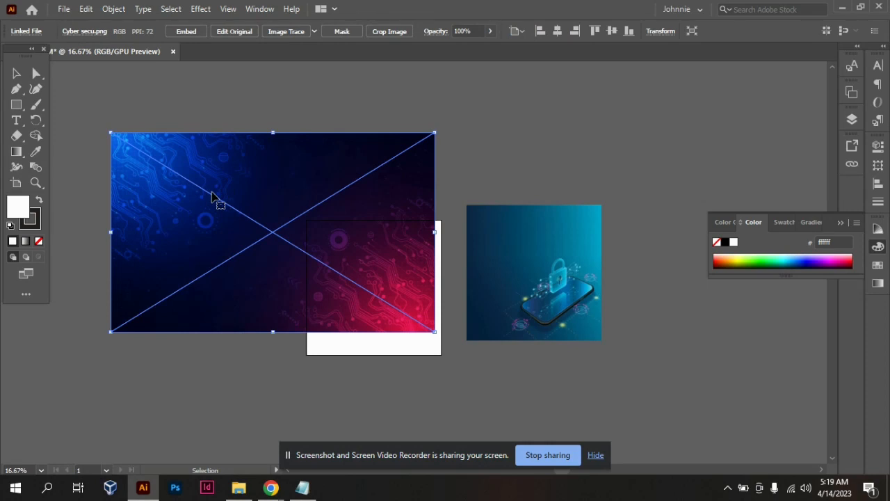
pyautogui.keyDown('shift'); pyautogui.click(535, 292); pyautogui.keyUp('shift')
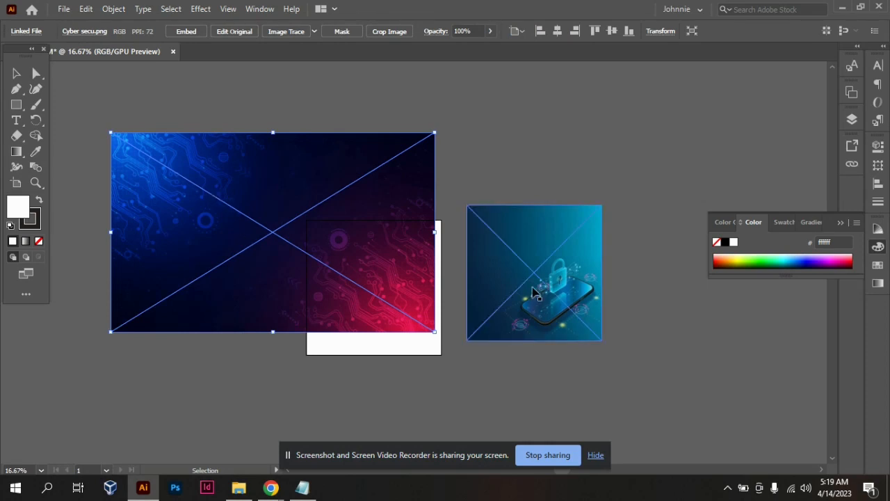
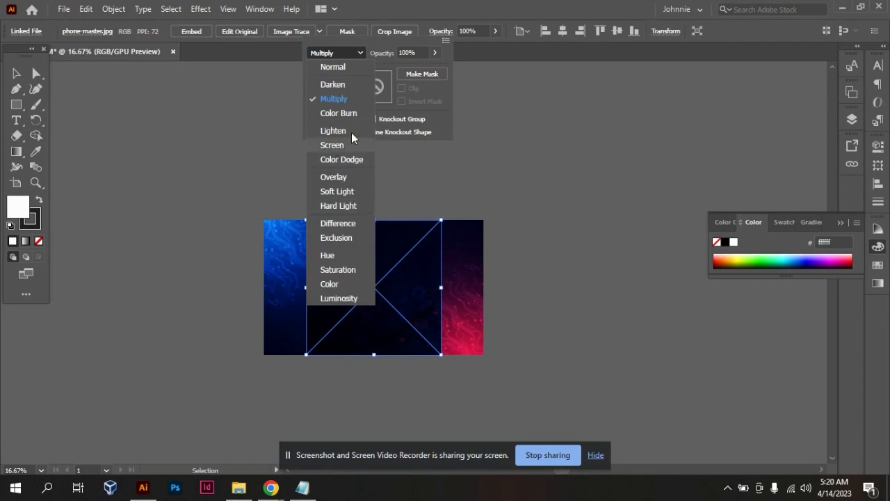
# - Try the Color Burn and Lighten blend modes on the phone image and set it to Screen
pyautogui.click(356, 112)
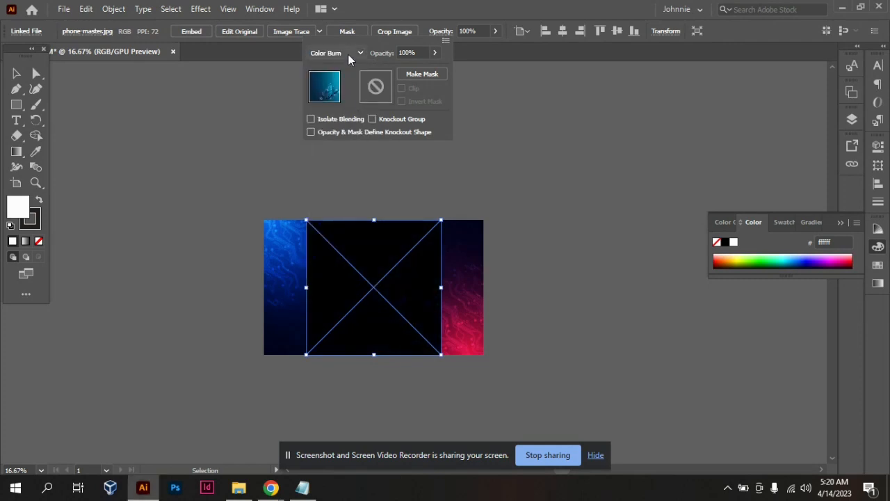
pyautogui.click(349, 54)
pyautogui.click(338, 133)
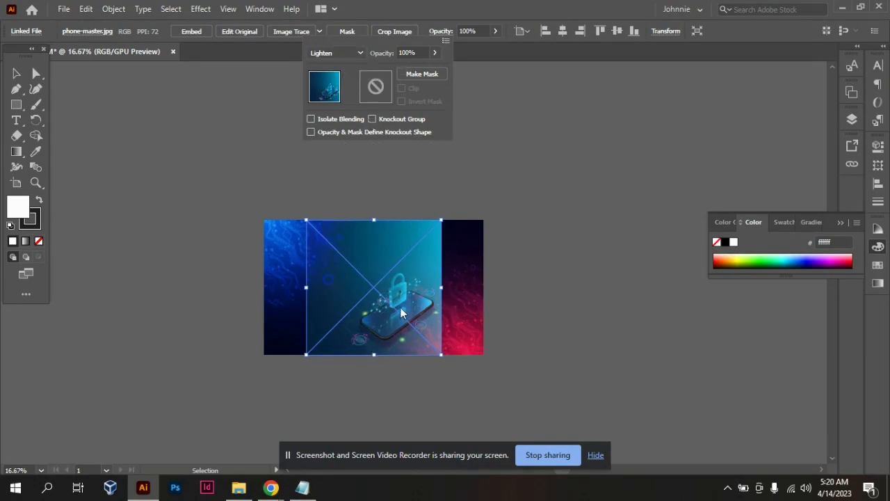
pyautogui.click(337, 52)
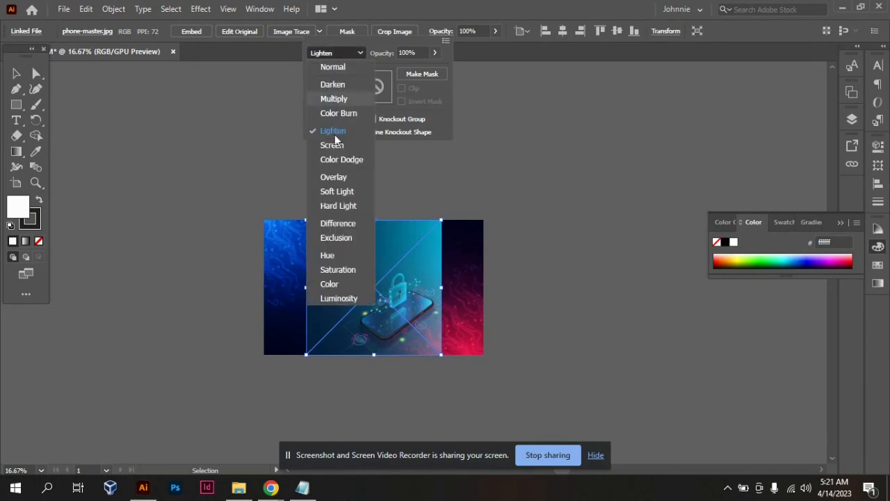
pyautogui.click(344, 149)
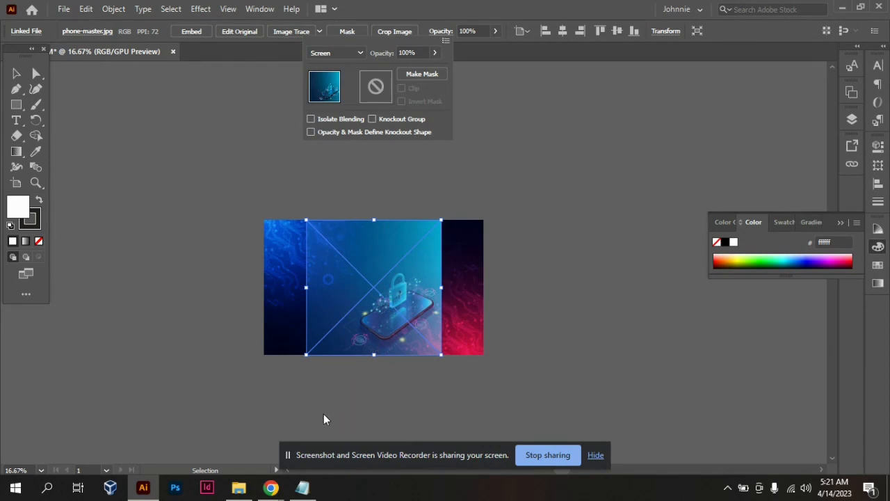
# - Switch to Chrome to view the "mobile device security" image results and return to Illustrator
pyautogui.click(287, 454)
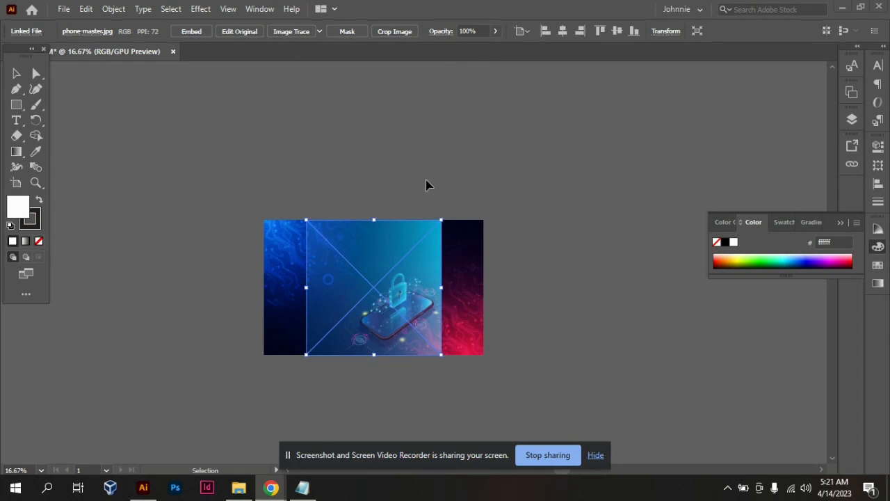
pyautogui.moveTo(285, 488)
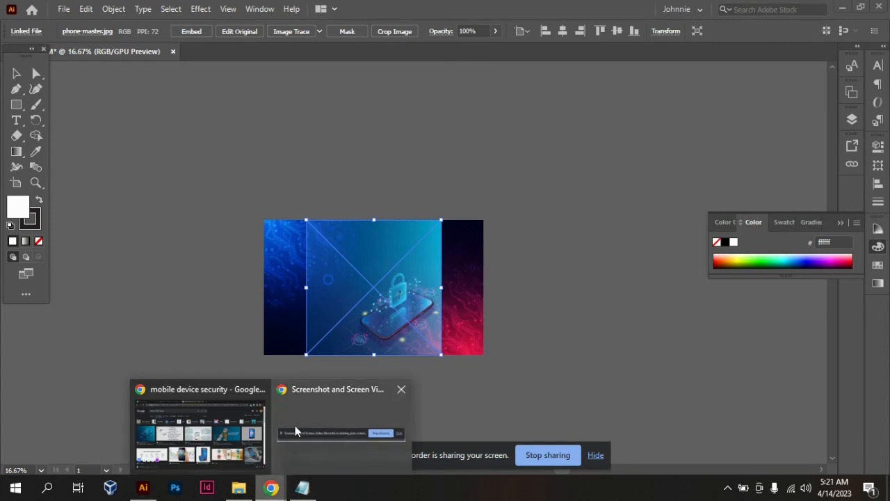
pyautogui.click(240, 432)
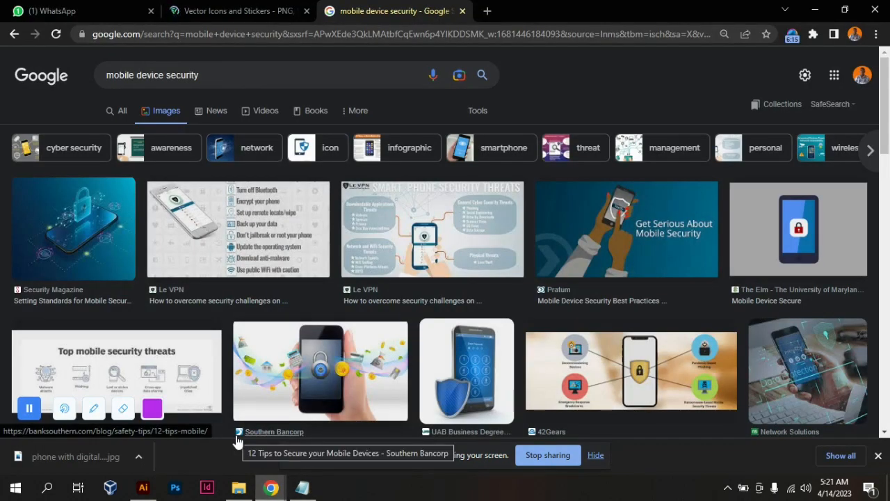
pyautogui.click(143, 487)
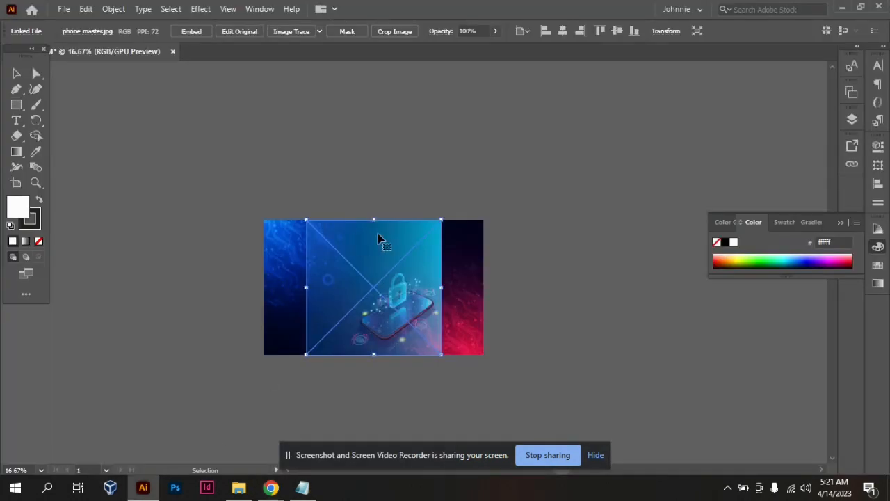
# - Try the Color Dodge and Overlay blend modes on the phone image over the circuit background
pyautogui.click(465, 208)
pyautogui.click(301, 262)
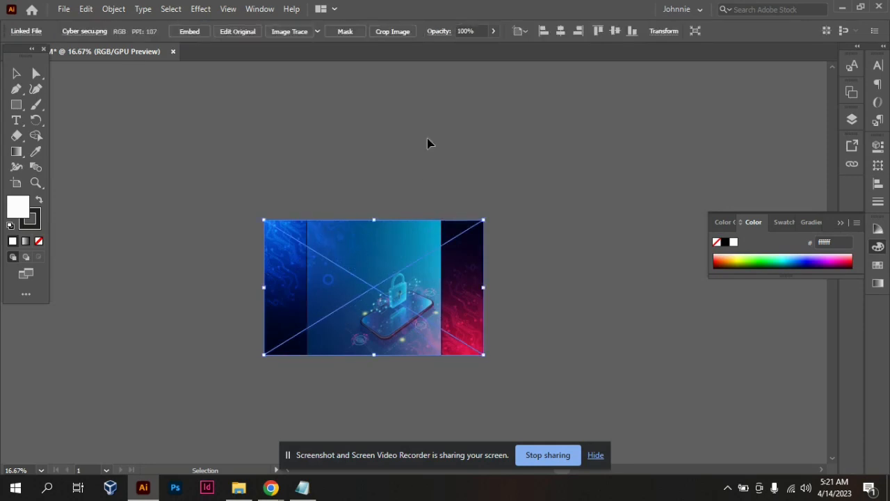
pyautogui.click(436, 90)
pyautogui.click(388, 232)
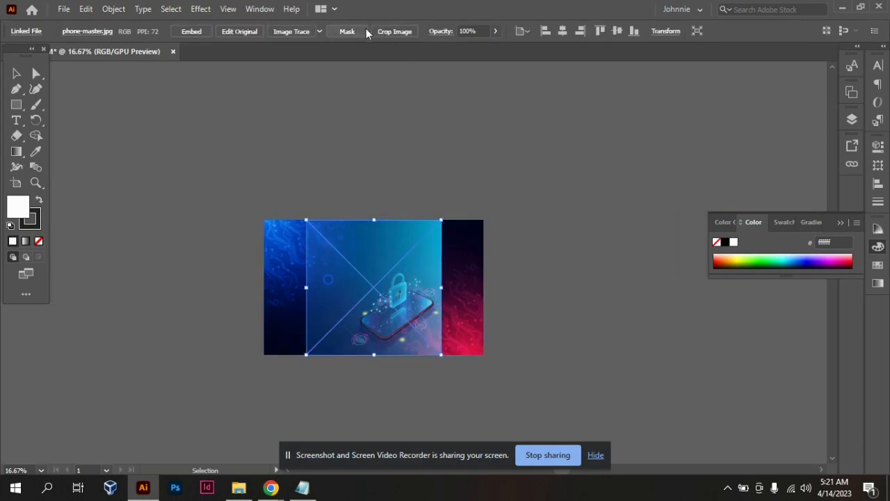
pyautogui.click(438, 31)
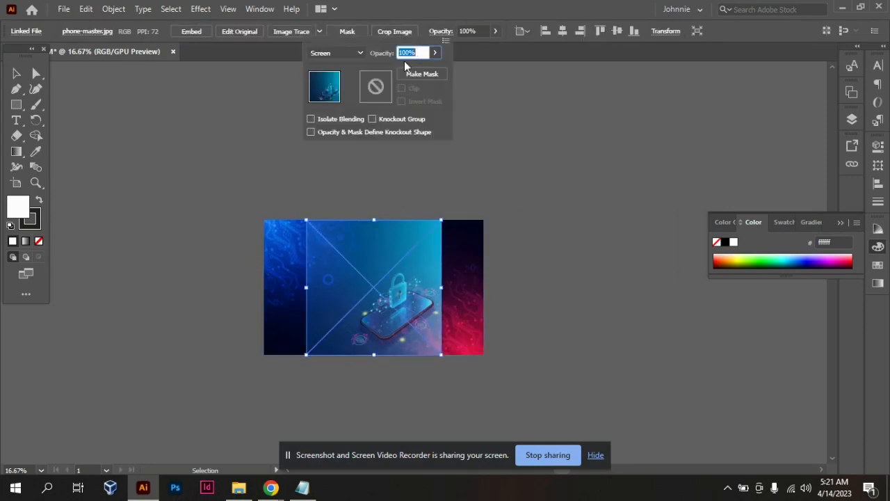
pyautogui.click(360, 54)
pyautogui.click(343, 160)
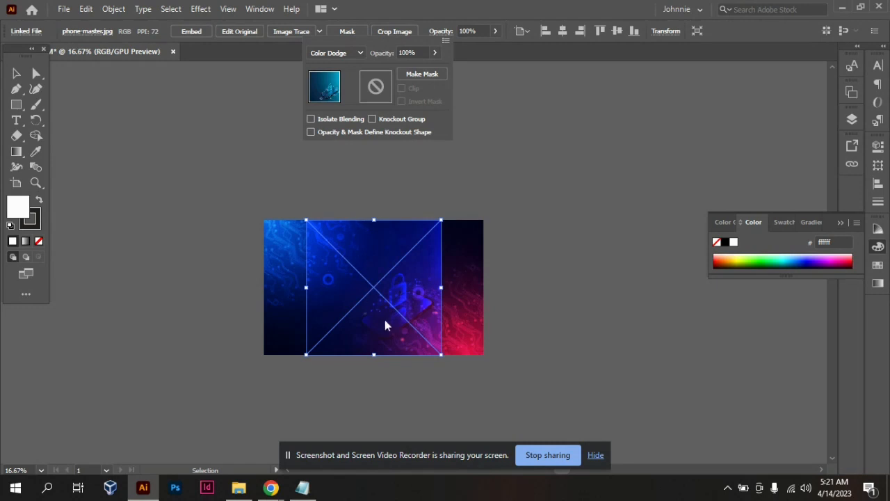
pyautogui.click(340, 52)
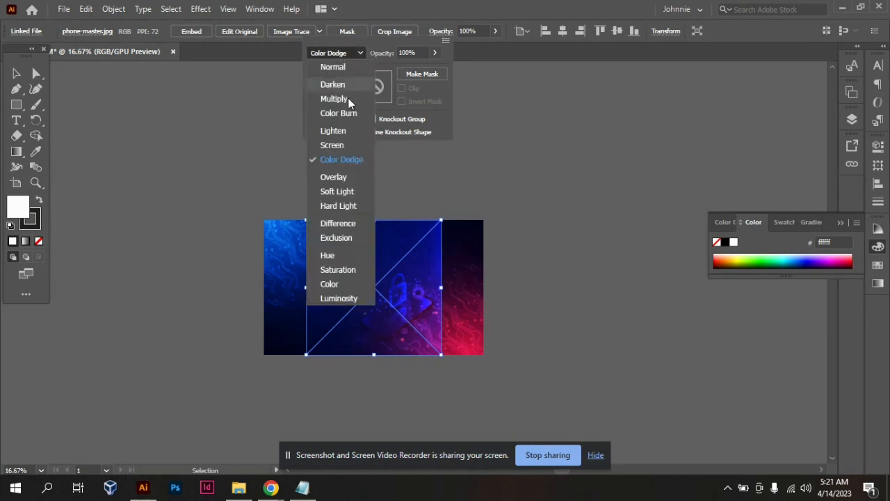
pyautogui.click(345, 178)
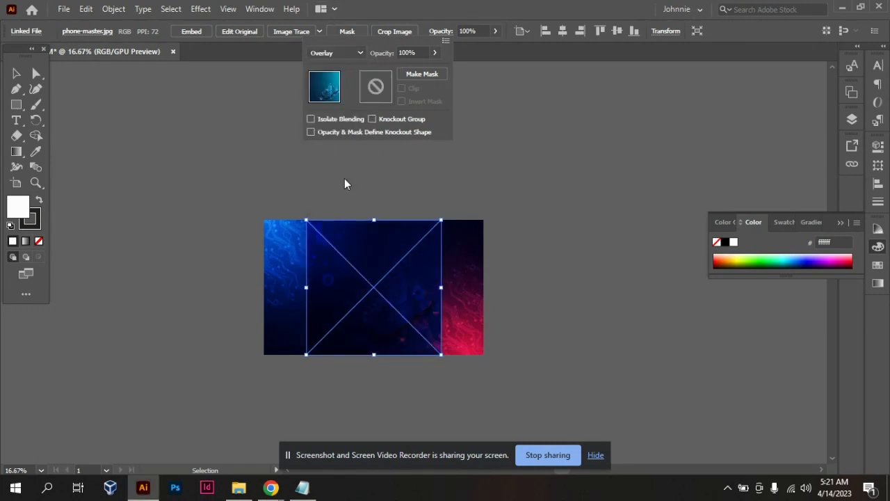
# - Try the Soft Light and Hard Light blend modes on the phone image and deselect it
pyautogui.click(350, 51)
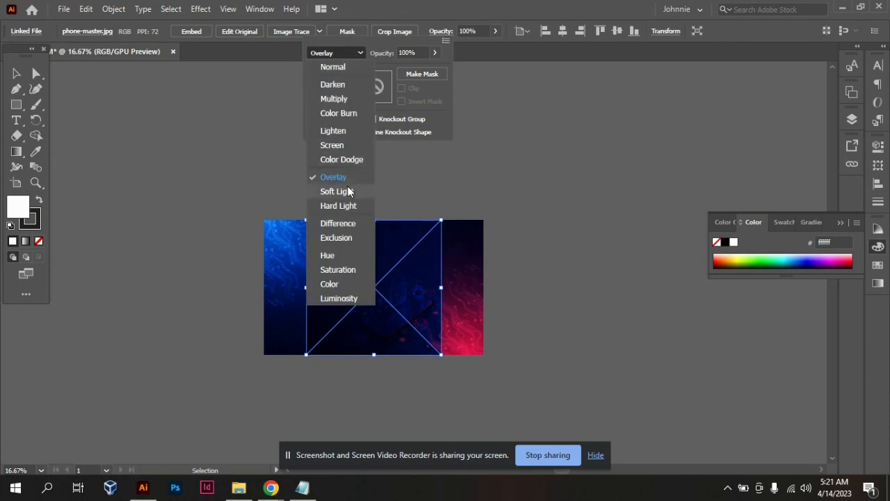
pyautogui.click(349, 189)
pyautogui.click(353, 50)
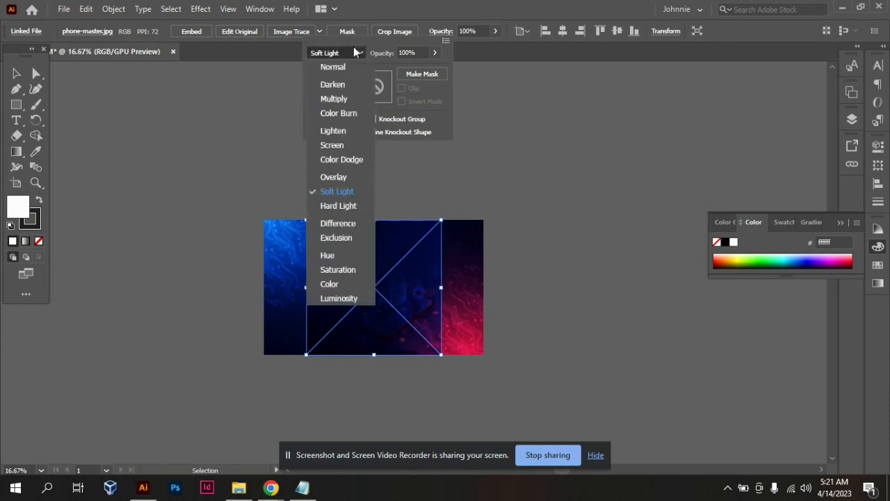
pyautogui.click(351, 206)
pyautogui.click(599, 229)
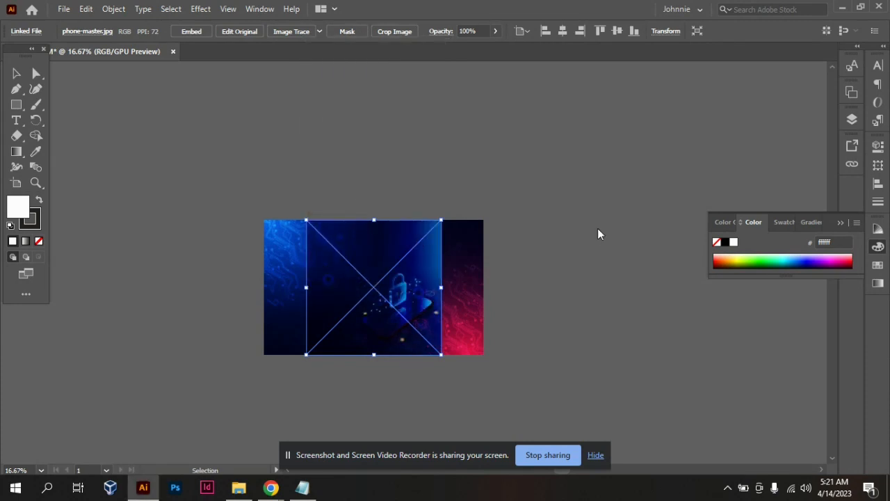
pyautogui.click(599, 233)
# - Set the phone image's blend mode back to Screen
pyautogui.click(381, 244)
pyautogui.click(433, 31)
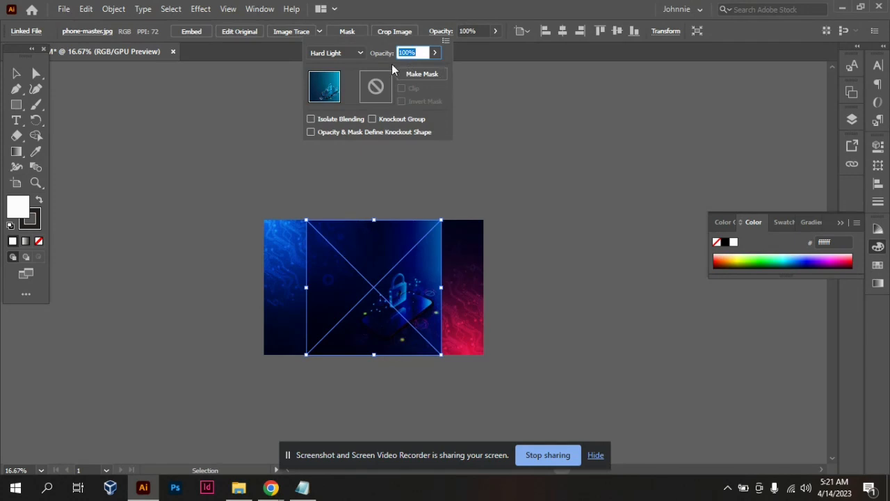
pyautogui.click(358, 55)
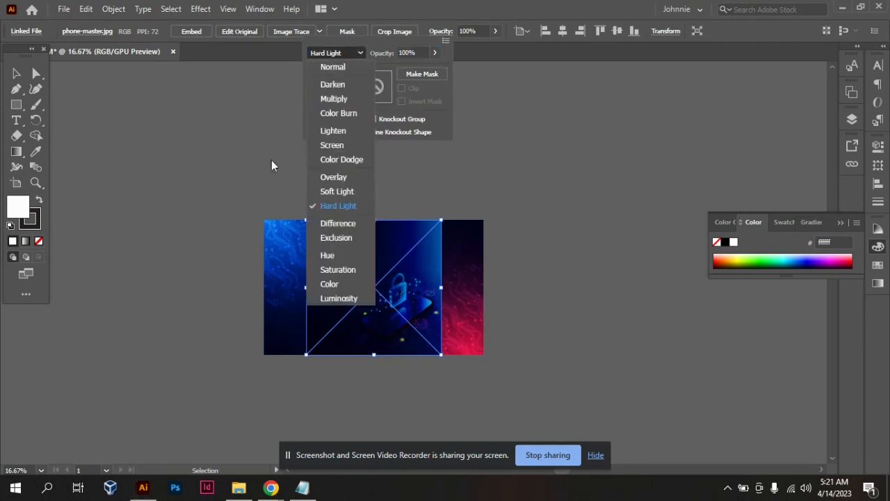
pyautogui.click(343, 141)
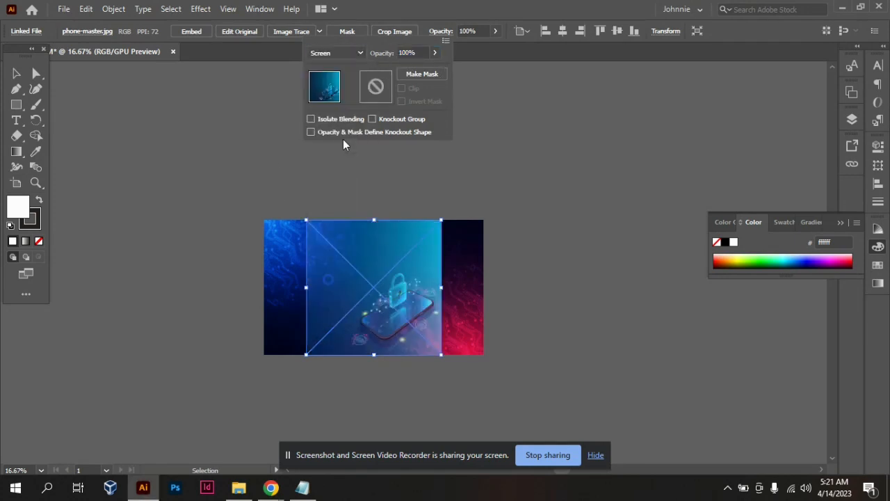
# - Examine up close how the phone image blends with the circuit background across the artboard
pyautogui.press('a')
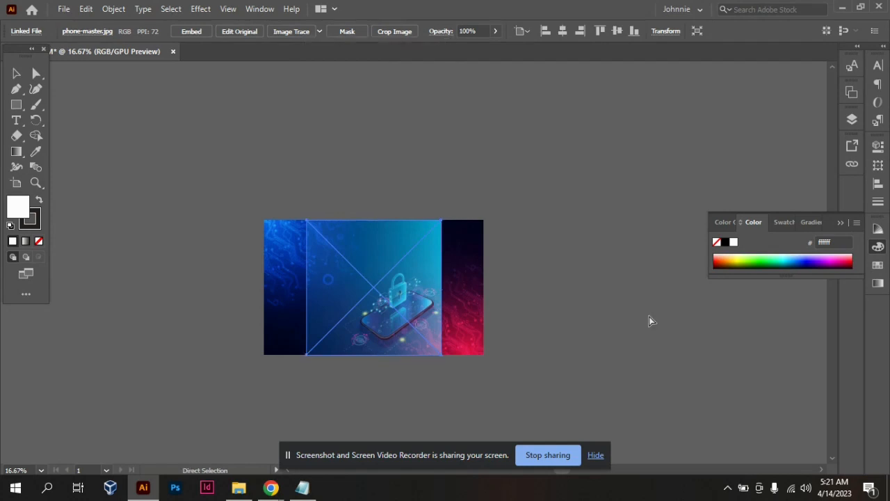
pyautogui.hotkey('ctrl', '+')
pyautogui.hotkey('ctrl', '+')
pyautogui.hotkey('ctrl', '-')
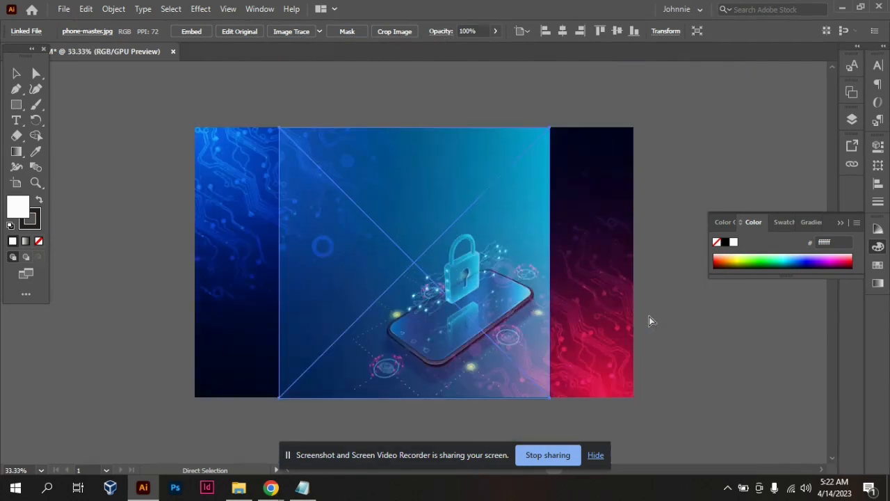
pyautogui.press('v')
pyautogui.scroll(-1, 434, 85)
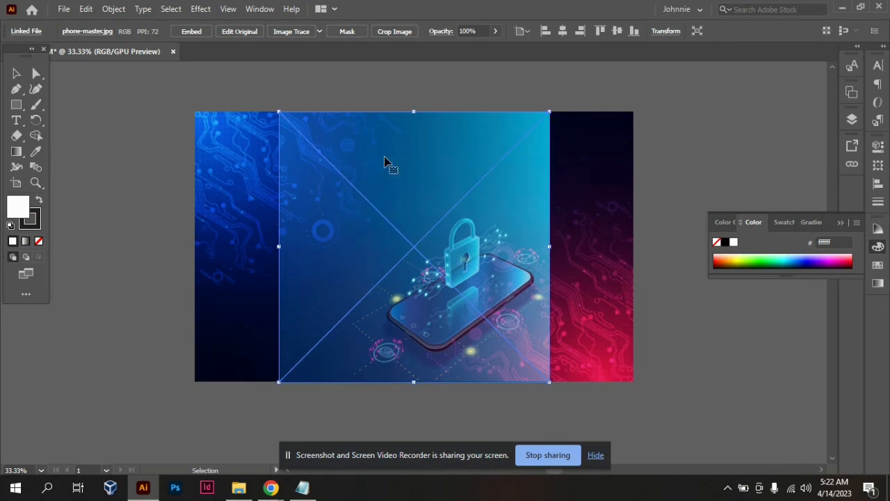
pyautogui.click(624, 154)
pyautogui.click(679, 133)
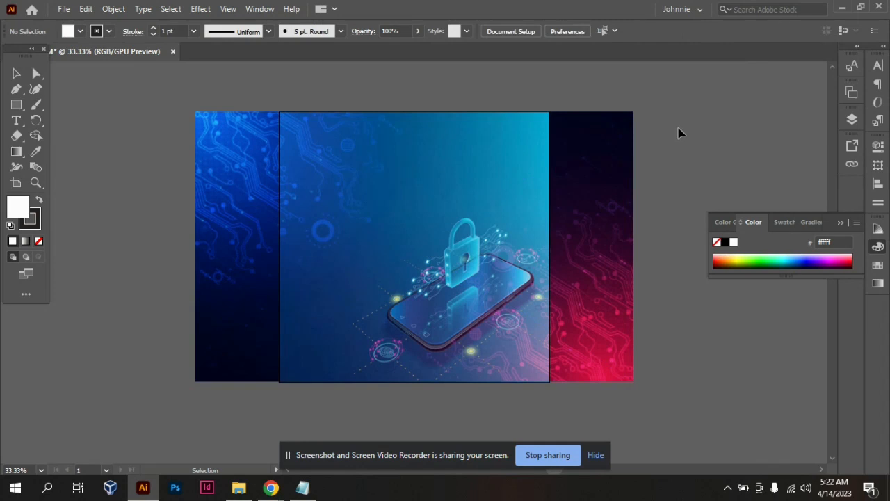
pyautogui.moveTo(600, 132); pyautogui.dragTo(599, 147)
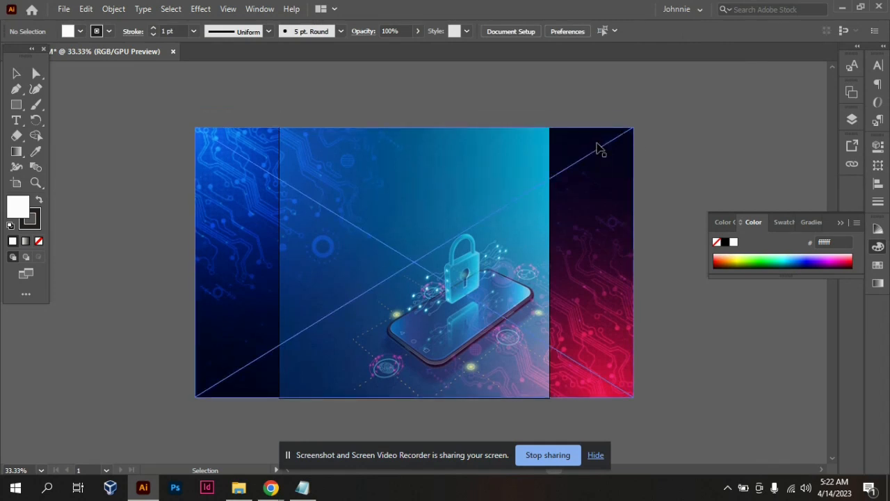
pyautogui.scroll(2, 600, 149)
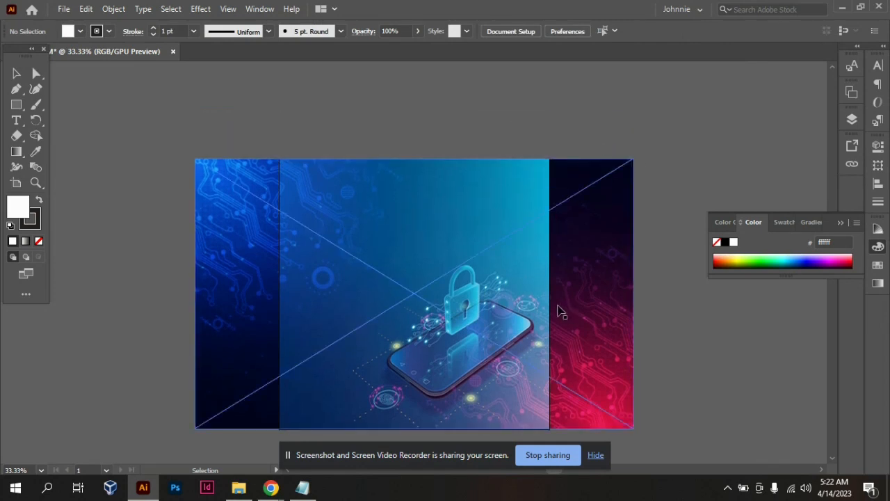
# - Draw a small square above the artboard and fill it with the crimson b70d38 sampled from the circuit background
pyautogui.click(16, 105)
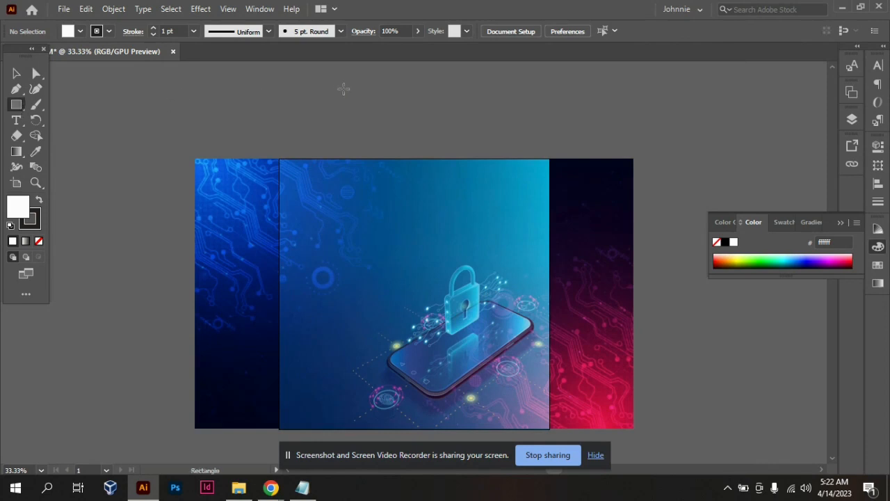
pyautogui.moveTo(343, 89); pyautogui.dragTo(375, 119)
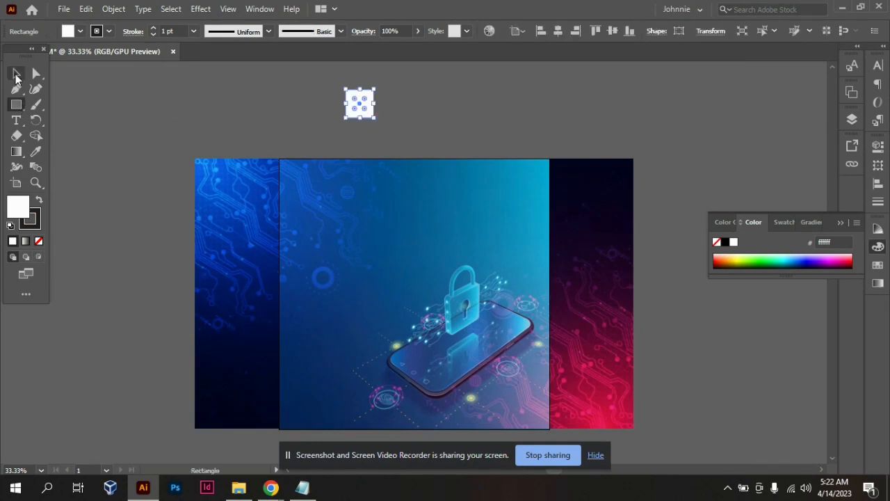
pyautogui.click(17, 74)
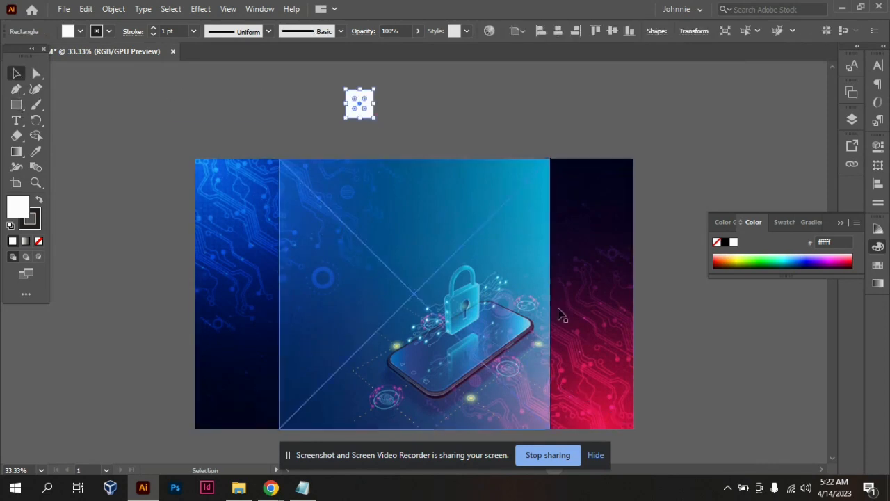
pyautogui.press('i')
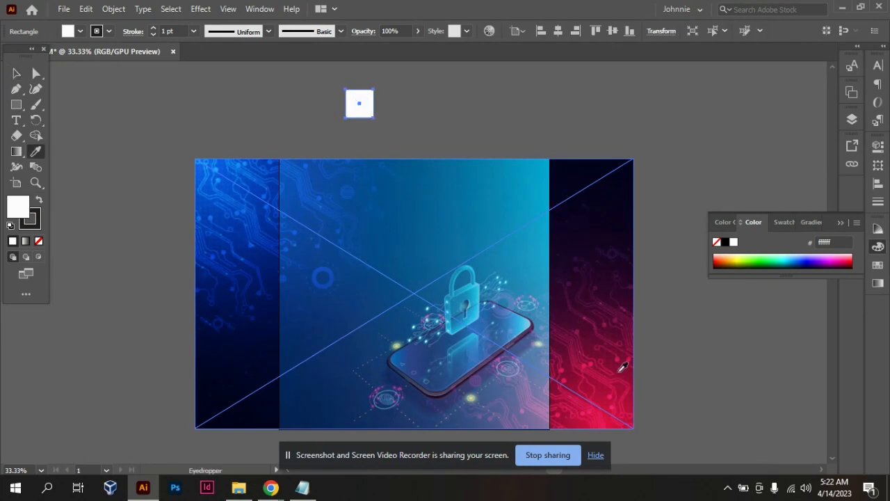
pyautogui.click(598, 401)
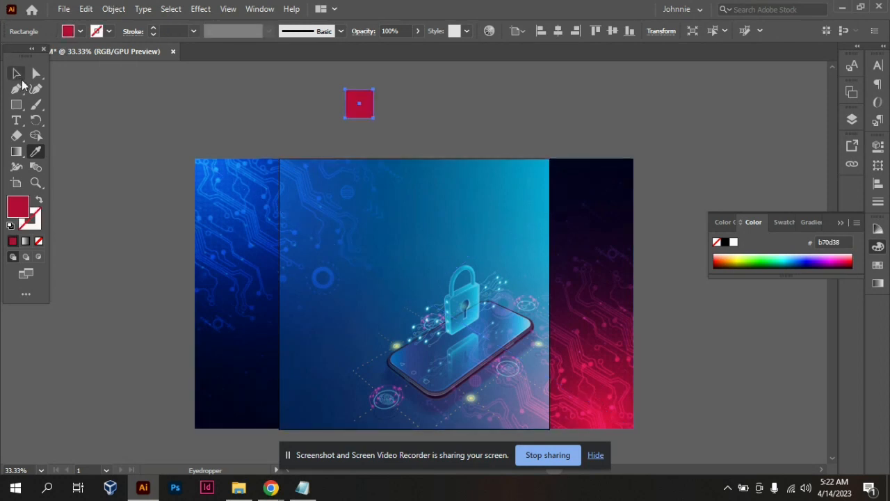
pyautogui.click(17, 73)
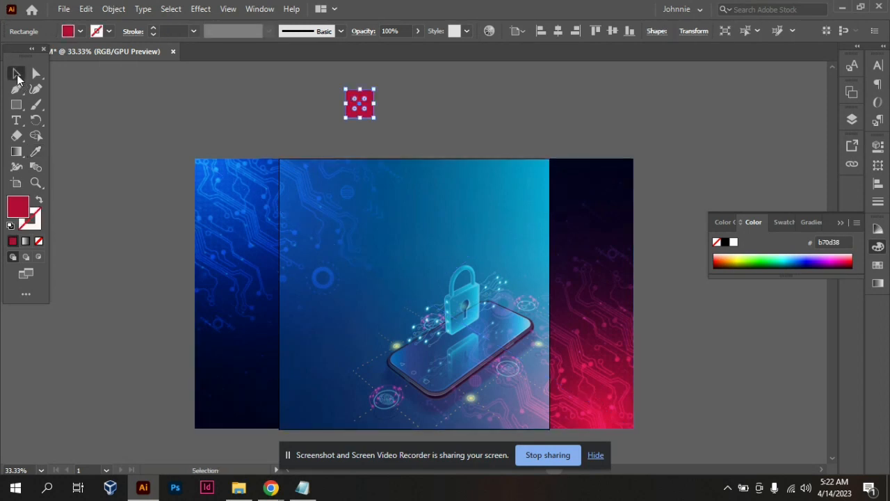
# - Reduce the opacity of the phone image to 59% over the circuit background
pyautogui.click(392, 100)
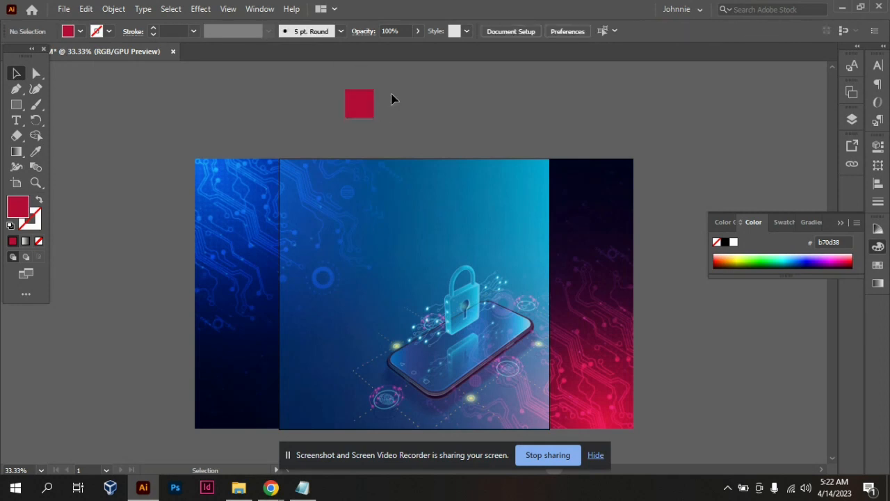
pyautogui.click(427, 230)
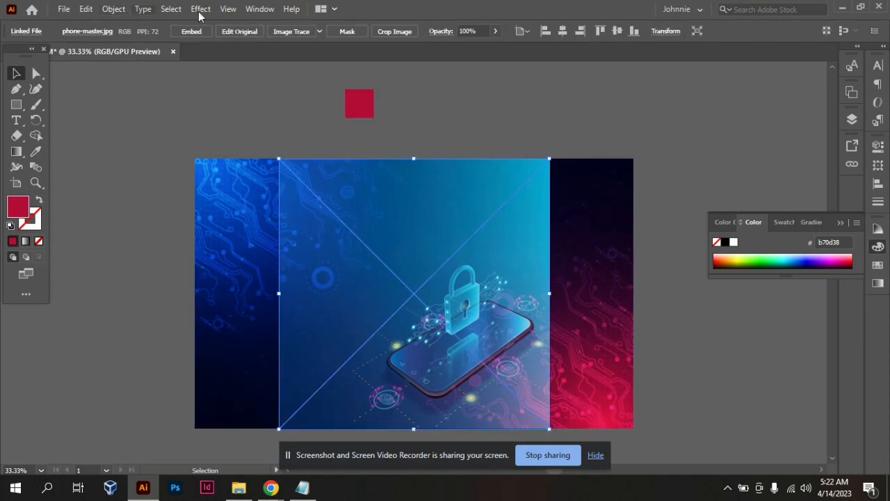
pyautogui.click(443, 33)
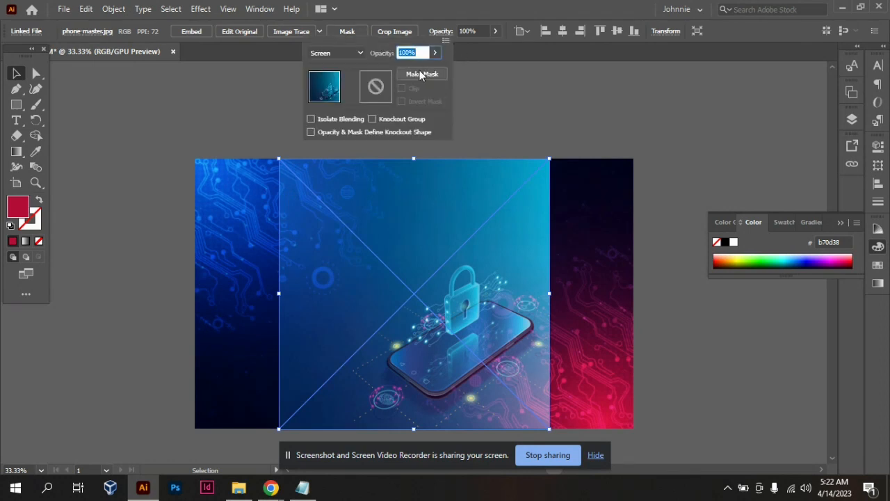
pyautogui.moveTo(431, 69); pyautogui.dragTo(415, 84)
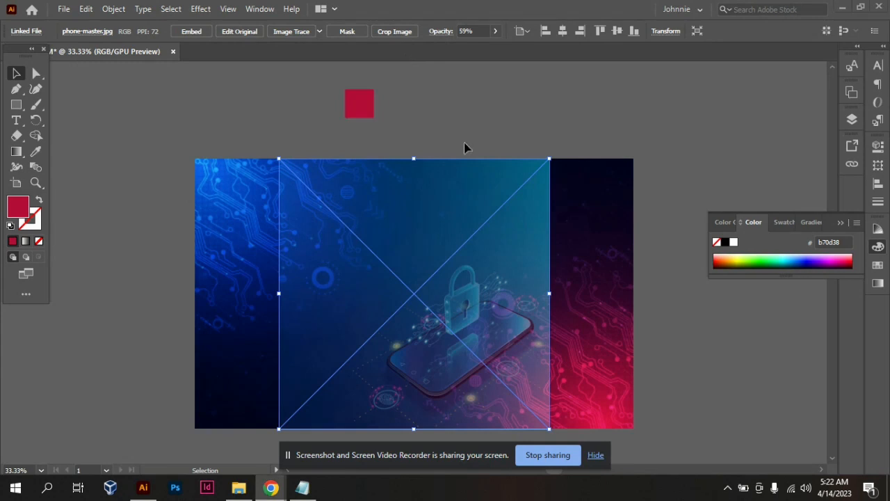
# - Enlarge the phone image proportionally so it extends slightly past the artboard's sides and lower edge, and deselect it
pyautogui.scroll(-5, 578, 245)
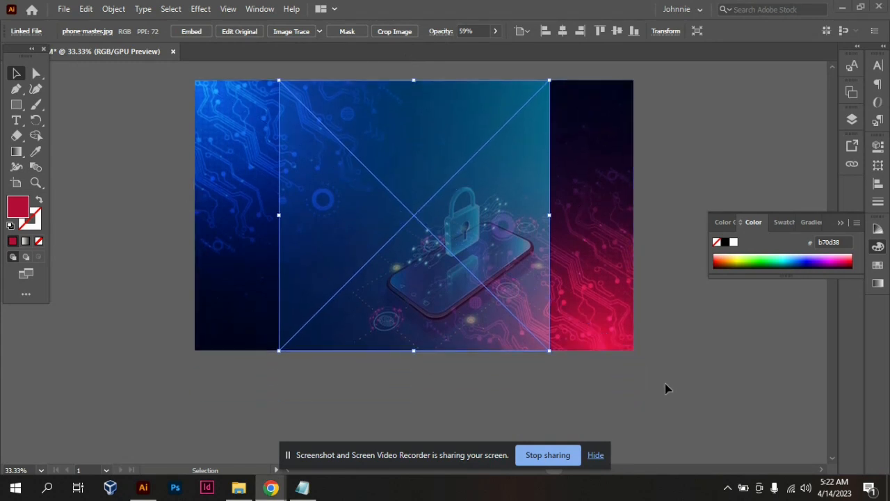
pyautogui.hotkey('ctrl', '-')
pyautogui.hotkey('ctrl', '-')
pyautogui.hotkey('ctrl', '-')
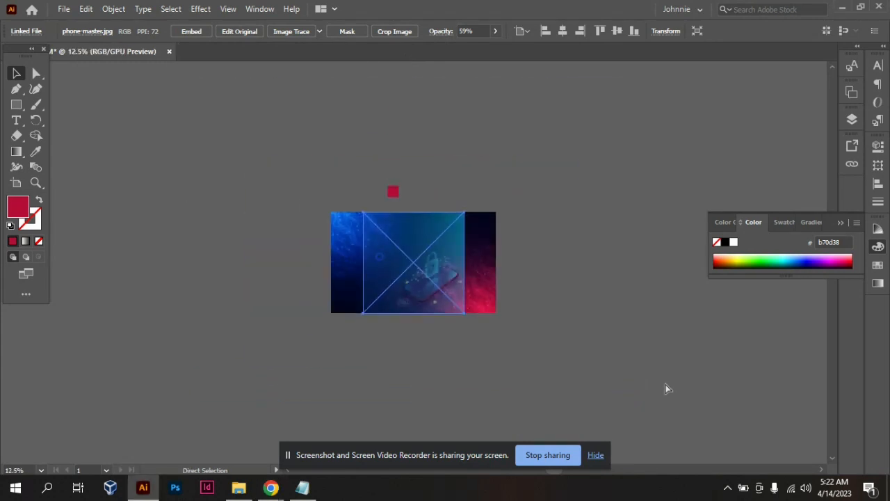
pyautogui.hotkey('ctrl', '+')
pyautogui.hotkey('ctrl', '+')
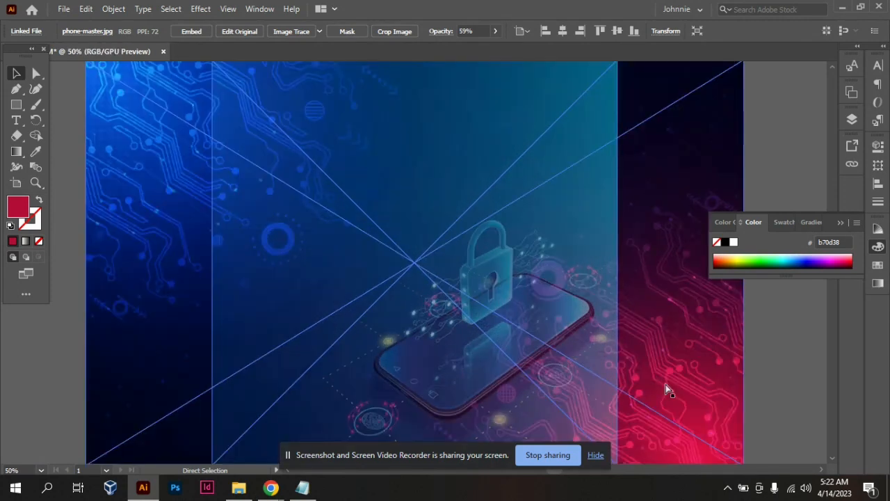
pyautogui.hotkey('ctrl', '-')
pyautogui.hotkey('ctrl', '+')
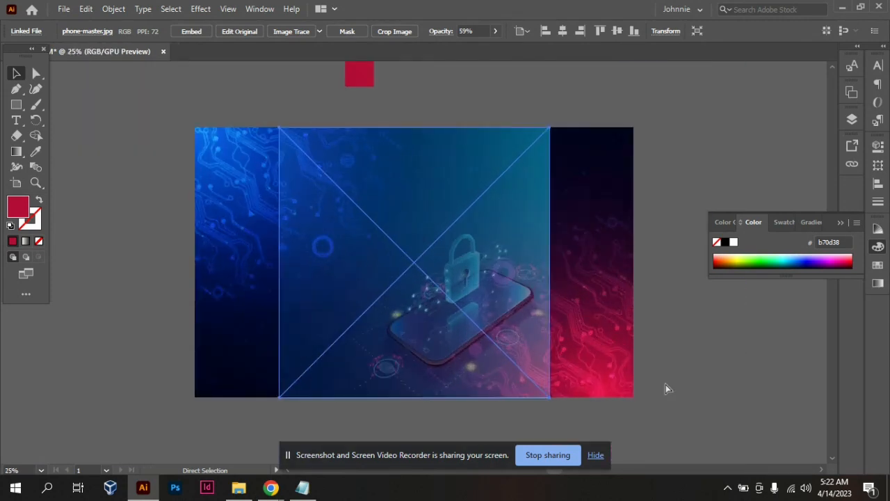
pyautogui.press('v')
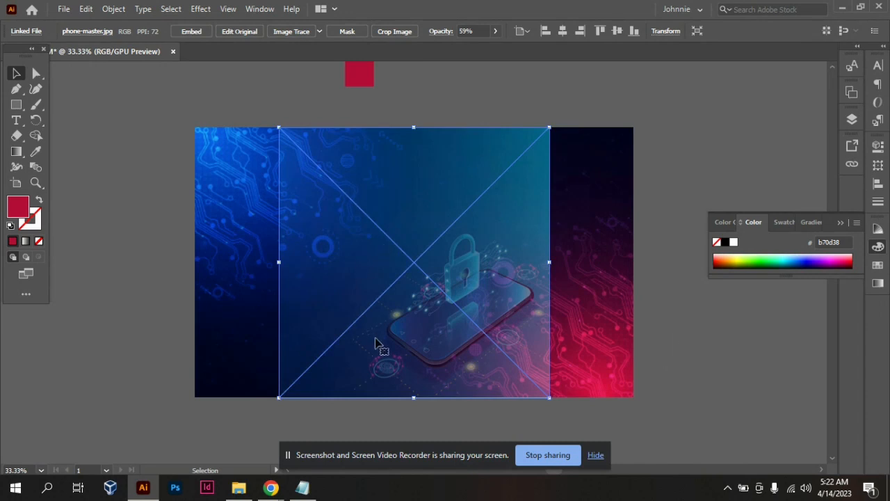
pyautogui.moveTo(414, 398); pyautogui.dragTo(417, 416)
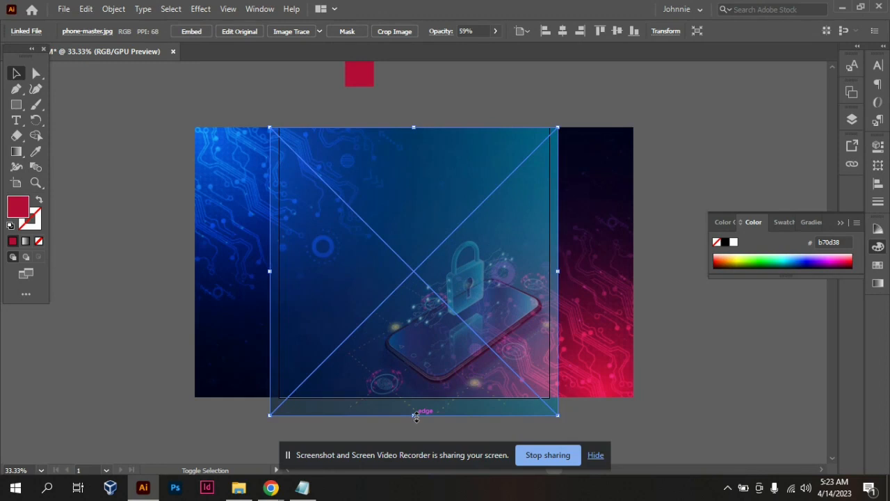
pyautogui.moveTo(416, 418); pyautogui.dragTo(414, 415)
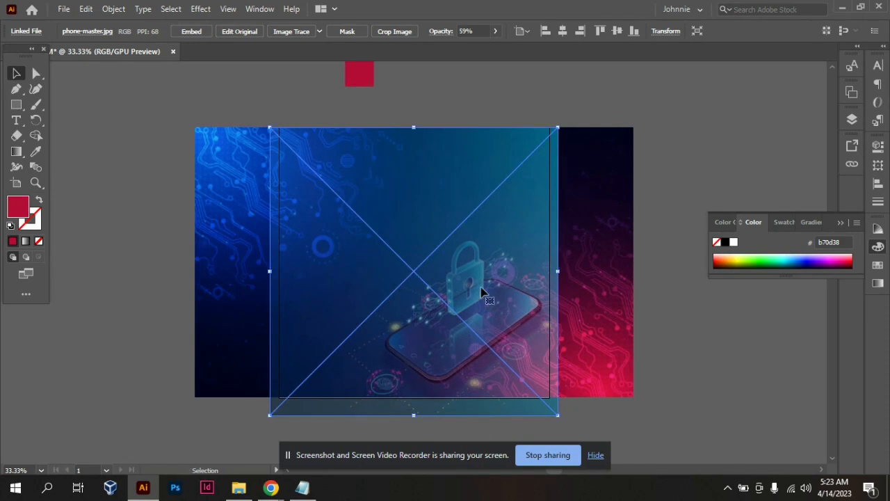
pyautogui.click(693, 171)
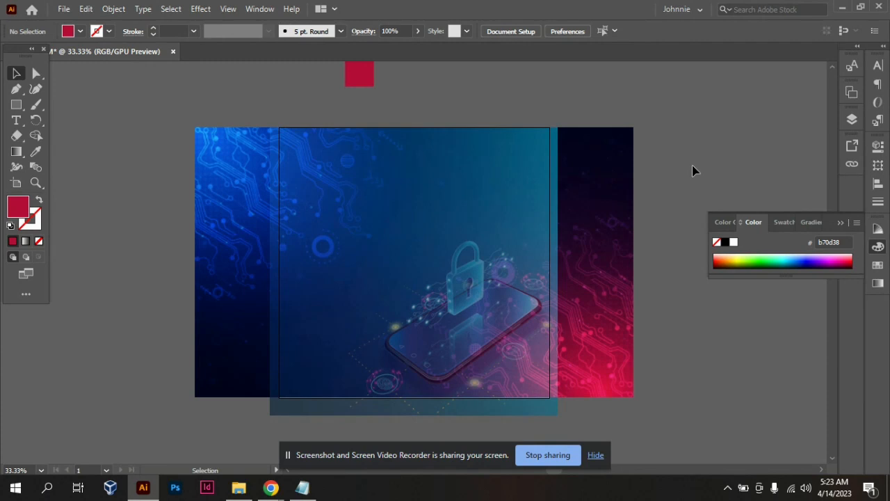
# - Select both the circuit background and the phone image and lock them in place
pyautogui.click(416, 185)
pyautogui.scroll(2, 426, 170)
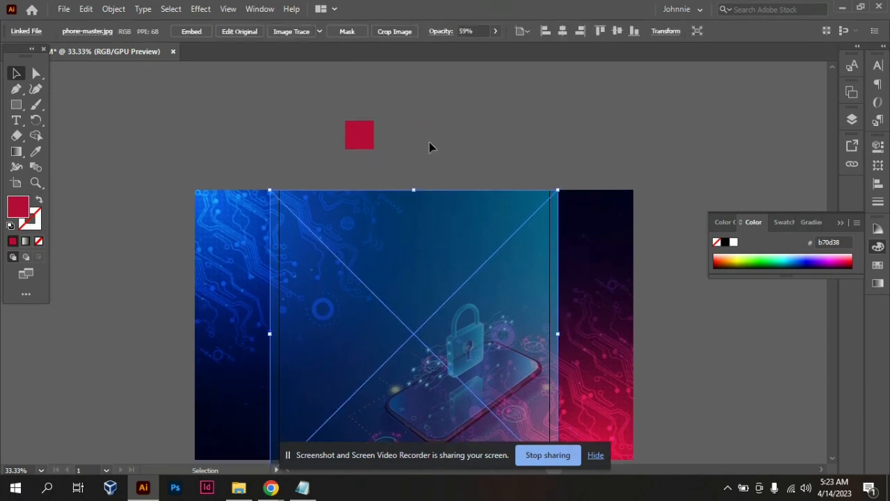
pyautogui.scroll(-1, 497, 153)
pyautogui.click(622, 284)
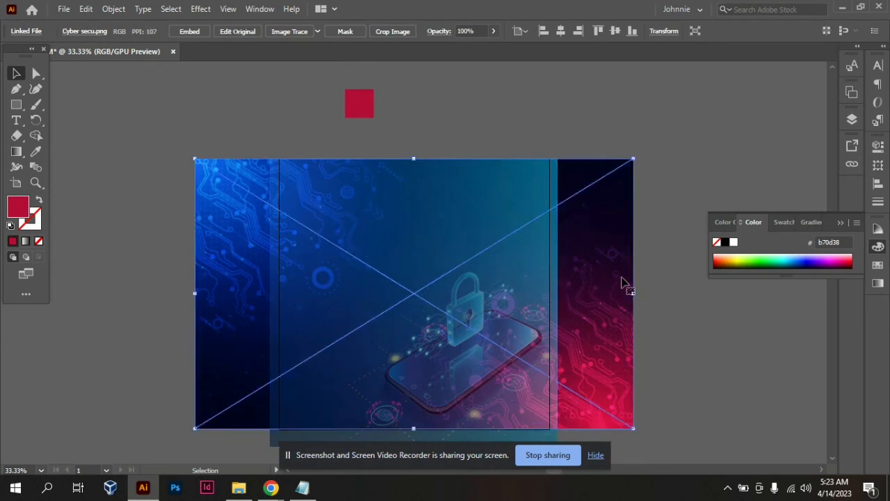
pyautogui.keyDown('shift'); pyautogui.click(394, 219); pyautogui.keyUp('shift')
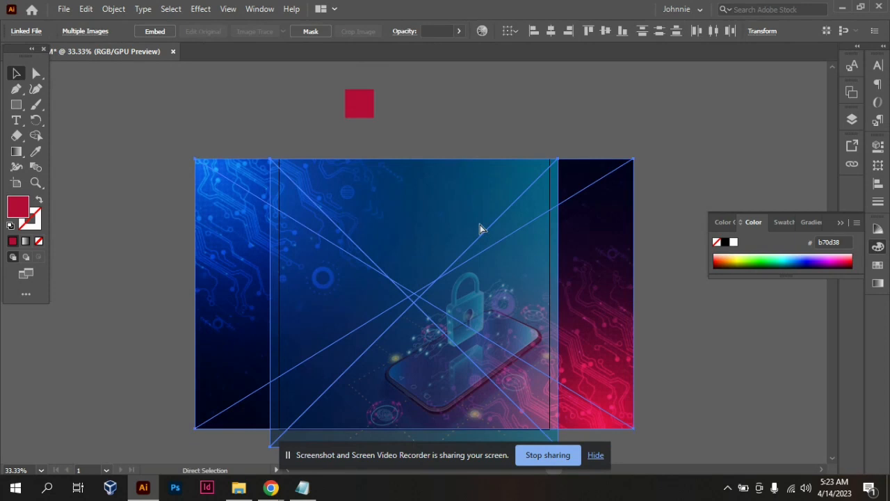
pyautogui.hotkey('ctrl', 'shift', 'a')
pyautogui.scroll(-1, 178, 141)
pyautogui.scroll(-2, 177, 141)
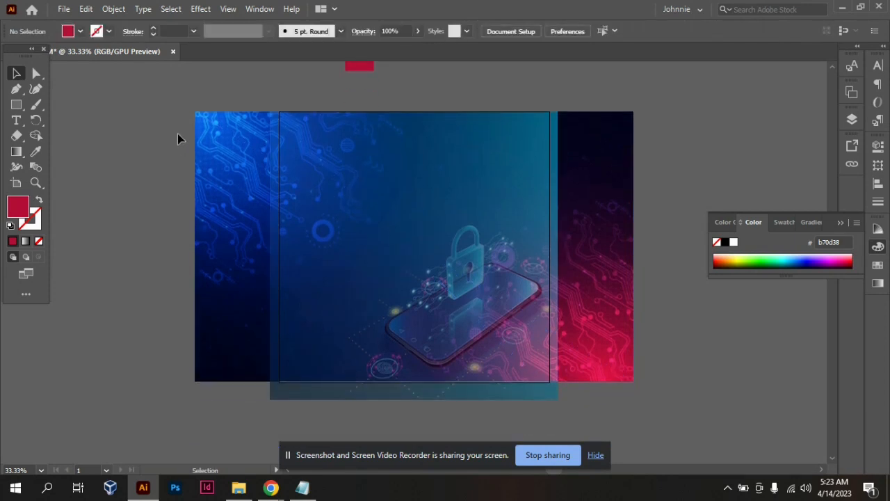
# - Show the rulers and place two vertical and two horizontal guides as margins, about 60 to 70 px inside the artboard's edges
pyautogui.rightClick(82, 157)
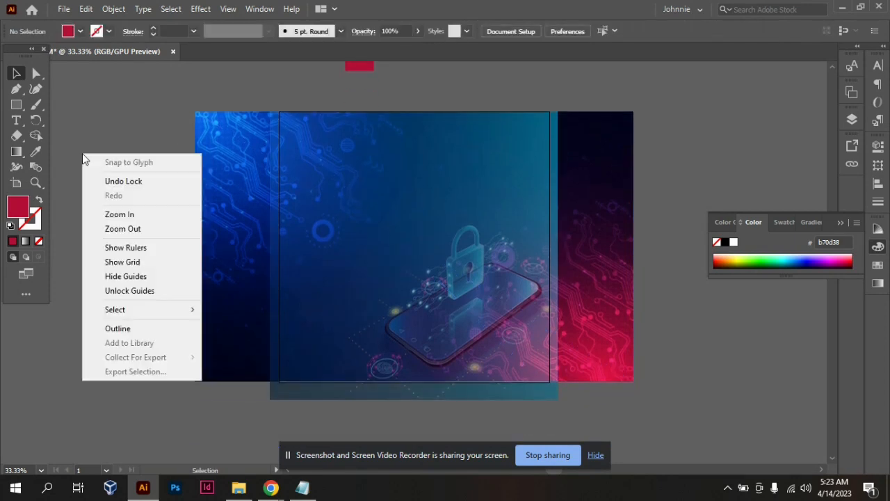
pyautogui.click(156, 248)
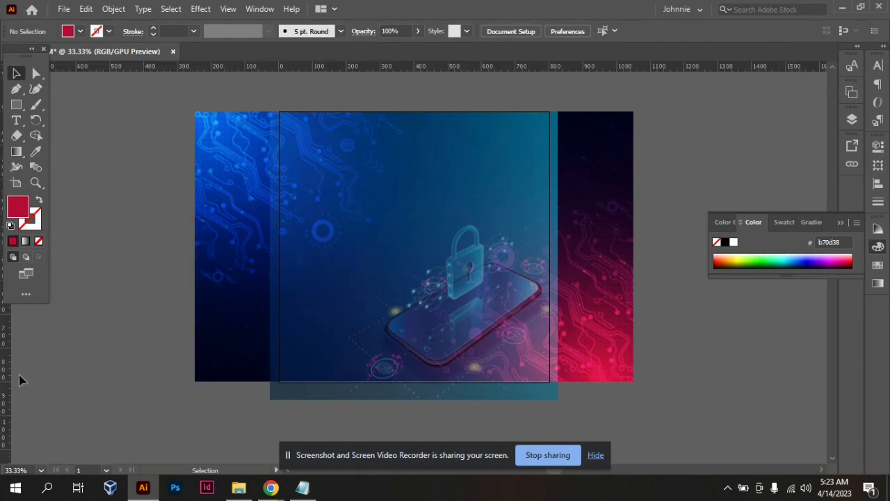
pyautogui.moveTo(5, 384); pyautogui.dragTo(299, 352)
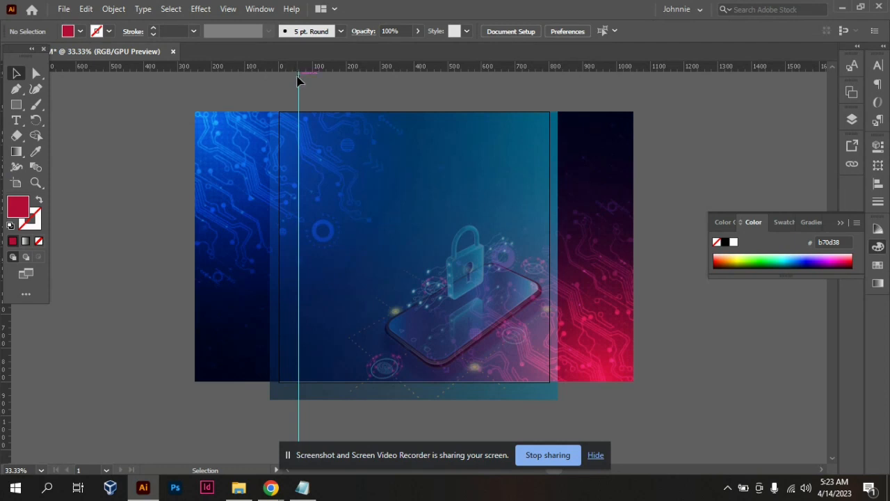
pyautogui.moveTo(6, 367); pyautogui.dragTo(539, 203)
pyautogui.moveTo(528, 207); pyautogui.dragTo(530, 216)
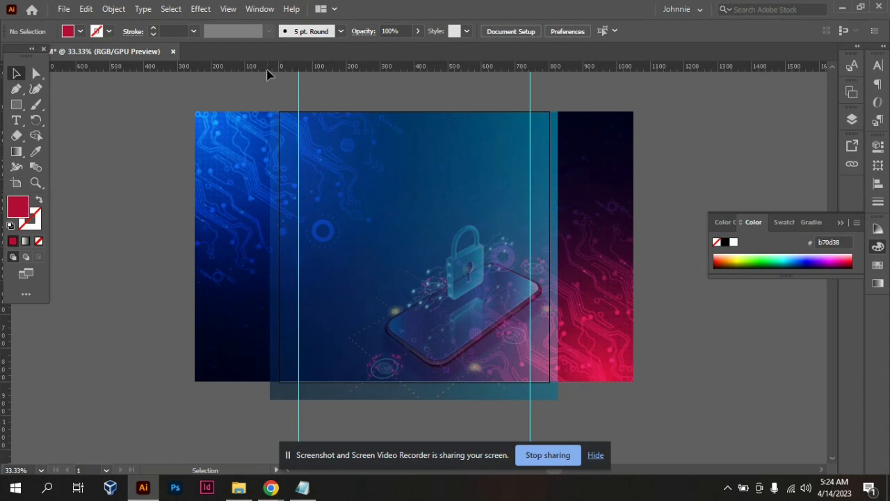
pyautogui.moveTo(269, 73); pyautogui.dragTo(281, 138)
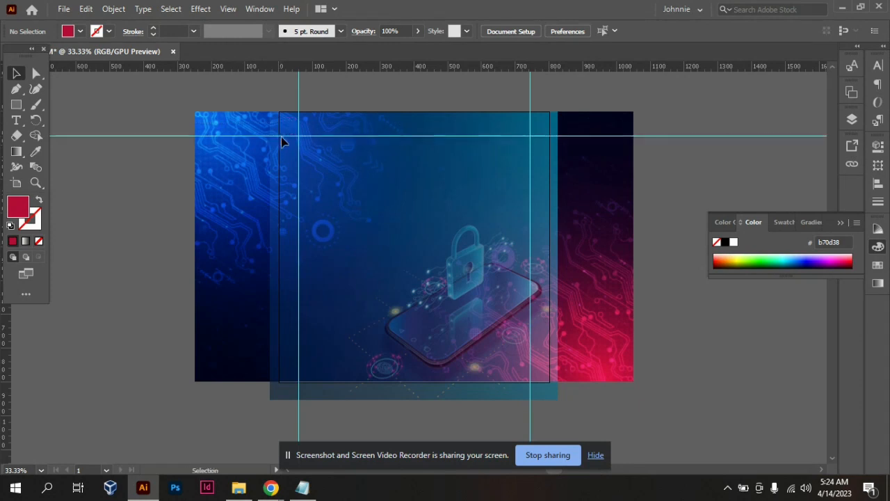
pyautogui.moveTo(354, 357); pyautogui.dragTo(353, 362)
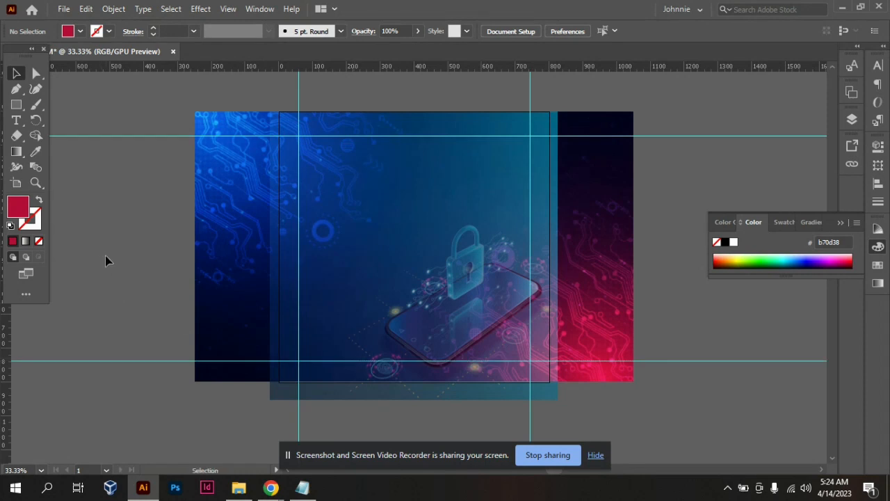
# - Draw a crimson square filling the area between the guides and center it horizontally and vertically on the artboard
pyautogui.click(14, 110)
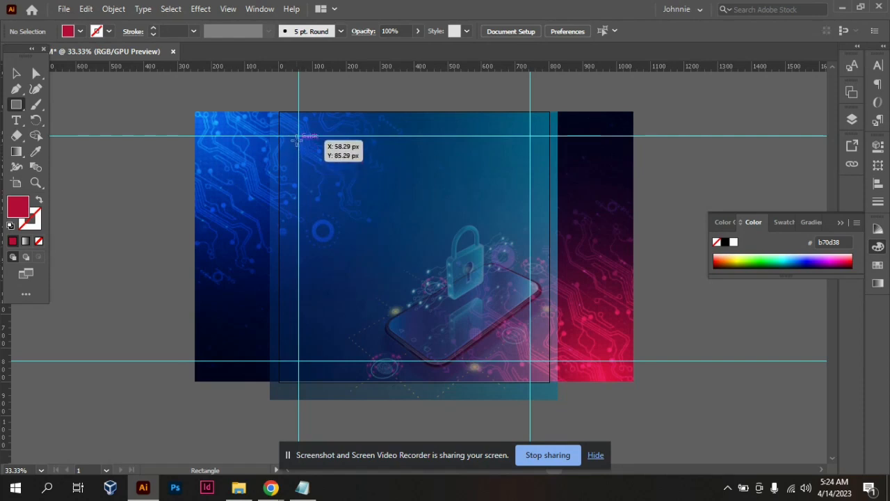
pyautogui.moveTo(299, 136); pyautogui.dragTo(533, 370)
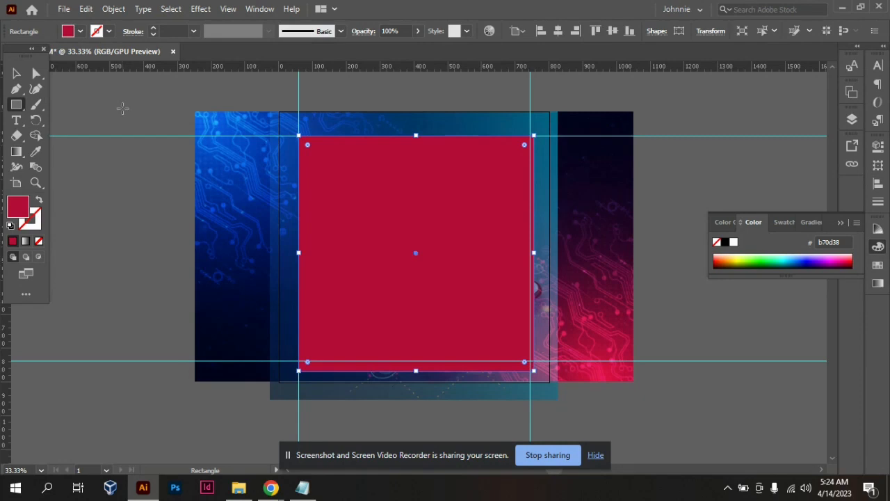
pyautogui.click(558, 30)
pyautogui.click(613, 31)
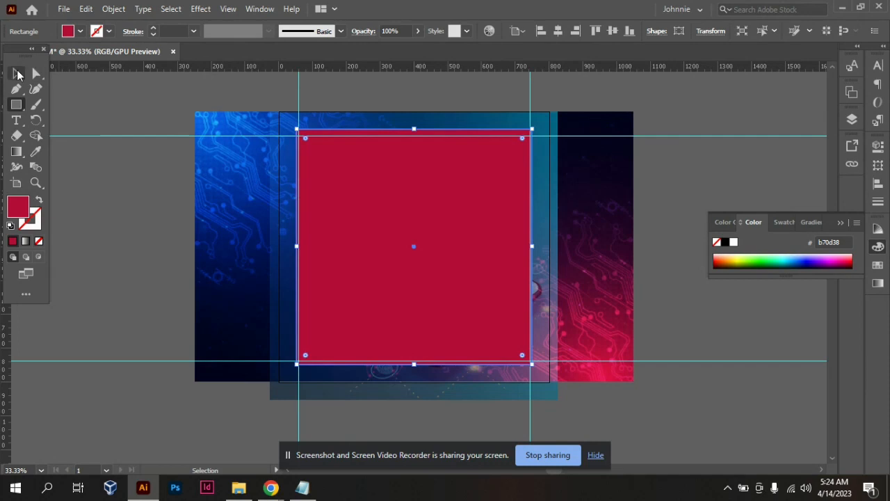
# - Unlock the guides and move all four onto the edges of the centered crimson square for even margins
pyautogui.click(18, 74)
pyautogui.rightClick(176, 162)
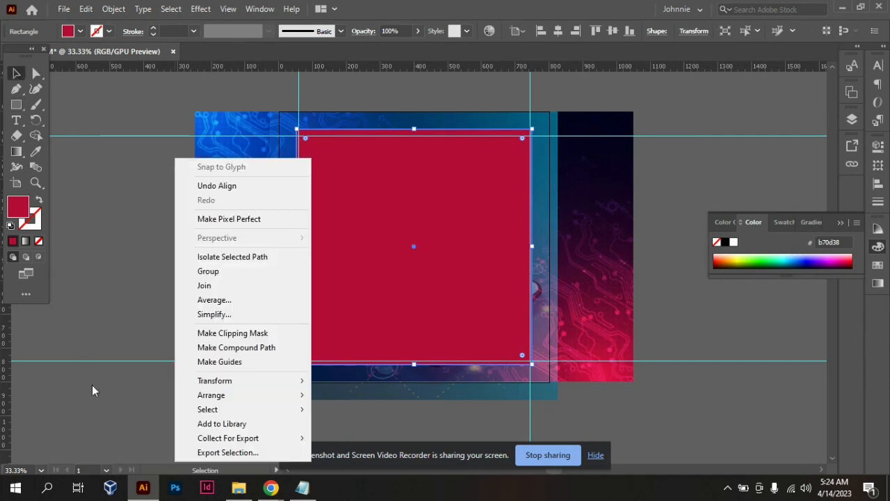
pyautogui.click(118, 247)
pyautogui.rightClick(118, 246)
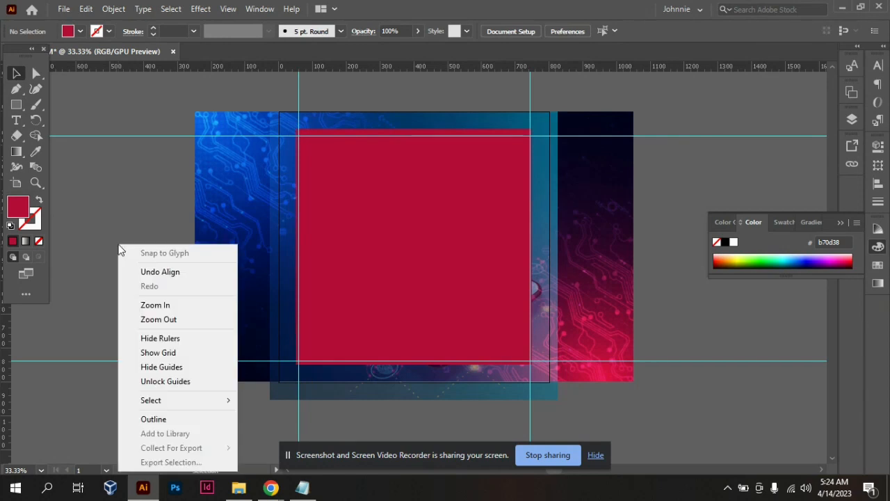
pyautogui.click(176, 388)
pyautogui.moveTo(298, 93); pyautogui.dragTo(297, 95)
pyautogui.moveTo(261, 138); pyautogui.dragTo(266, 131)
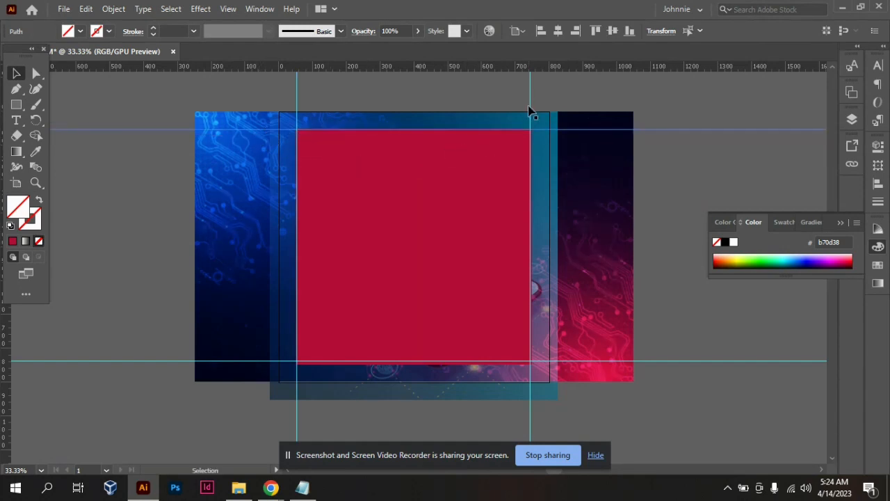
pyautogui.moveTo(528, 108); pyautogui.dragTo(533, 119)
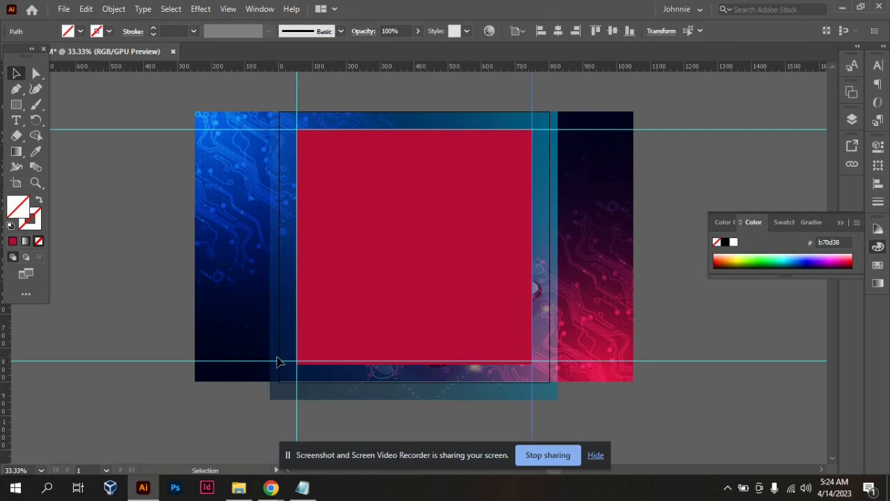
pyautogui.moveTo(283, 367); pyautogui.dragTo(282, 372)
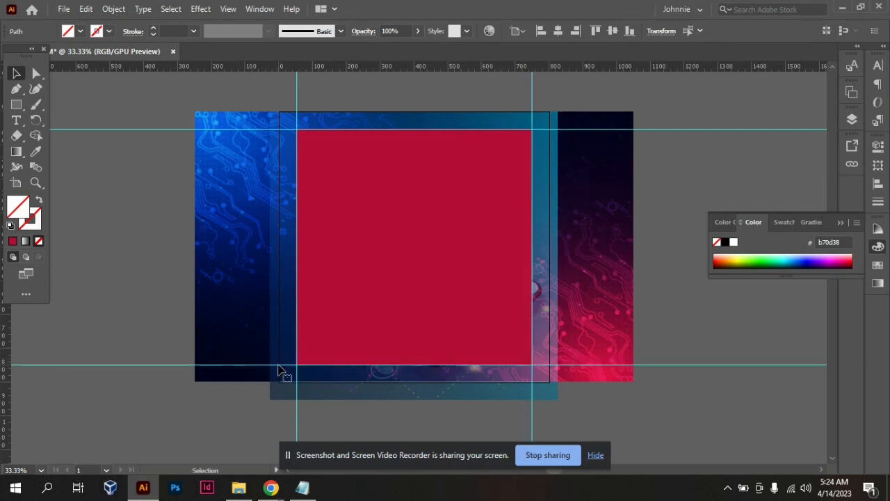
pyautogui.click(155, 292)
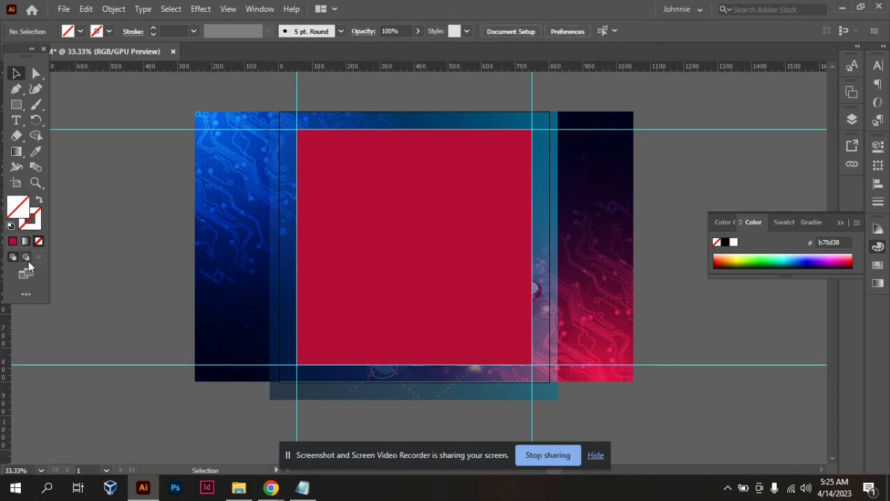
# - Keep the four margin guides shown around the crimson square and lock them
pyautogui.rightClick(140, 257)
pyautogui.click(181, 152)
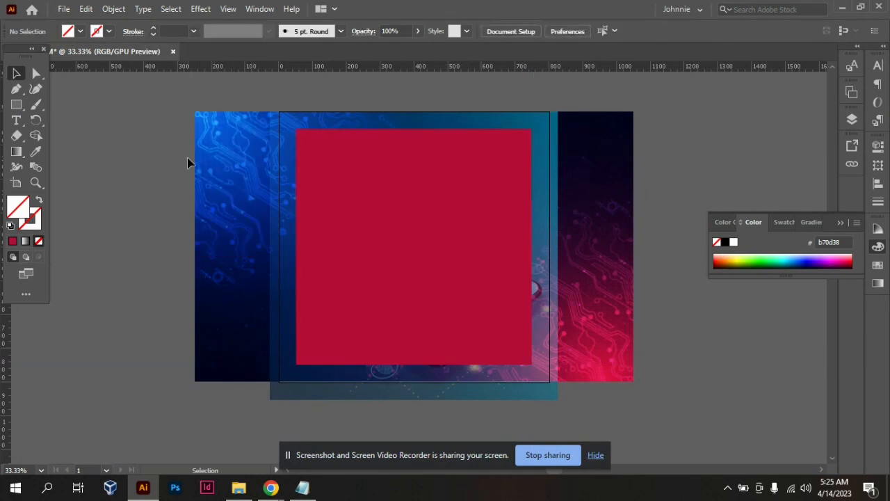
pyautogui.rightClick(132, 173)
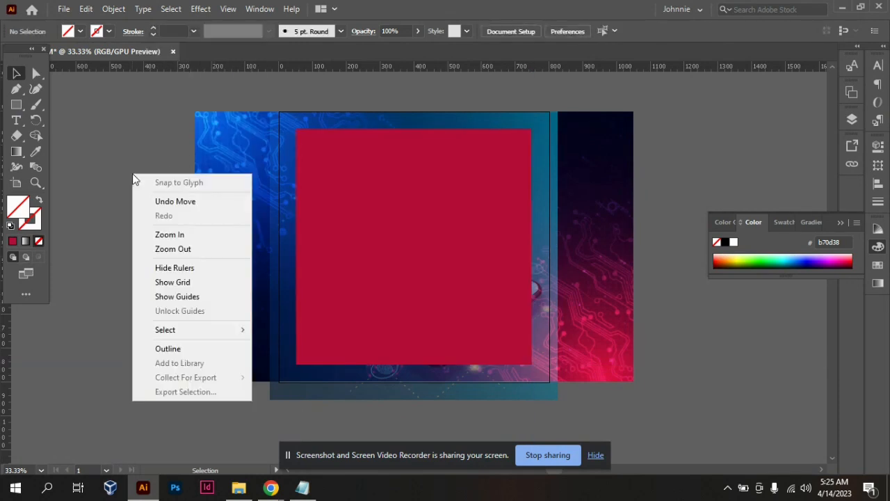
pyautogui.click(173, 299)
pyautogui.rightClick(137, 291)
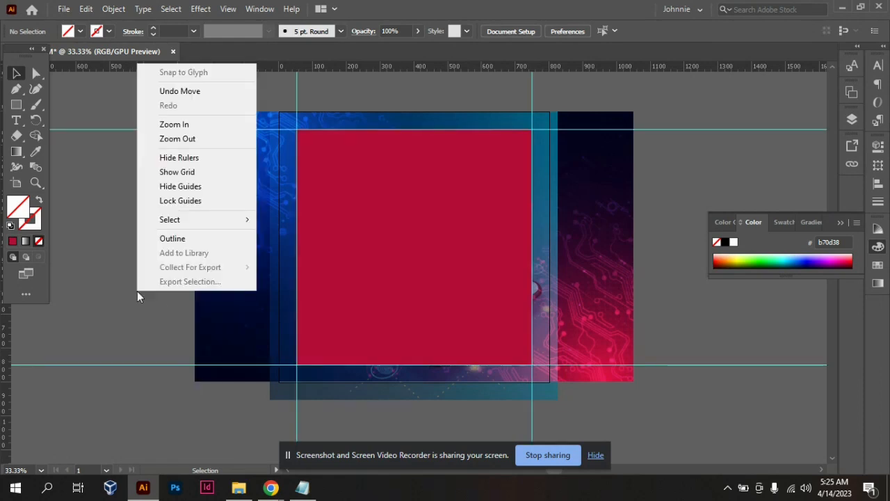
pyautogui.click(165, 206)
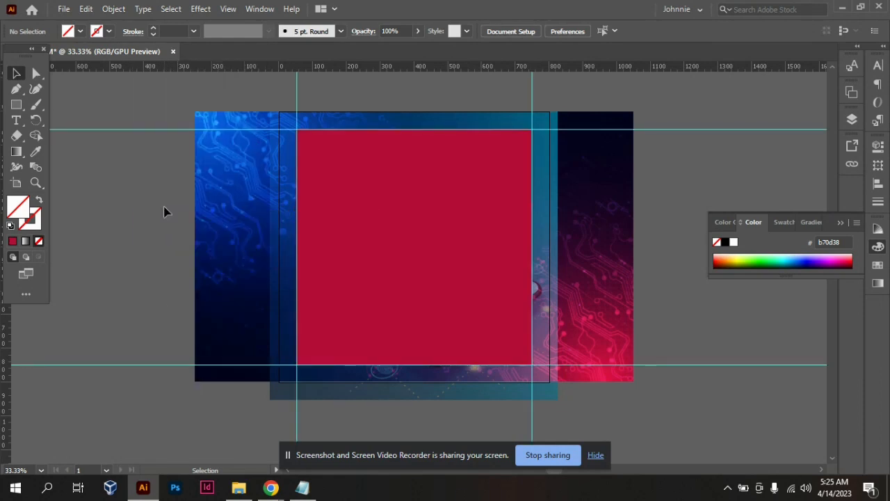
# - Delete the crimson square used to size the margins, leaving the guides in place
pyautogui.click(426, 230)
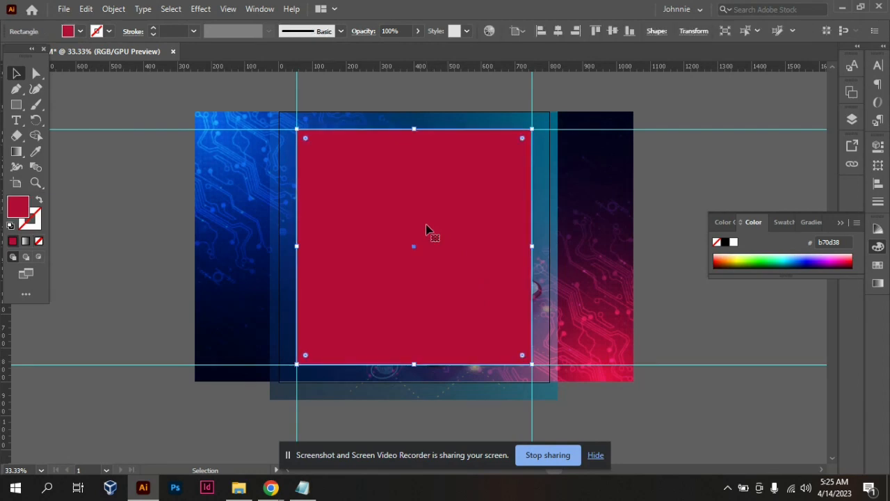
pyautogui.press('Delete')
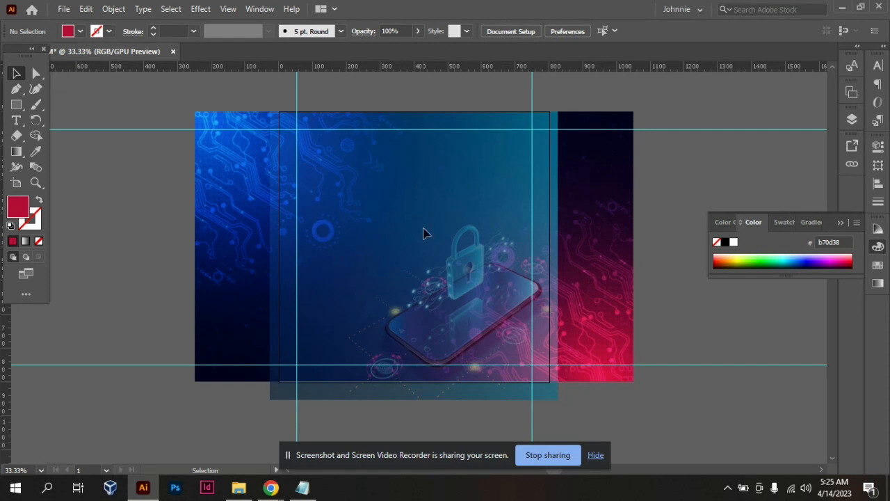
# - Check the tagline in Notepad, switch back to Illustrator and paste it as point text inside the left margin of the artboard
pyautogui.click(304, 487)
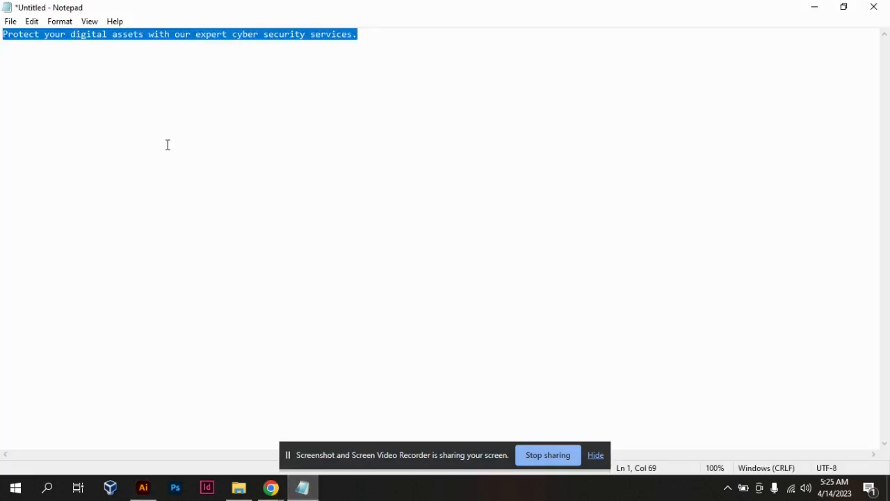
pyautogui.click(143, 497)
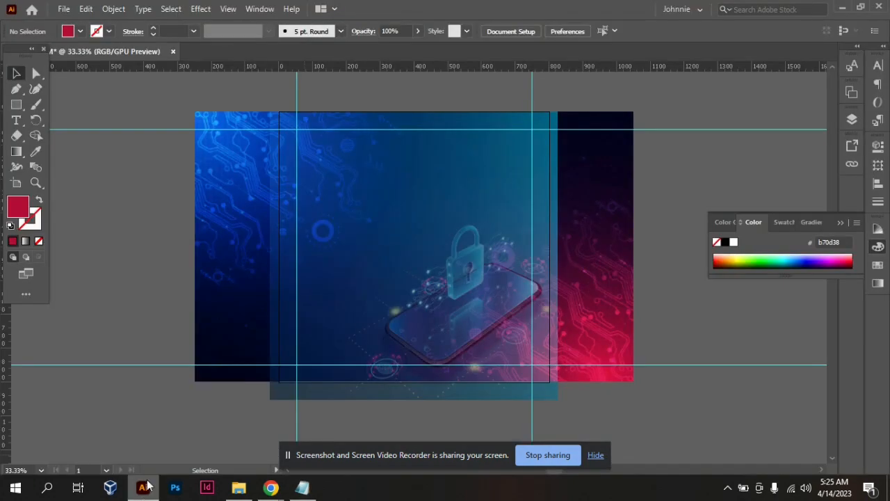
pyautogui.click(16, 120)
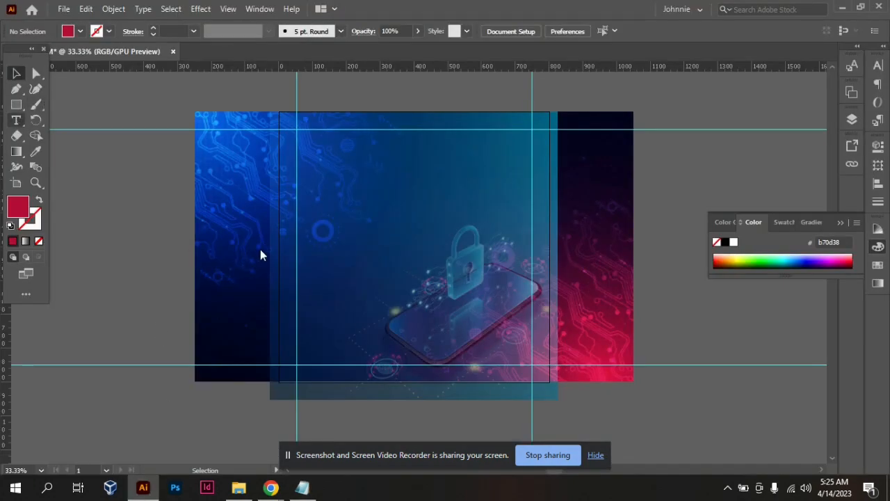
pyautogui.click(307, 224)
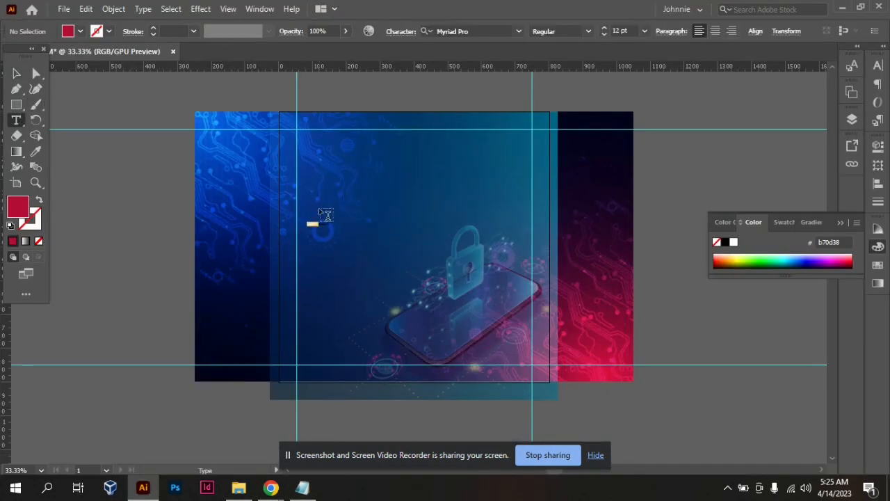
pyautogui.hotkey('ctrl', 'v')
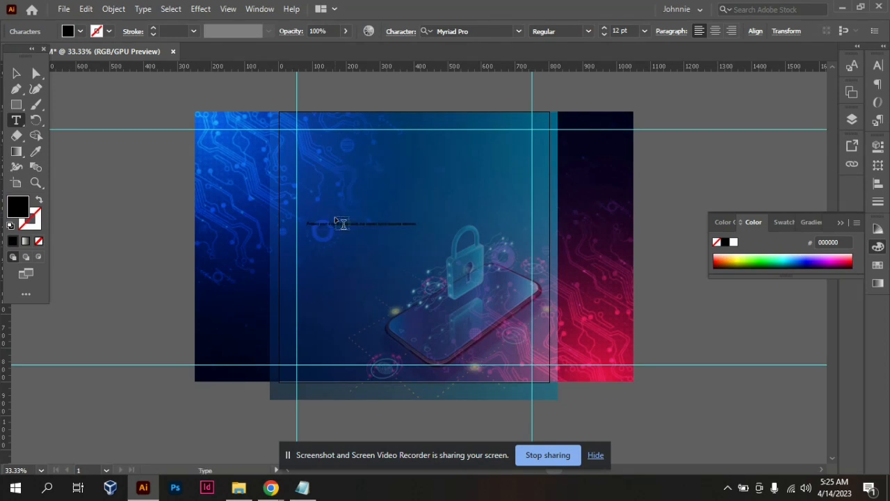
# - Set the pasted tagline's font size to 30 pt and move it off the artboard to the lower left
pyautogui.hotkey('ctrl', 'a')
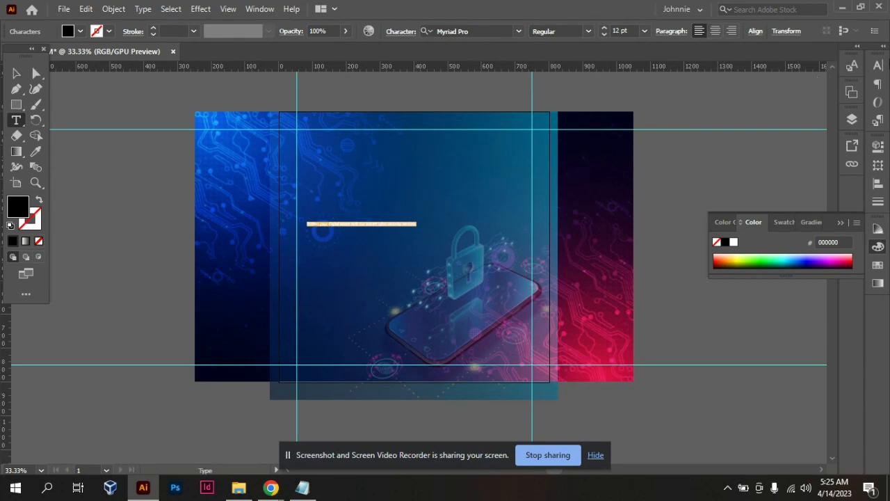
pyautogui.click(877, 65)
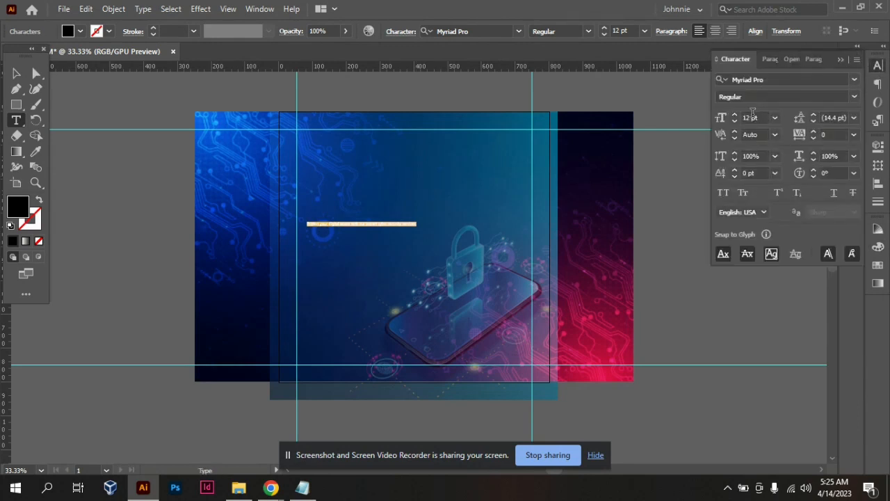
pyautogui.click(753, 115)
pyautogui.doubleClick(754, 116)
pyautogui.write('5')
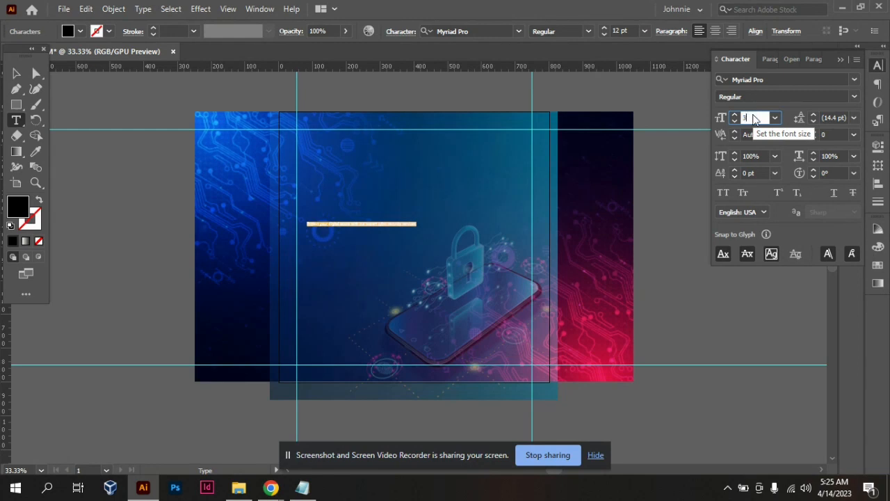
pyautogui.write('0')
pyautogui.press('Return')
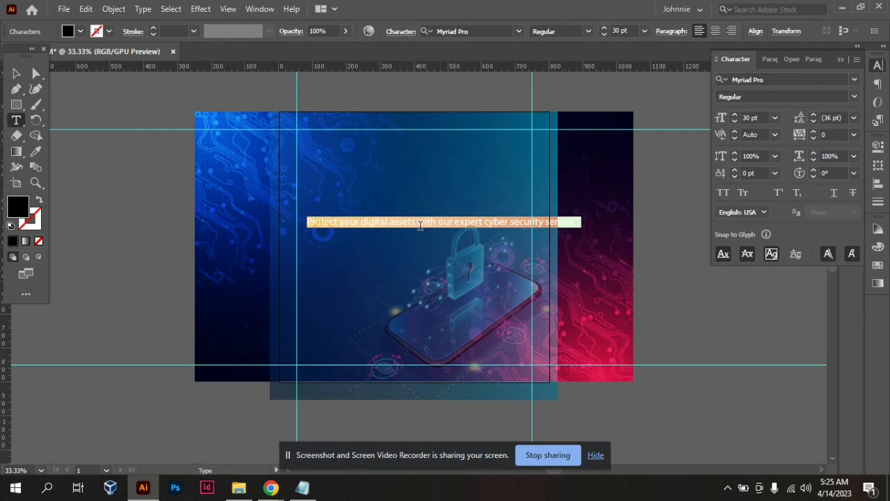
pyautogui.click(16, 73)
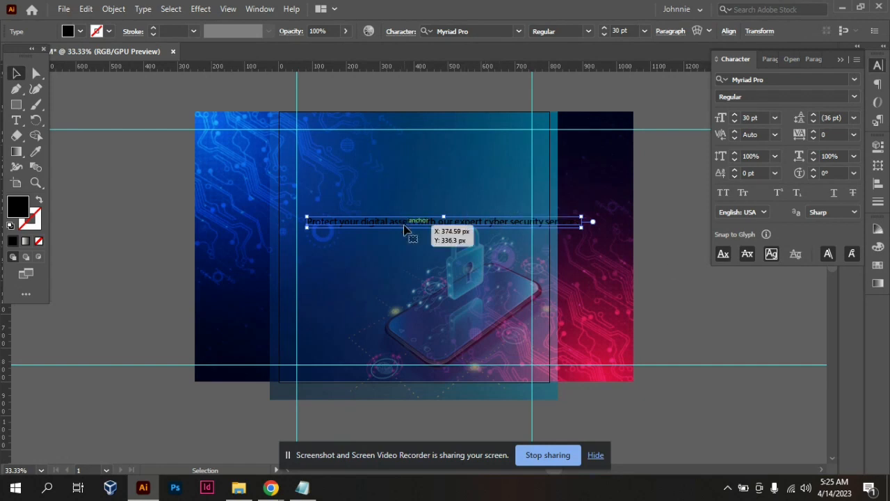
pyautogui.moveTo(415, 229); pyautogui.dragTo(113, 322)
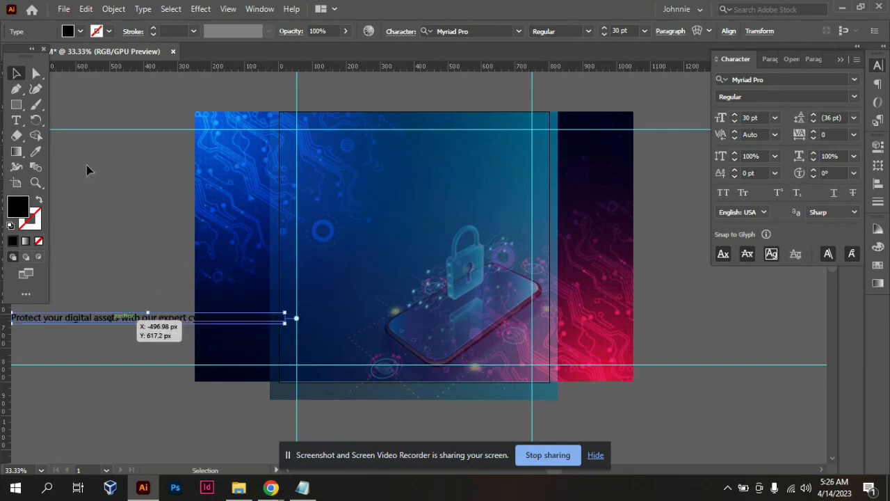
# - Draw a rectangle about 570 x 240 px from the left margin guide and convert it to area text containing "Protect your digital assets with our expert cyber security services."
pyautogui.click(17, 105)
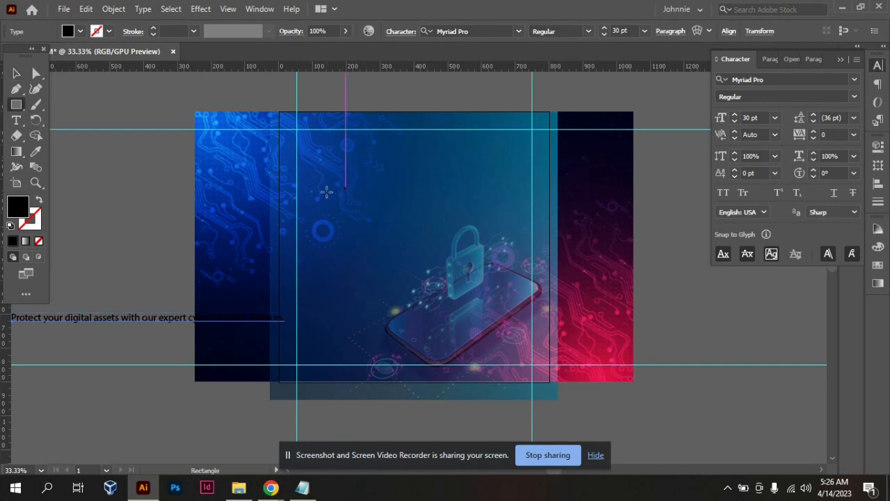
pyautogui.moveTo(296, 184); pyautogui.dragTo(490, 266)
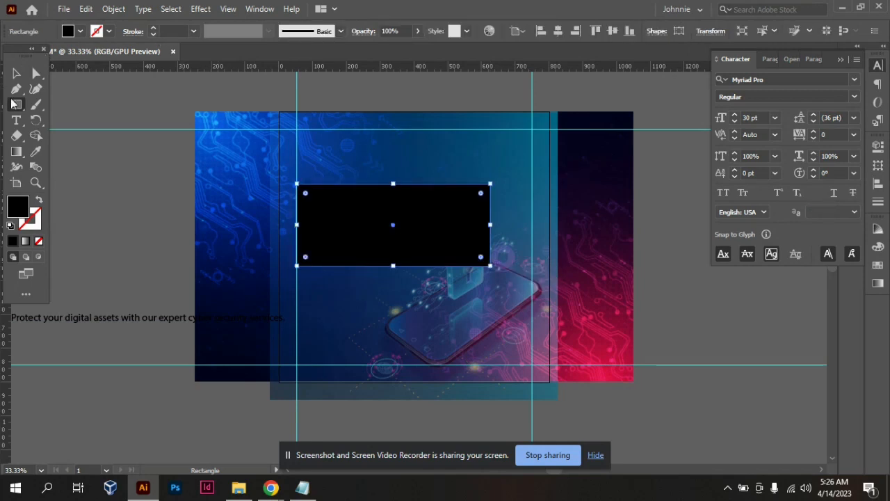
pyautogui.click(17, 121)
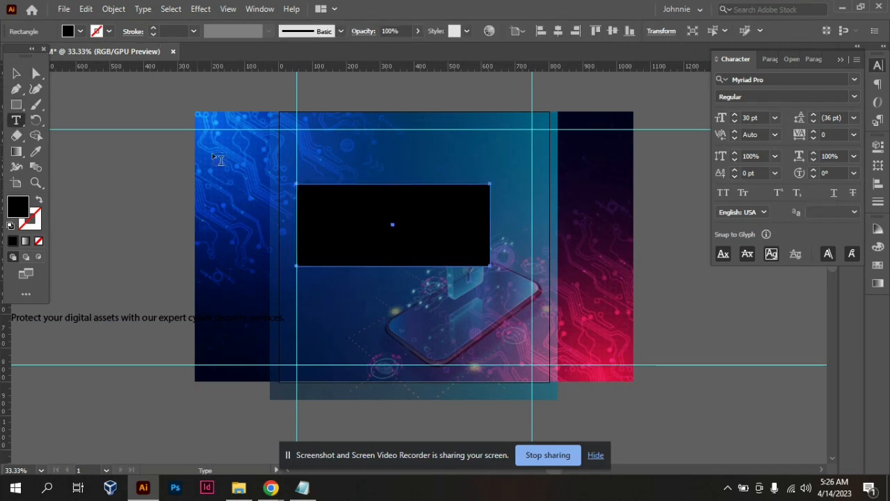
pyautogui.click(299, 185)
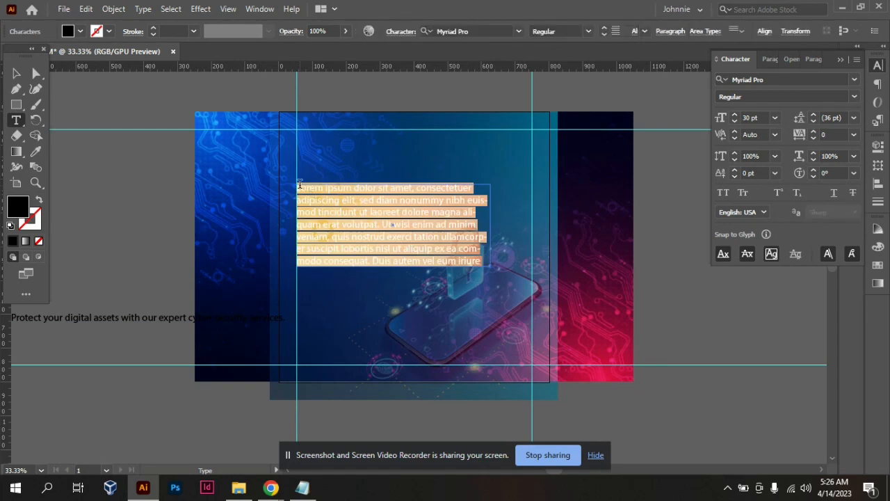
pyautogui.write('Protect your digital assets with our expert cyber security services.')
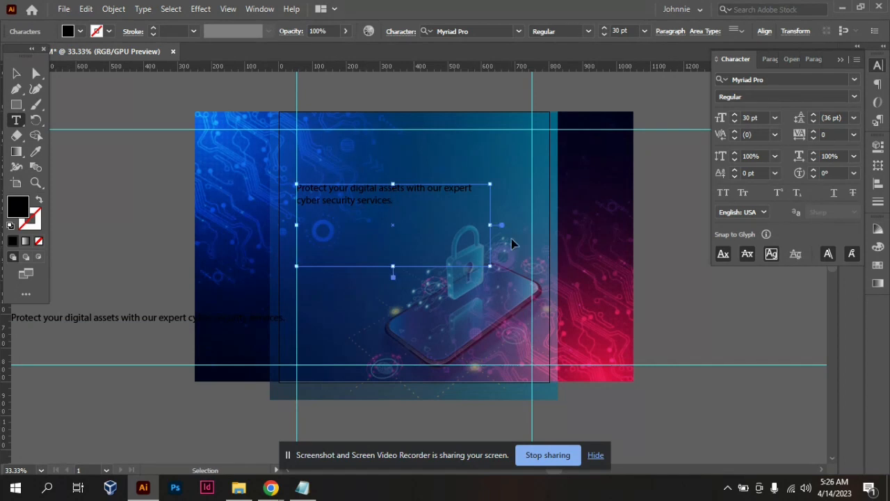
# - Try the tagline in the text frame at 70 pt and reduce its font size to 60 pt
pyautogui.hotkey('ctrl', 'a')
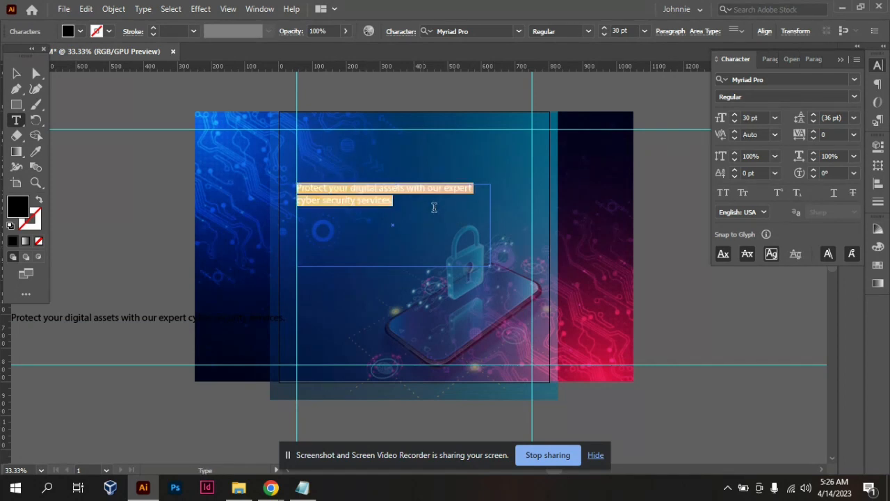
pyautogui.click(762, 117)
pyautogui.moveTo(762, 117); pyautogui.dragTo(672, 133)
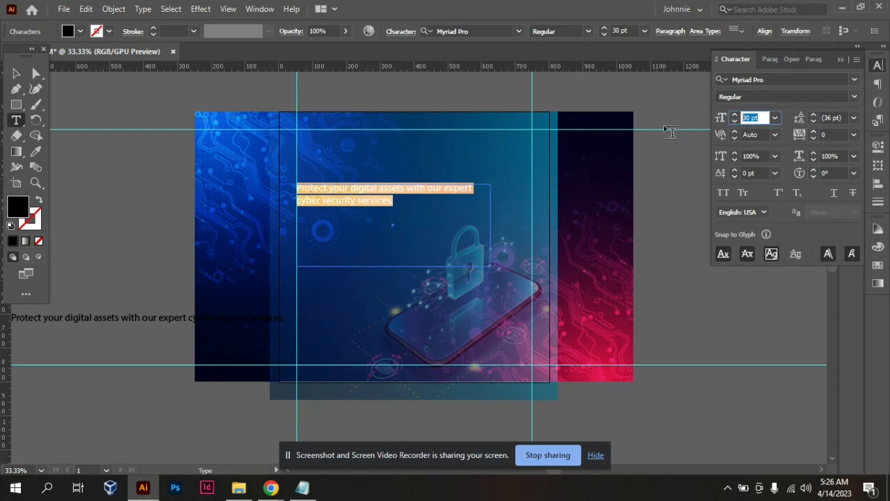
pyautogui.write('70')
pyautogui.press('Return')
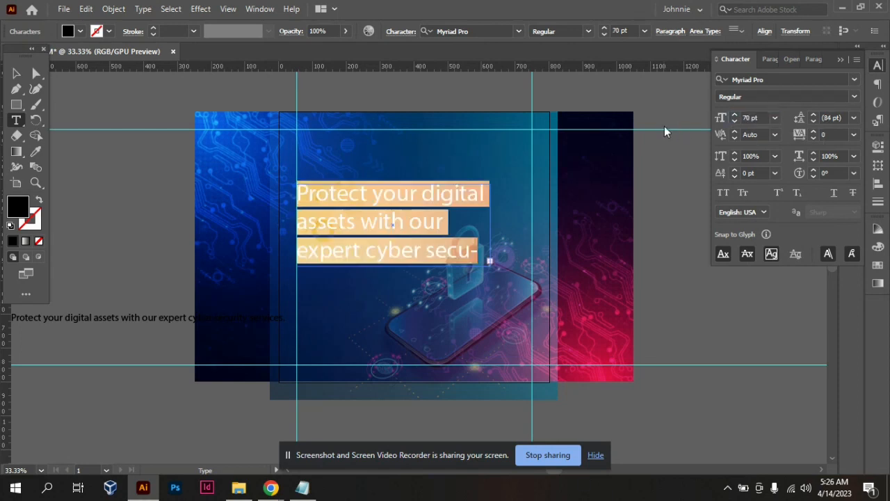
pyautogui.moveTo(762, 117); pyautogui.dragTo(721, 130)
pyautogui.write('60')
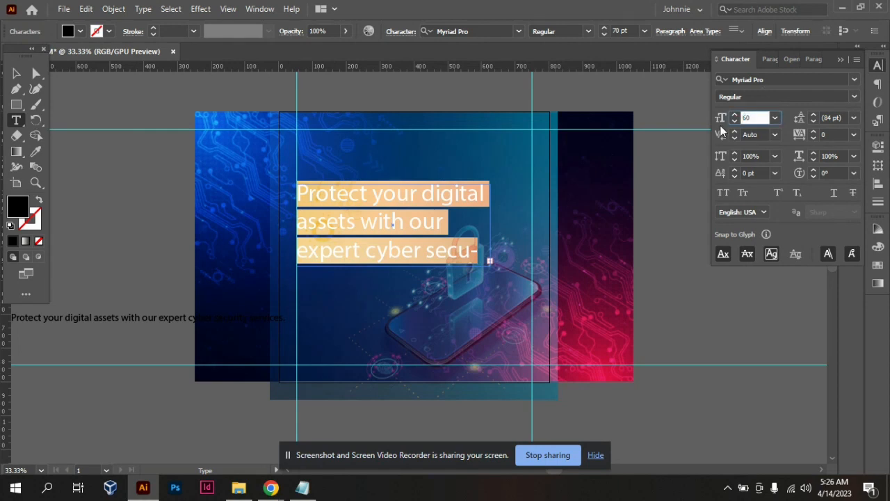
pyautogui.press('Return')
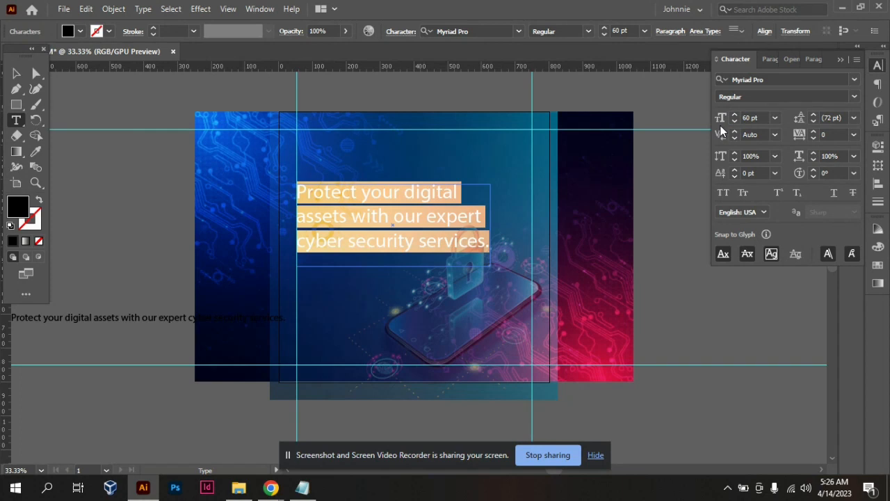
# - Insert line breaks before "expert" and after "cyber" so the tagline wraps into shorter lines
pyautogui.click(434, 224)
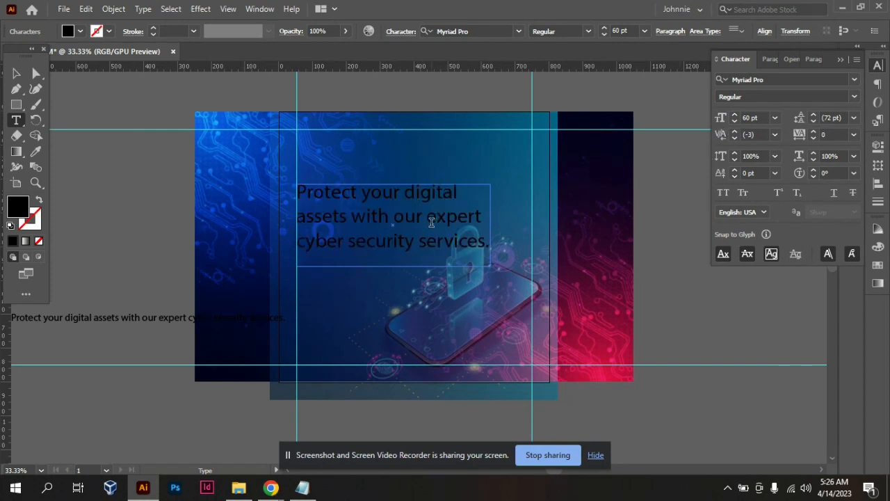
pyautogui.press('Return')
pyautogui.press('Right')
pyautogui.press('Right')
pyautogui.press('Right')
pyautogui.press('Right')
pyautogui.press('Right')
pyautogui.press('Right')
pyautogui.press('Right')
pyautogui.press('Right')
pyautogui.press('Right')
pyautogui.press('Right')
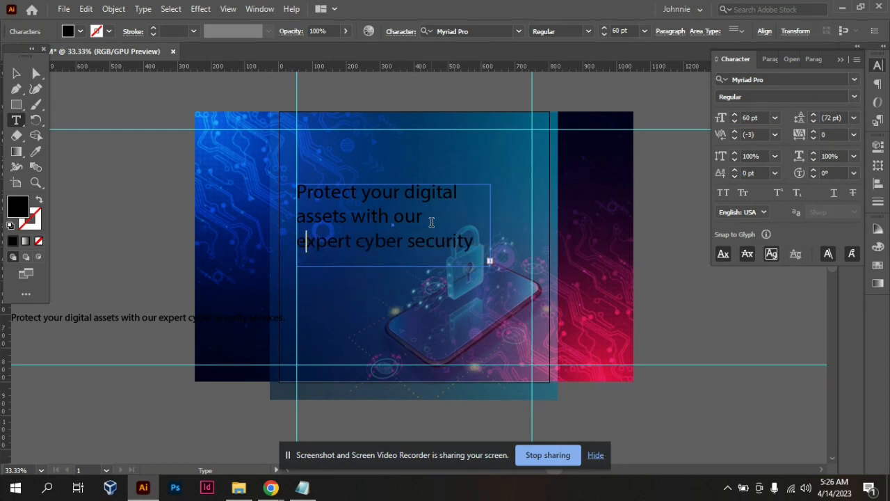
pyautogui.press('Right')
pyautogui.press('Right')
pyautogui.press('Right')
pyautogui.press('Return')
pyautogui.press('Escape')
pyautogui.hotkey('ctrl', 'z')
pyautogui.press('Return')
pyautogui.press('Escape')
# - Select the whole tagline in the text frame and set its leading to Auto
pyautogui.tripleClick(358, 223)
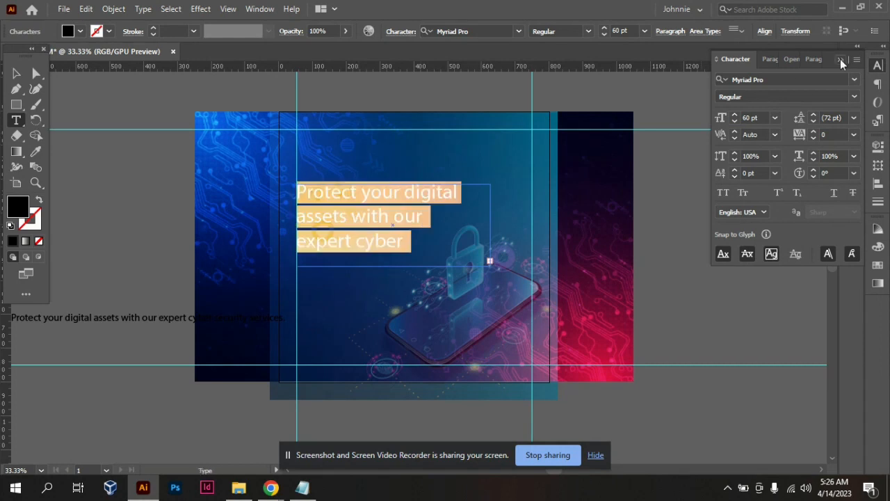
pyautogui.click(855, 122)
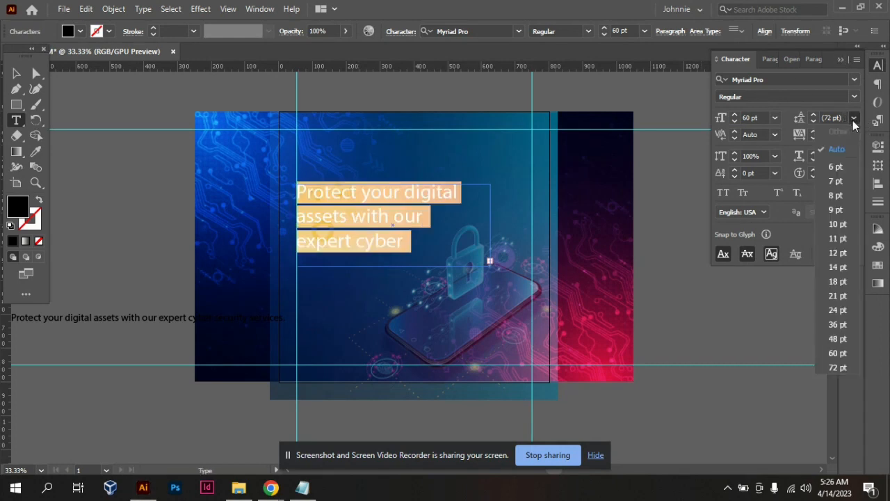
pyautogui.click(842, 158)
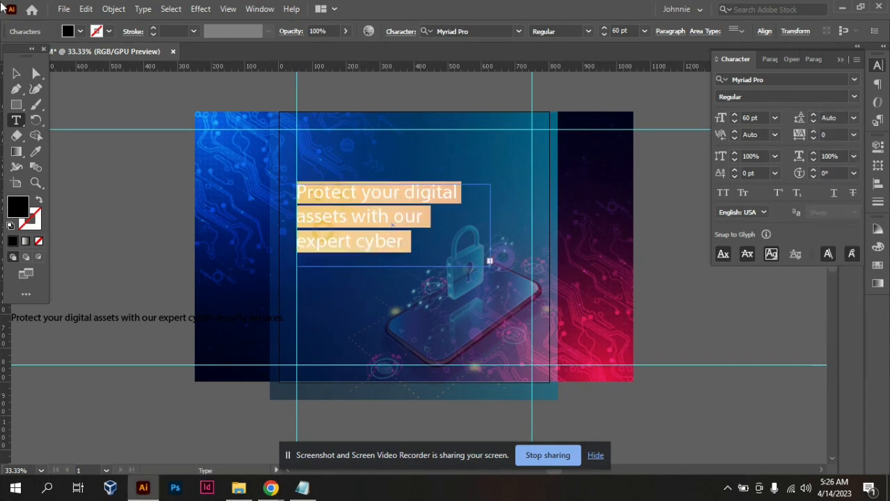
# - Extend the text frame downward to fit all four lines of the tagline and nudge the frame slightly upward
pyautogui.click(16, 73)
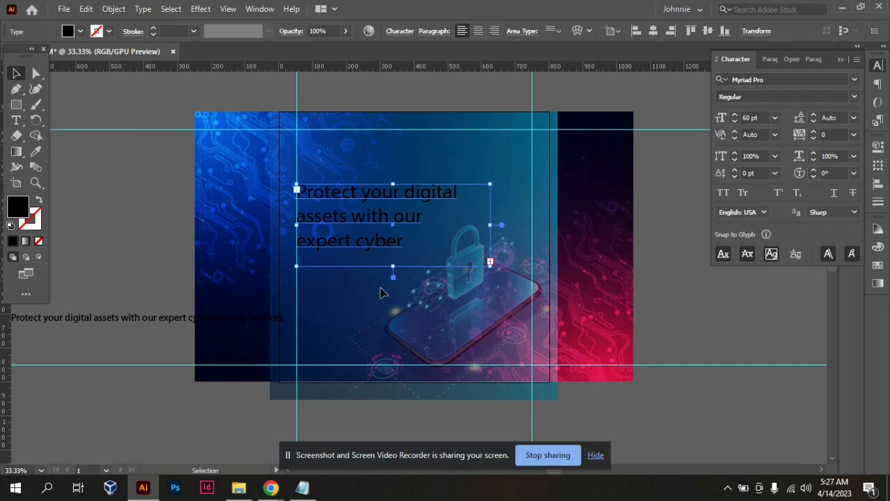
pyautogui.moveTo(393, 268)
pyautogui.mouseDown()
pyautogui.moveTo(390, 293)
pyautogui.moveTo(392, 266)
pyautogui.moveTo(394, 281)
pyautogui.mouseUp()
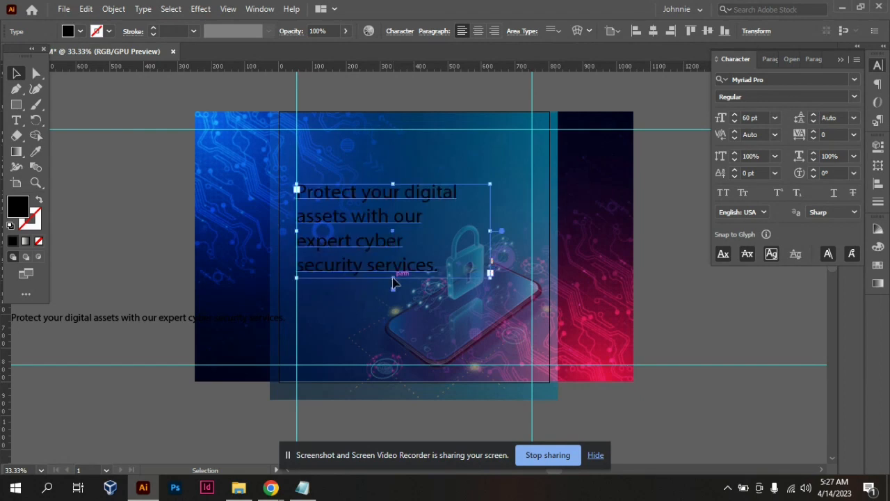
pyautogui.press('Up')
pyautogui.press('Up')
pyautogui.press('Up')
pyautogui.press('Up')
pyautogui.press('Up')
pyautogui.press('Up')
pyautogui.press('Up')
pyautogui.press('Up')
pyautogui.press('Up')
pyautogui.press('Up')
pyautogui.press('Up')
pyautogui.press('Up')
pyautogui.press('Up')
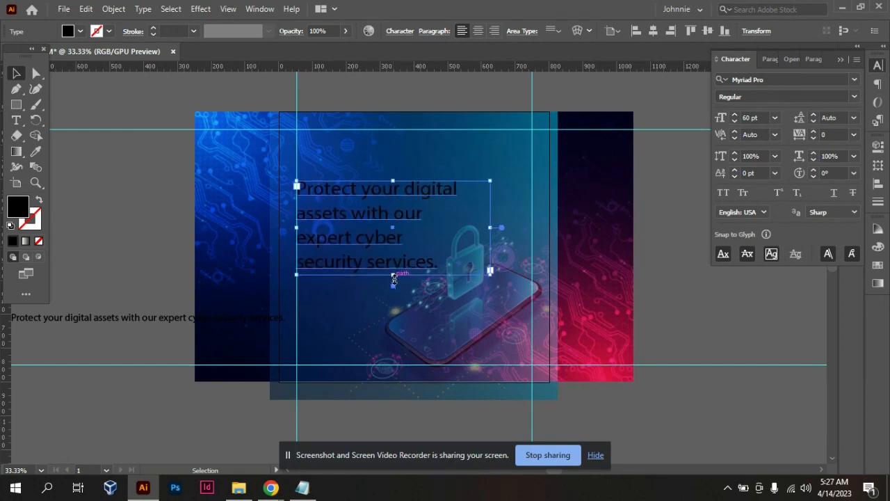
pyautogui.press('Up')
pyautogui.press('Up')
pyautogui.press('Up')
pyautogui.press('Up')
pyautogui.press('Up')
pyautogui.press('Up')
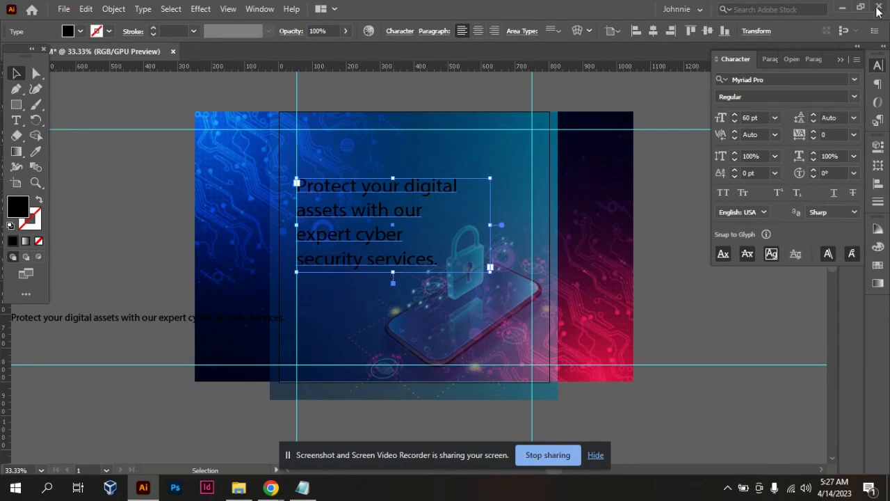
# - Set the font of the whole tagline in the text frame to Aeonik Bold
pyautogui.doubleClick(359, 219)
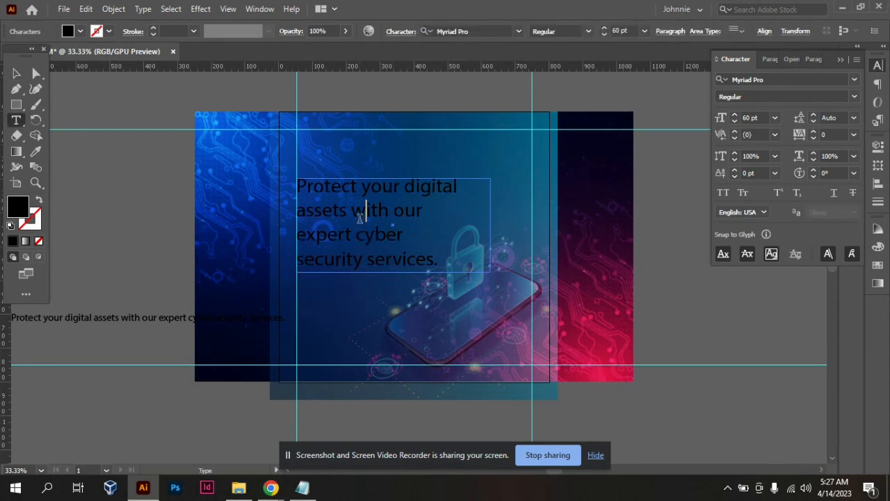
pyautogui.hotkey('ctrl', 'a')
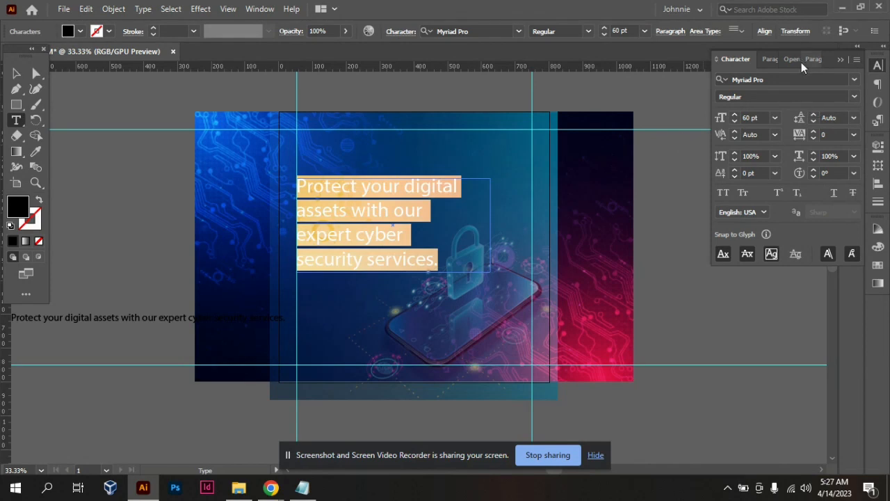
pyautogui.click(855, 82)
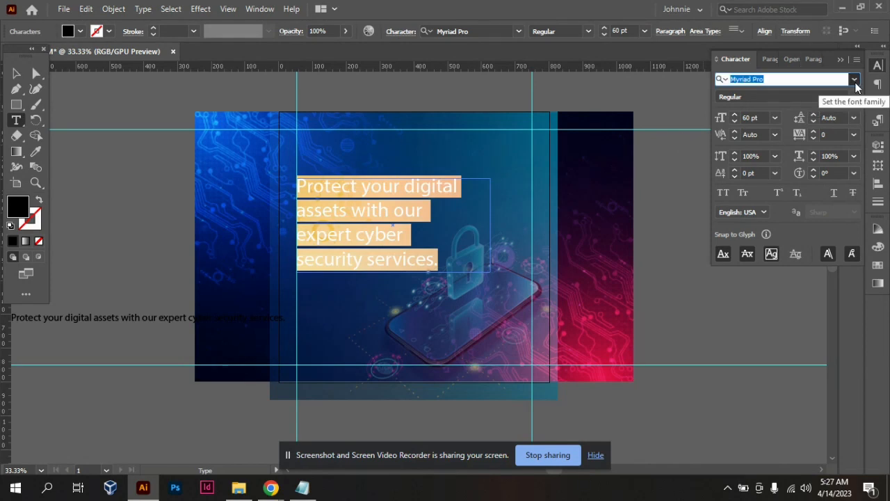
pyautogui.click(856, 83)
pyautogui.write('Ac')
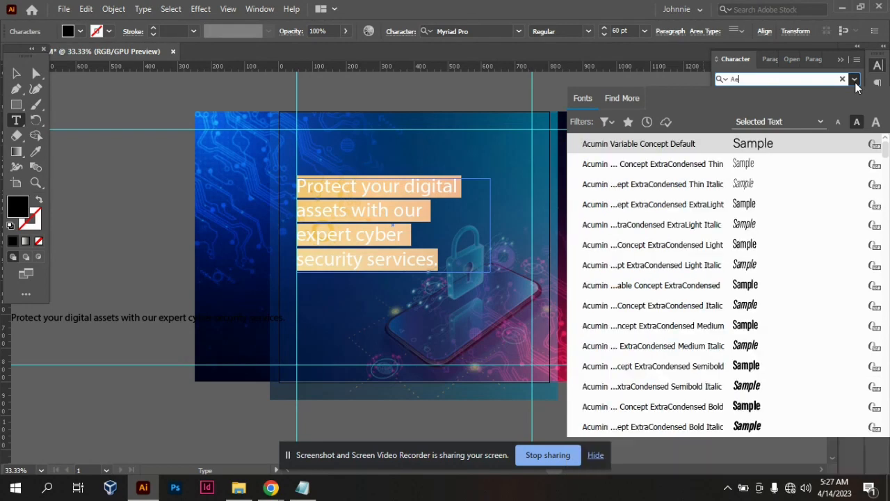
pyautogui.write('onik')
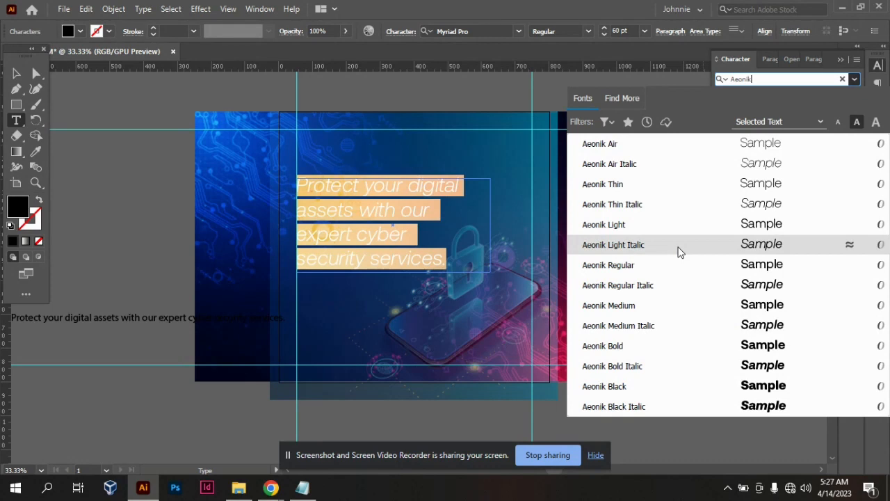
pyautogui.click(689, 353)
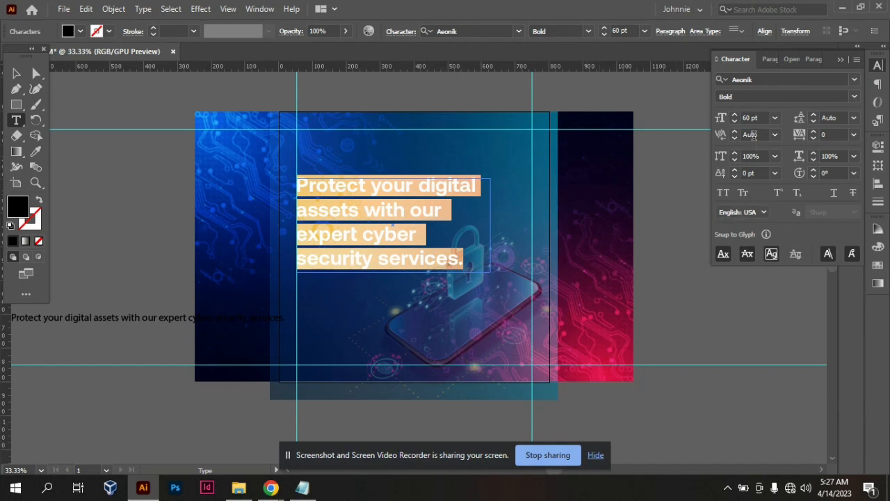
# - Apply All Caps to the tagline and extend its text frame downward to fit all of the text
pyautogui.click(724, 197)
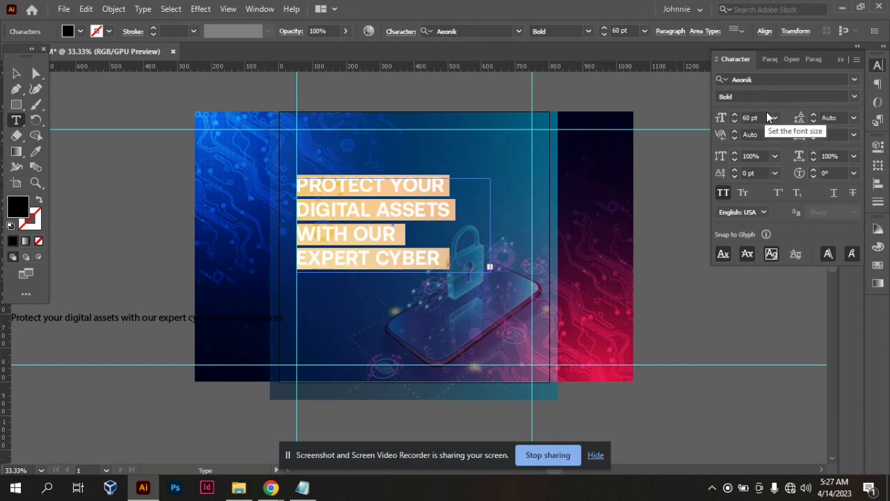
pyautogui.click(418, 265)
pyautogui.hotkey('ctrl', 'a')
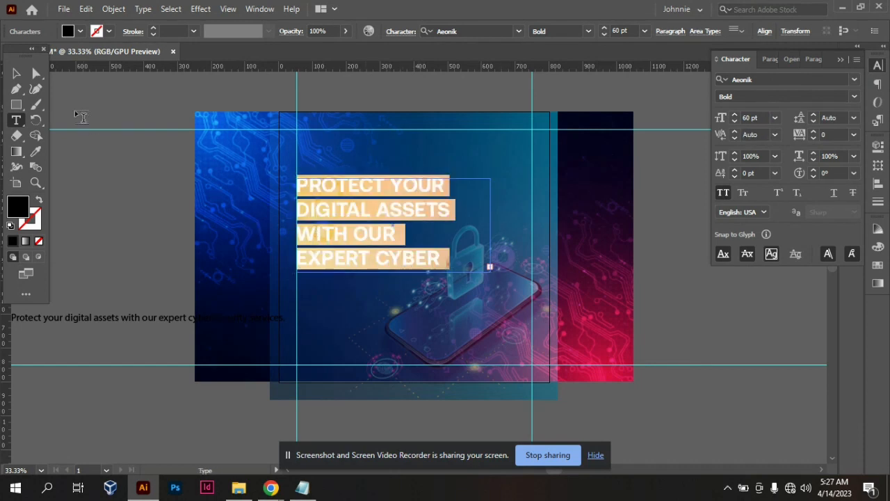
pyautogui.click(16, 73)
pyautogui.moveTo(393, 274); pyautogui.dragTo(385, 319)
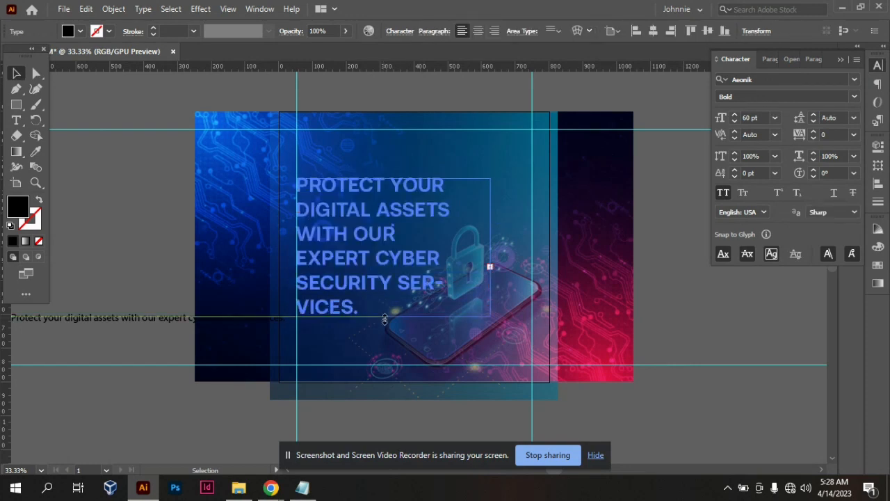
# - Reduce the font size of the whole tagline to 53 pt
pyautogui.doubleClick(376, 256)
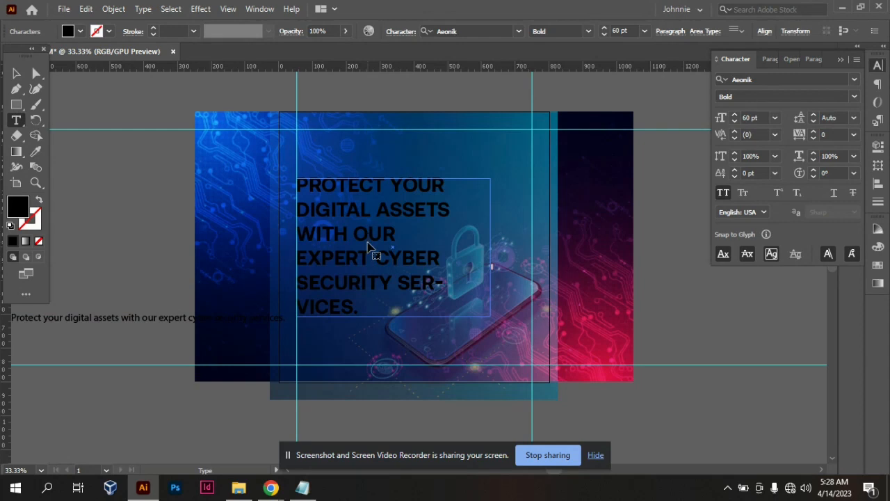
pyautogui.hotkey('ctrl', 'a')
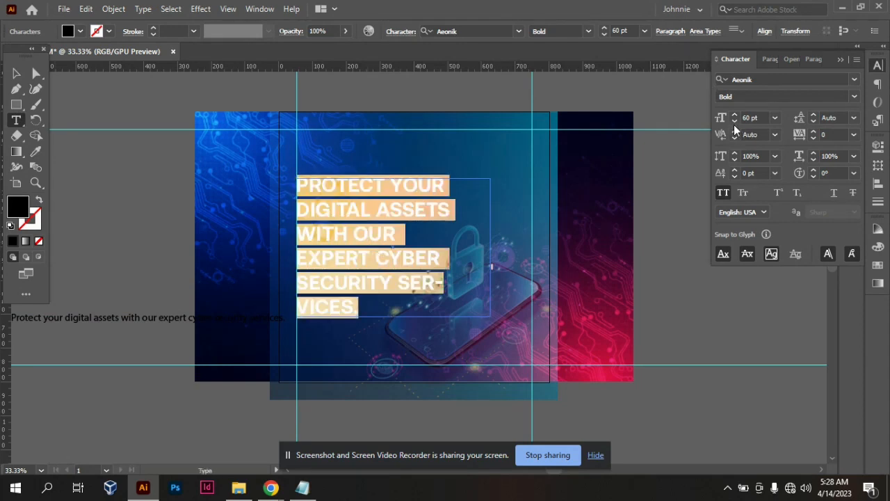
pyautogui.click(735, 123)
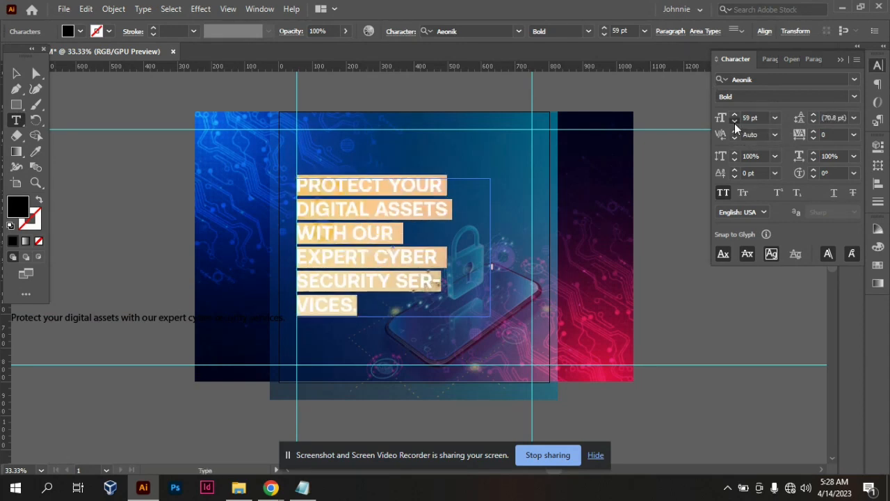
pyautogui.click(735, 123)
pyautogui.click(734, 123)
pyautogui.click(735, 123)
pyautogui.click(735, 123)
pyautogui.click(735, 123)
pyautogui.click(735, 123)
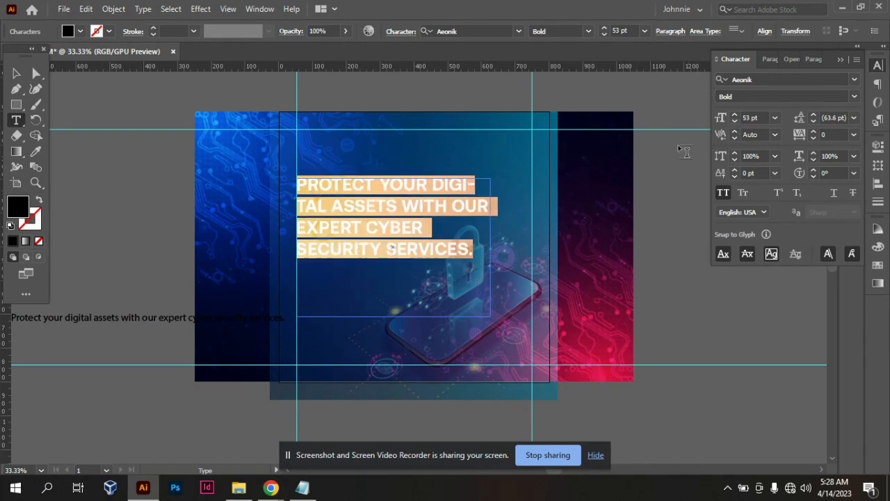
# - Insert line breaks before "DIGITAL" and before "WITH" in the tagline
pyautogui.click(433, 187)
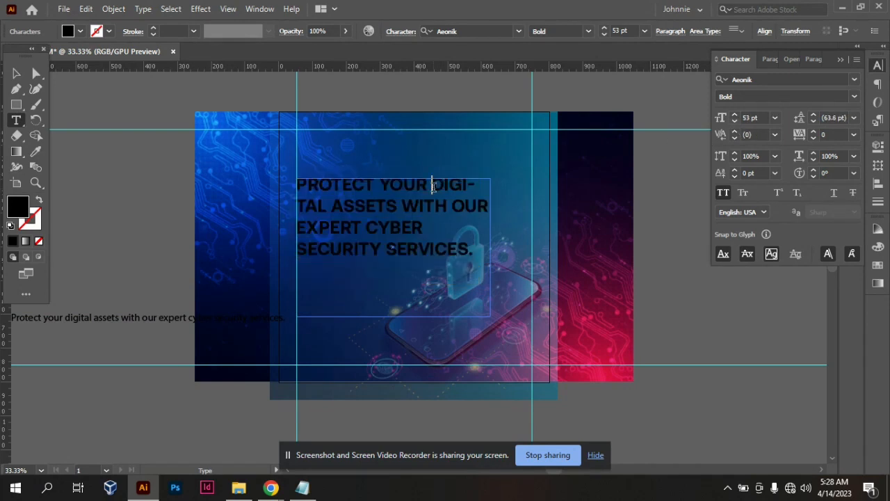
pyautogui.press('Return')
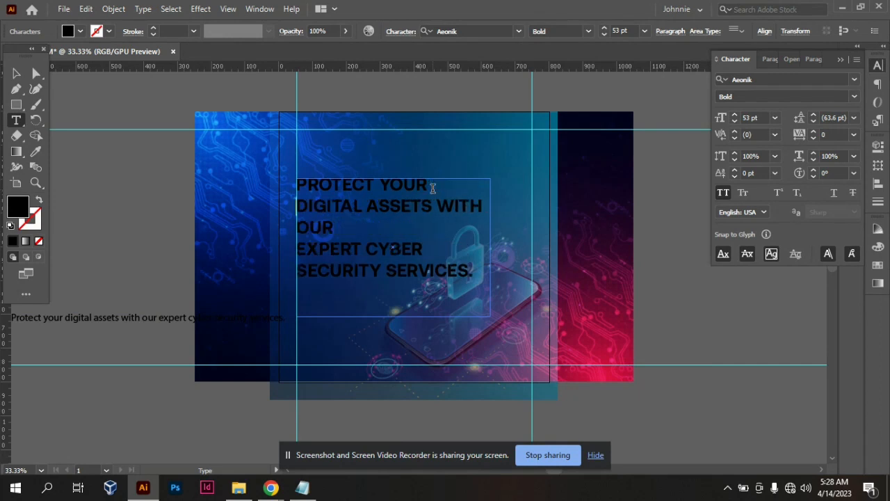
pyautogui.click(439, 202)
pyautogui.press('Return')
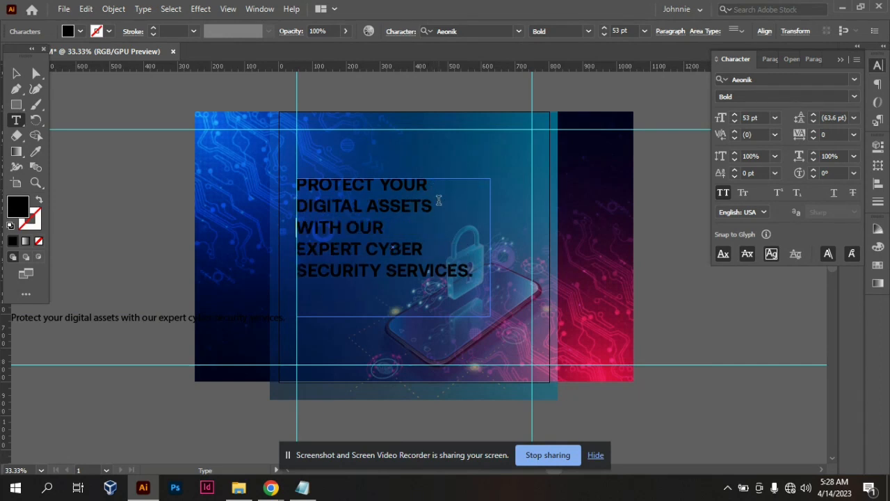
# - Remove the line breaks before "EXPERT" and before "SECURITY" so those words join the lines above
pyautogui.click(403, 227)
pyautogui.hotkey('shift', 'Left')
pyautogui.press('BackSpace')
pyautogui.press('Down')
pyautogui.press('BackSpace')
pyautogui.press('Down')
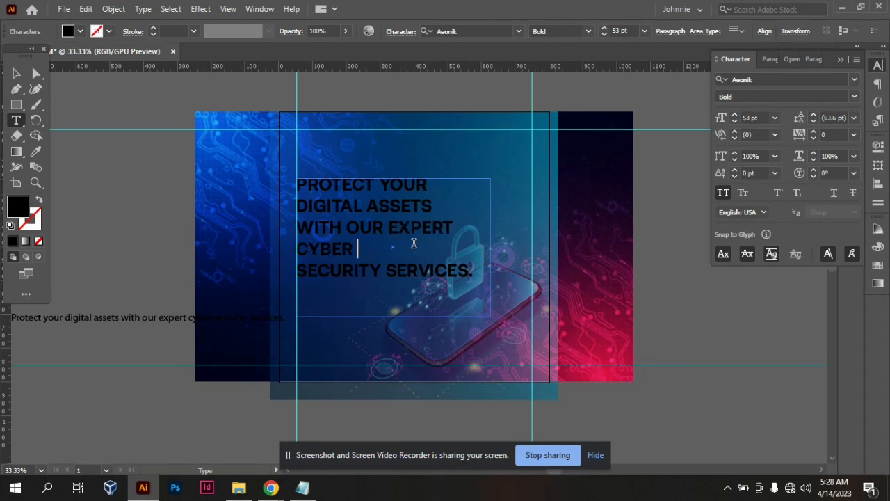
pyautogui.press('Delete')
# - Insert a line break before "SERVICES" so the word stands unhyphenated on the tagline's last line
pyautogui.press('Right')
pyautogui.press('Right')
pyautogui.press('Right')
pyautogui.press('Right')
pyautogui.press('Right')
pyautogui.press('Right')
pyautogui.press('Right')
pyautogui.press('Right')
pyautogui.press('Right')
pyautogui.press('Right')
pyautogui.press('Right')
pyautogui.press('Right')
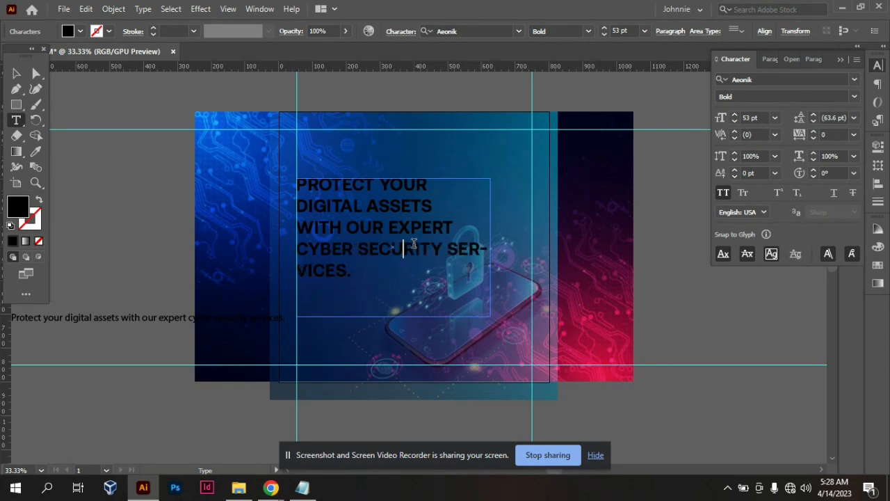
pyautogui.press('Left')
pyautogui.press('Return')
pyautogui.press('Right')
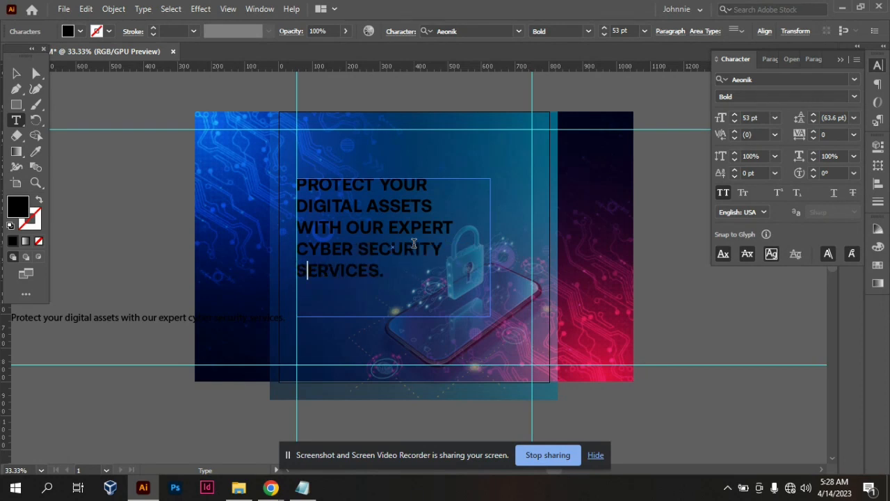
# - Shrink the tagline's text frame from its lower-right corner to fit closely around the five lines
pyautogui.click(15, 74)
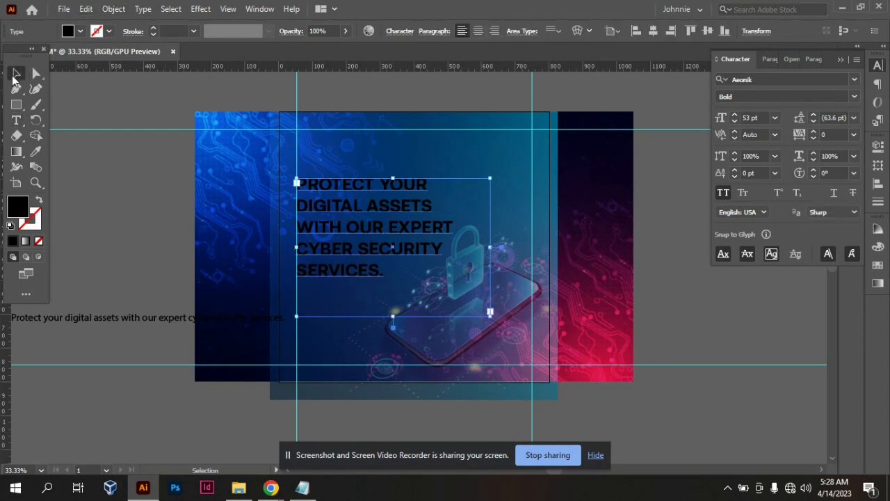
pyautogui.click(471, 343)
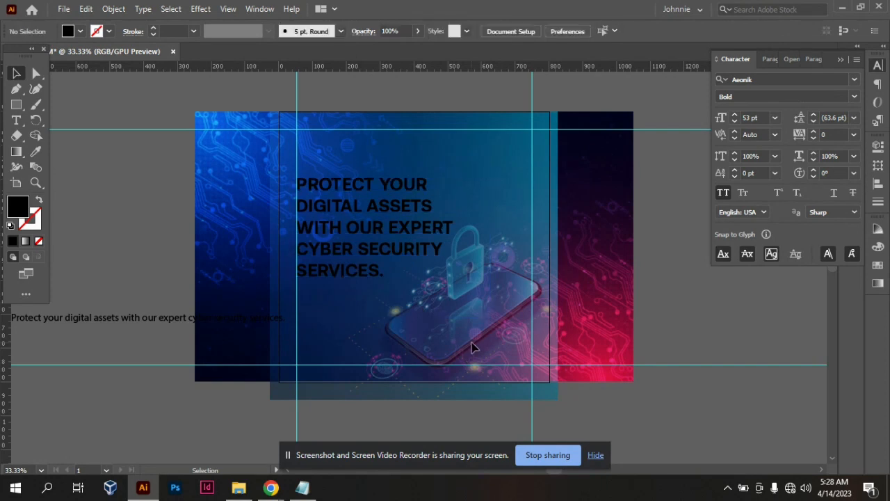
pyautogui.click(475, 319)
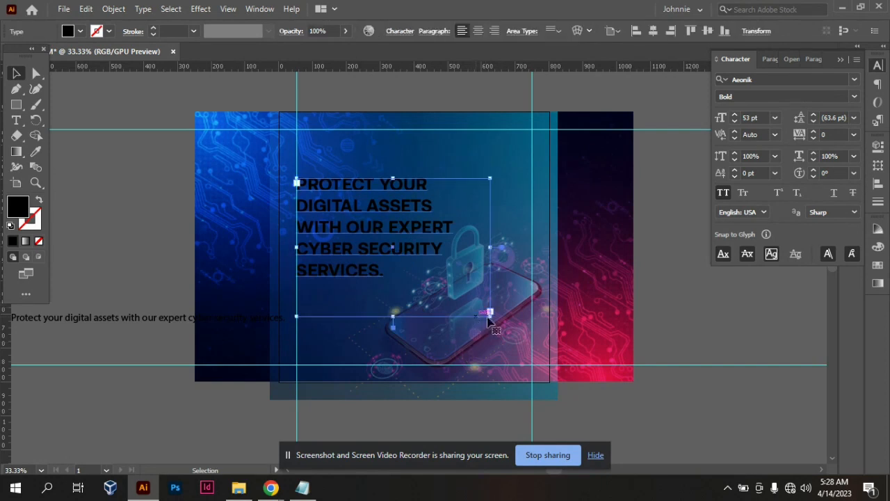
pyautogui.moveTo(490, 315); pyautogui.dragTo(459, 282)
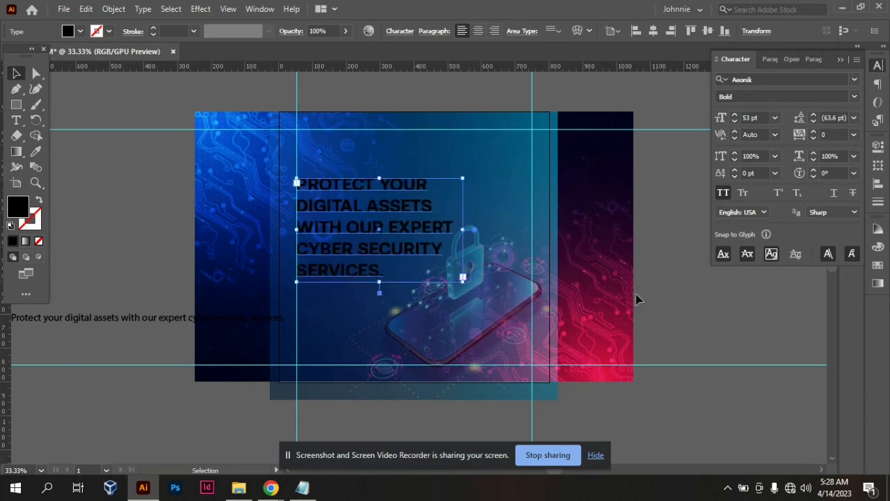
pyautogui.click(672, 323)
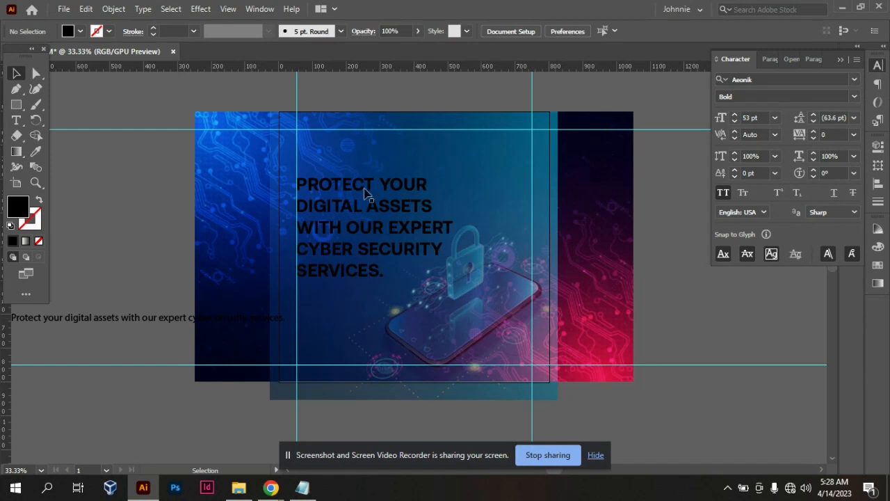
# - Nudge the tagline's text frame slightly upward and deselect it
pyautogui.click(380, 227)
pyautogui.press('Up')
pyautogui.press('Up')
pyautogui.press('Up')
pyautogui.press('Up')
pyautogui.press('Up')
pyautogui.press('Up')
pyautogui.press('Up')
pyautogui.press('Up')
pyautogui.press('Up')
pyautogui.press('Up')
pyautogui.press('Up')
pyautogui.press('Up')
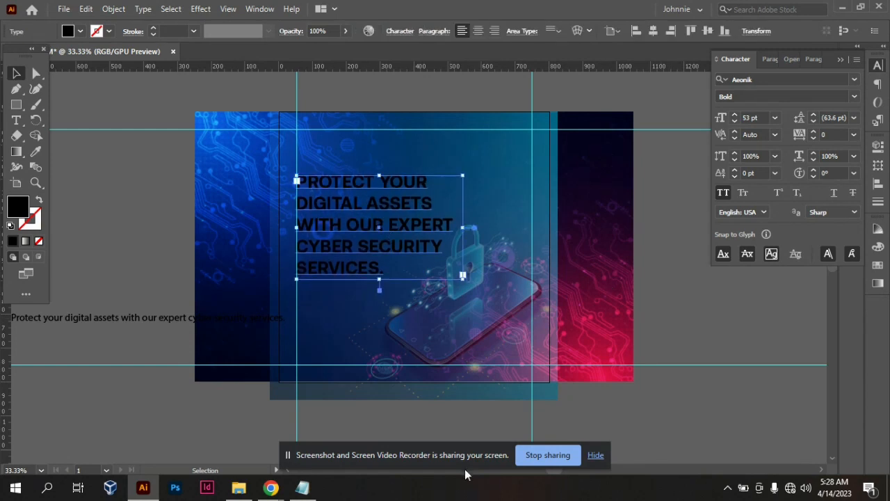
pyautogui.click(479, 342)
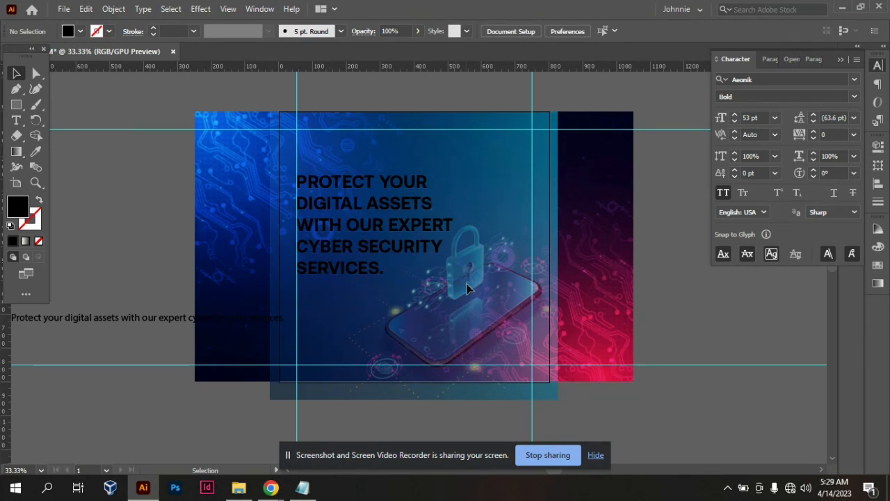
# - Unlock the phone-master.jpg image and nudge it right and slightly down, keeping its left edge just outside the artboard
pyautogui.rightClick(485, 331)
pyautogui.moveTo(537, 89)
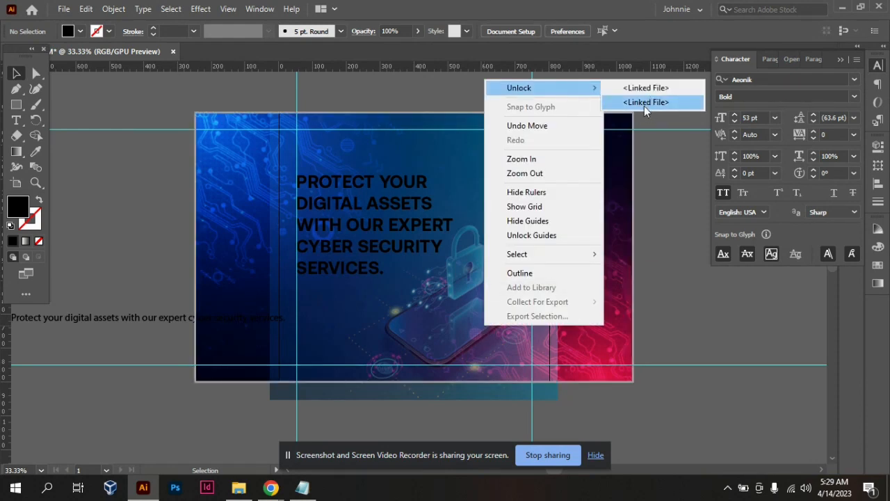
pyautogui.click(648, 88)
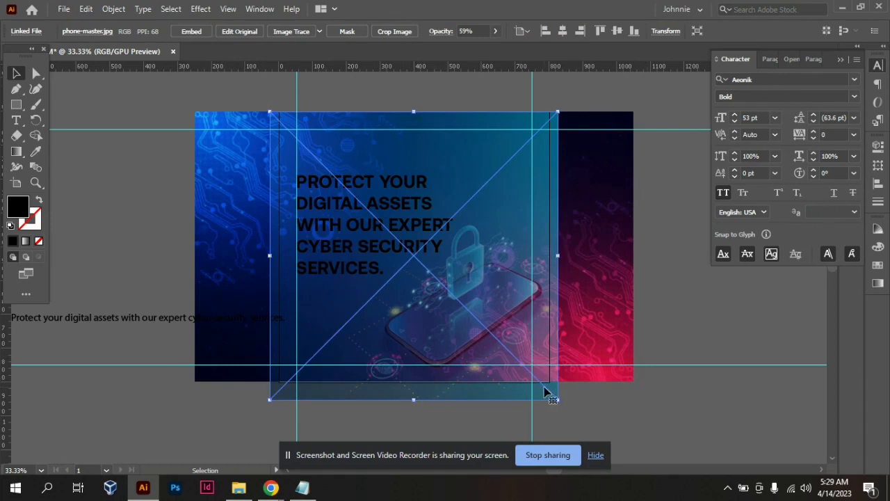
pyautogui.press('Right')
pyautogui.press('Right')
pyautogui.press('Right')
pyautogui.press('Right')
pyautogui.press('Right')
pyautogui.press('Right')
pyautogui.press('Right')
pyautogui.press('Right')
pyautogui.press('Right')
pyautogui.press('Right')
pyautogui.press('Right')
pyautogui.press('Right')
pyautogui.press('Right')
pyautogui.press('Right')
pyautogui.press('Right')
pyautogui.press('Right')
pyautogui.press('Right')
pyautogui.press('Right')
pyautogui.press('Right')
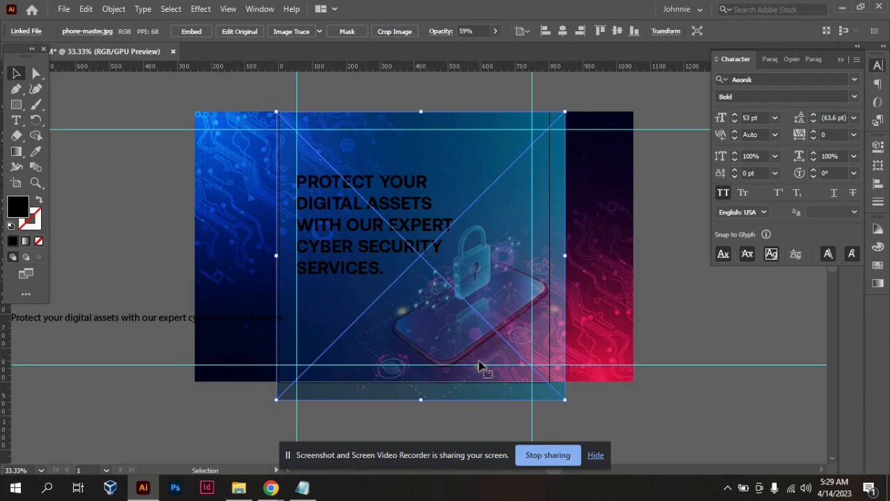
pyautogui.press('Down')
pyautogui.press('Down')
pyautogui.press('Down')
pyautogui.press('Down')
pyautogui.press('Down')
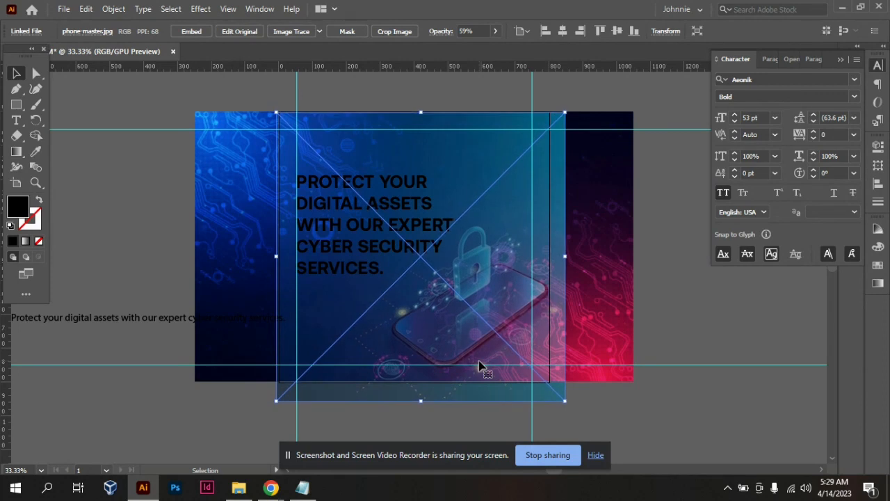
pyautogui.press('Up')
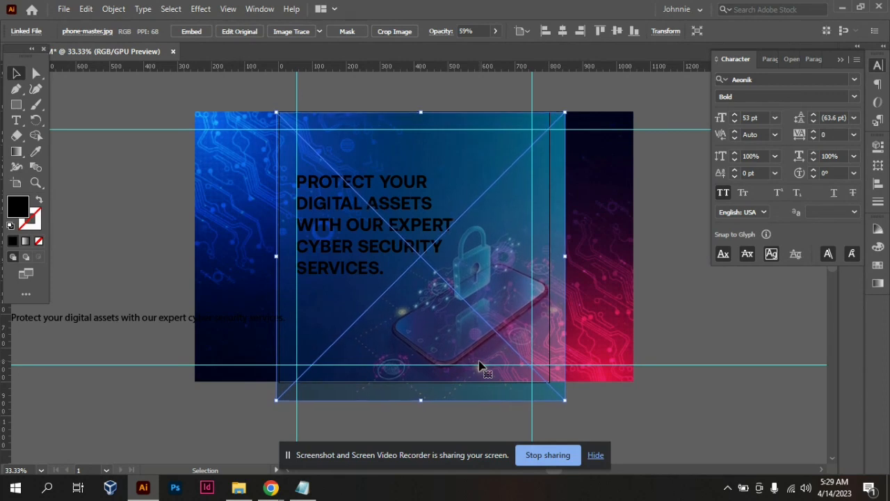
pyautogui.click(647, 294)
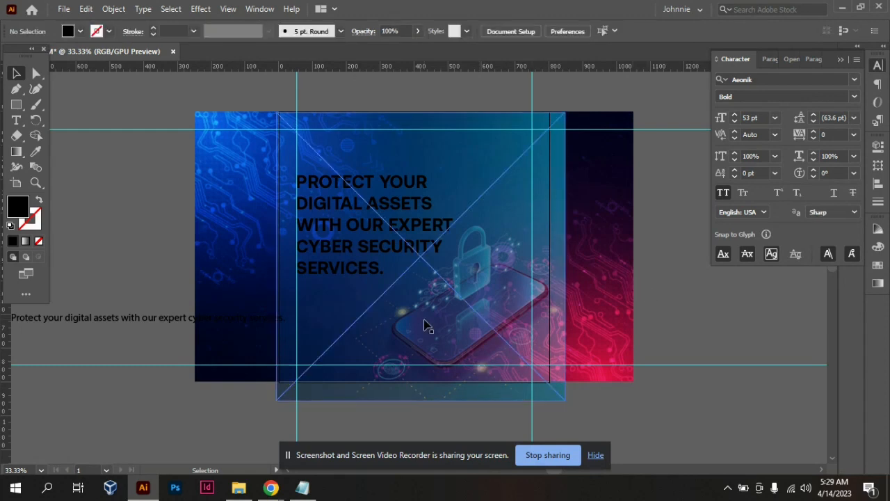
# - Fill the tagline with the crimson sampled from the small square above the artboard, then deselect it
pyautogui.click(341, 171)
pyautogui.click(352, 238)
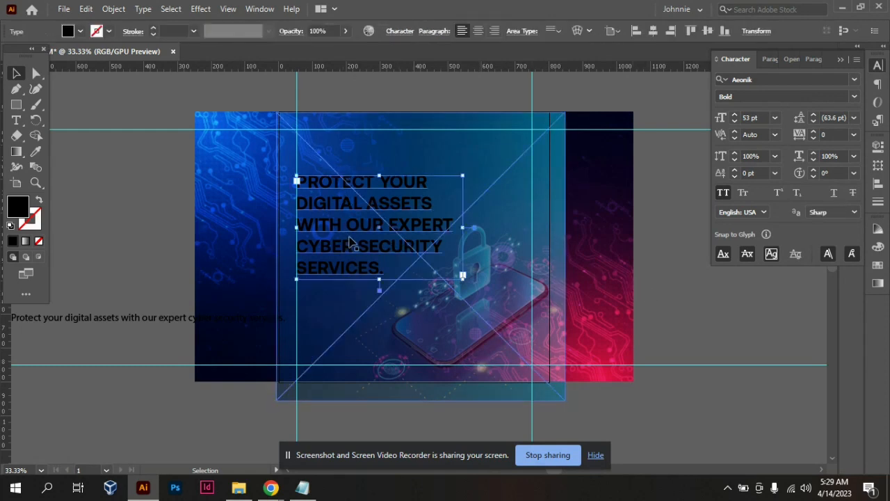
pyautogui.scroll(1, 372, 239)
pyautogui.scroll(1, 372, 238)
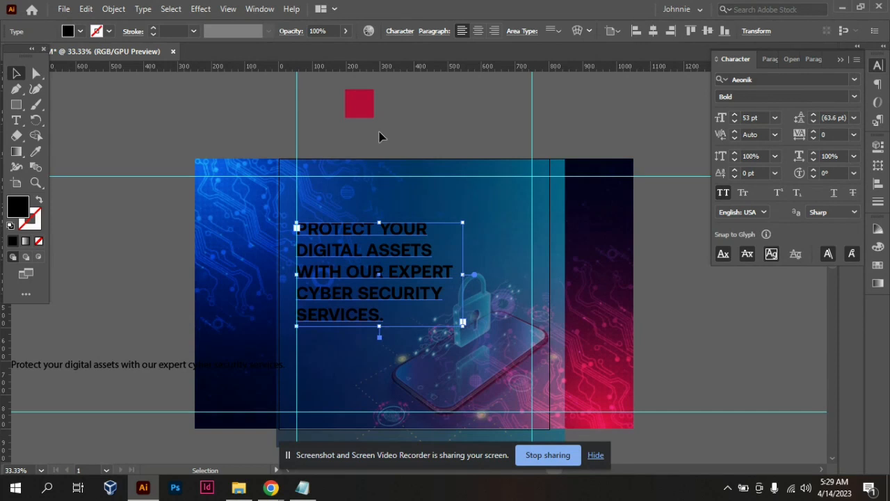
pyautogui.press('i')
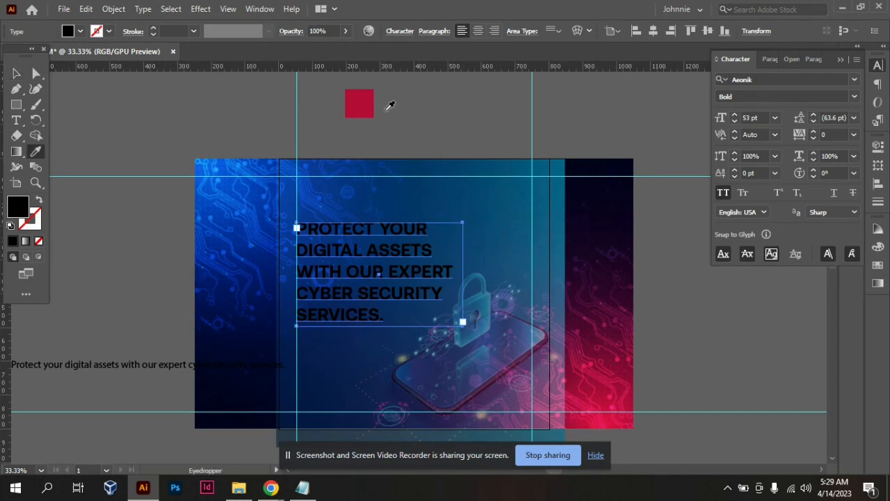
pyautogui.click(369, 104)
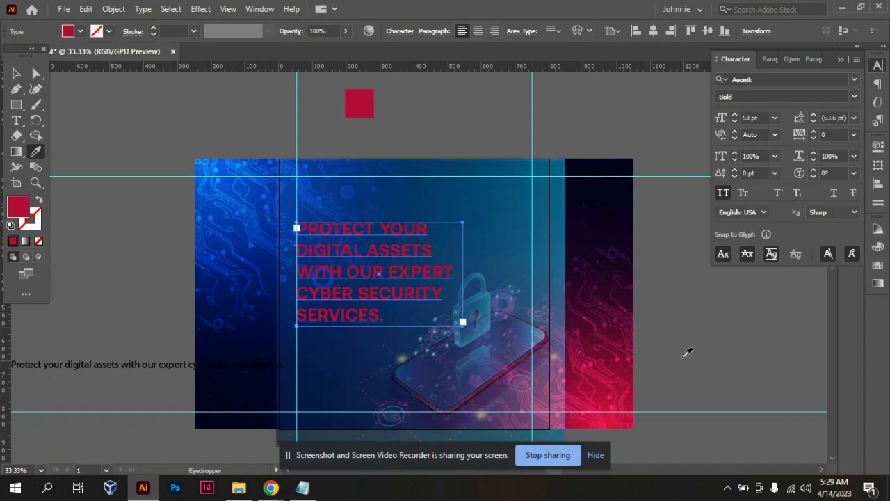
pyautogui.click(16, 73)
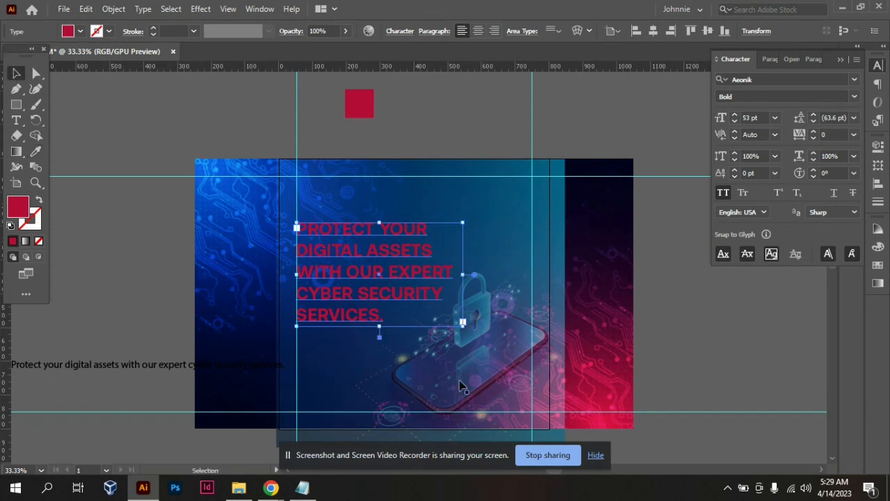
pyautogui.click(697, 320)
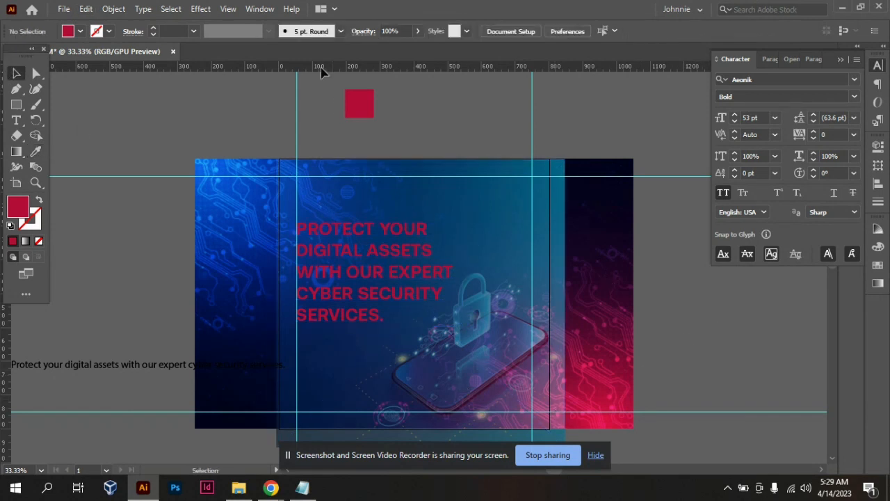
# - Recolour the small square above the artboard with the blue sampled from the artwork near the tagline's upper edge
pyautogui.click(370, 117)
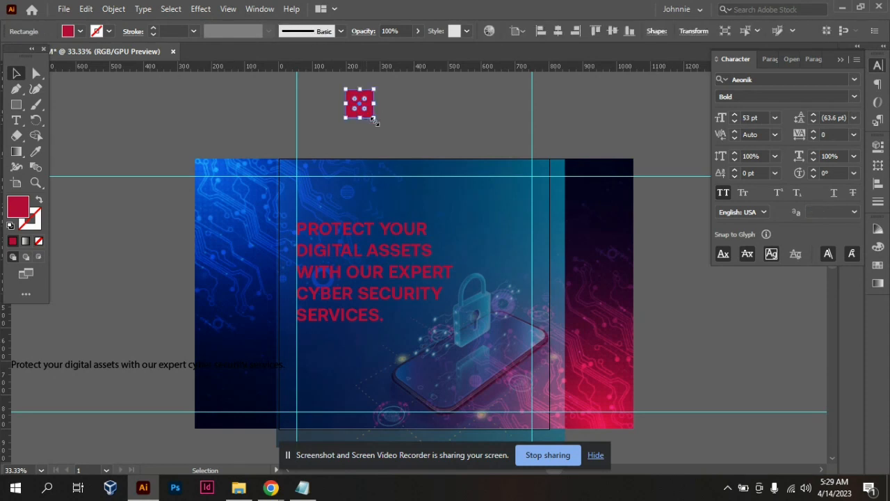
pyautogui.press('i')
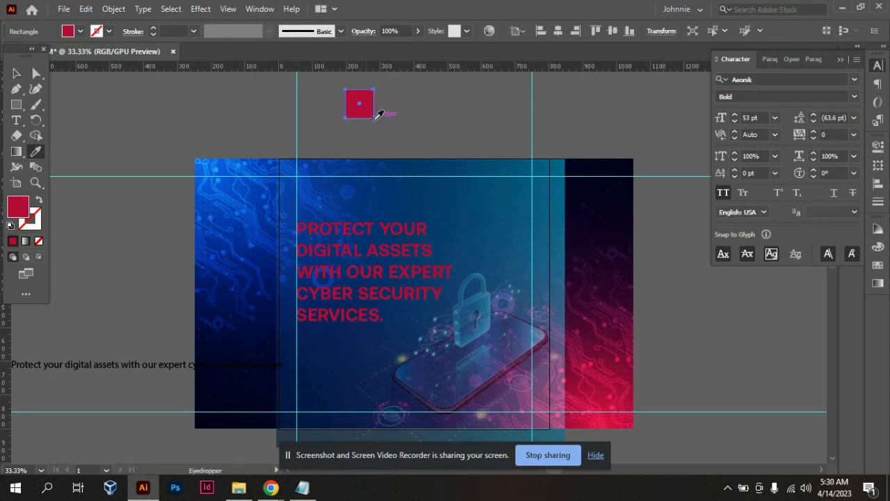
pyautogui.click(418, 177)
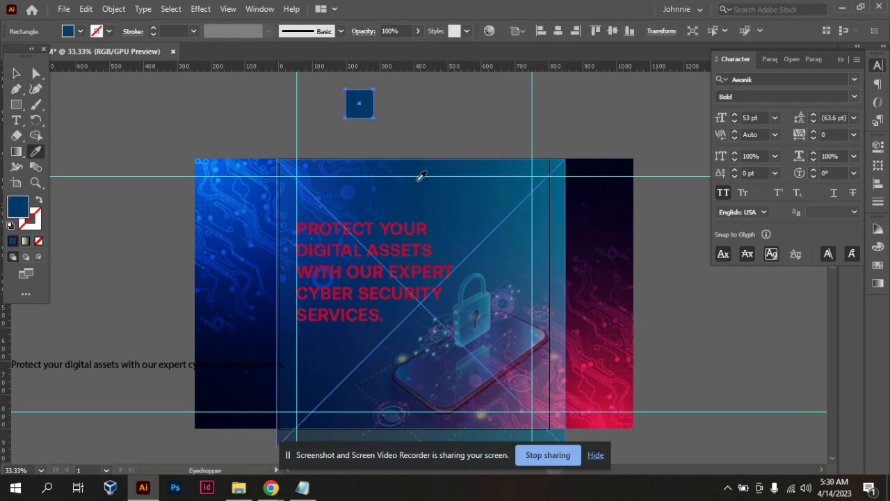
pyautogui.click(357, 188)
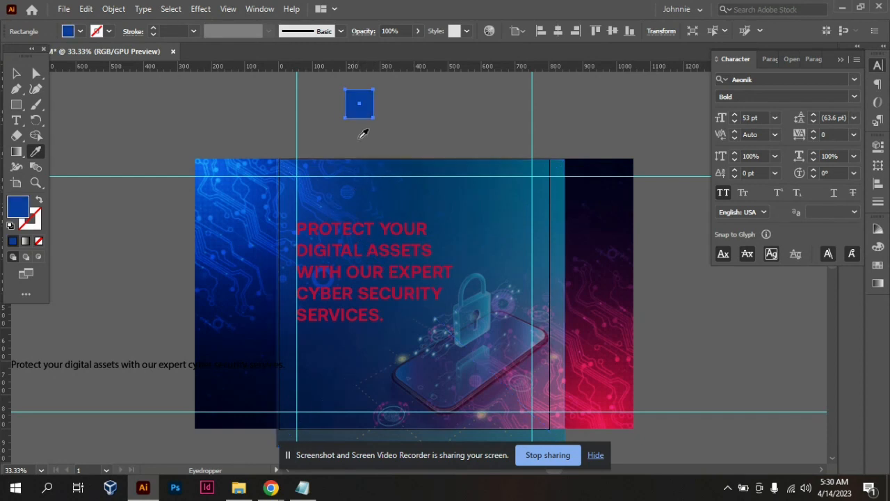
pyautogui.click(16, 73)
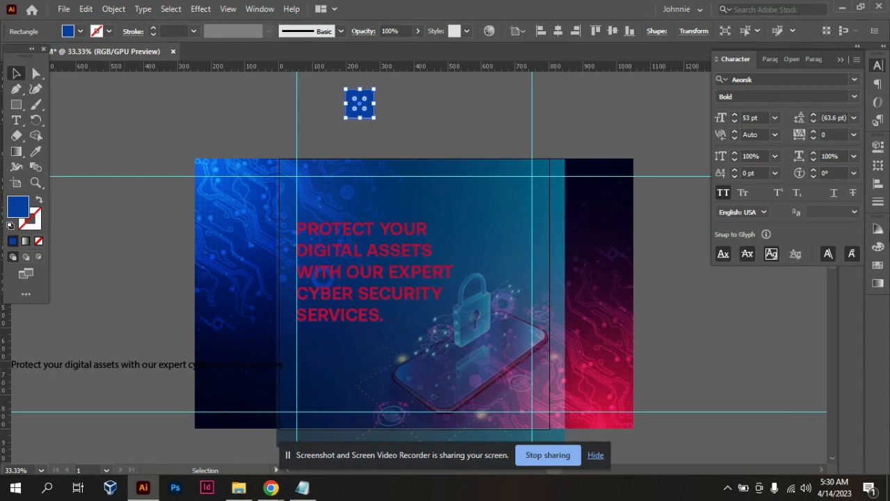
# - Recolour the small square with a light tan tint from the Color Guide harmony based on its blue
pyautogui.click(876, 247)
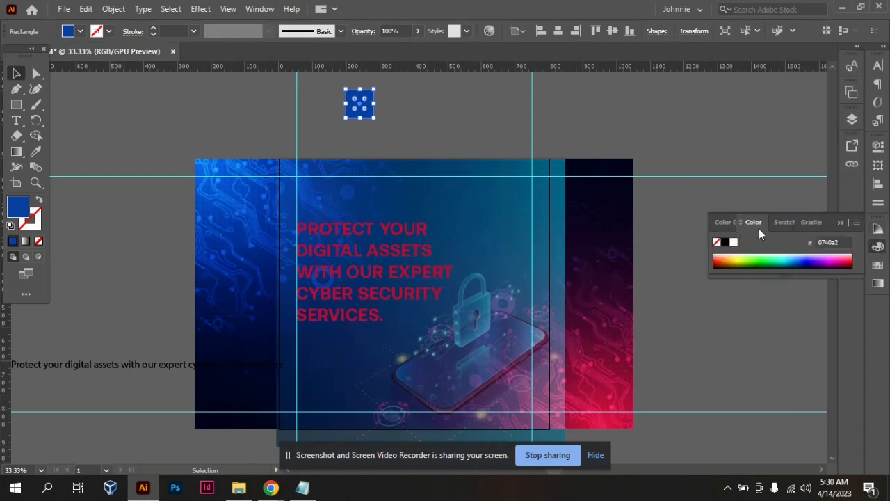
pyautogui.click(717, 221)
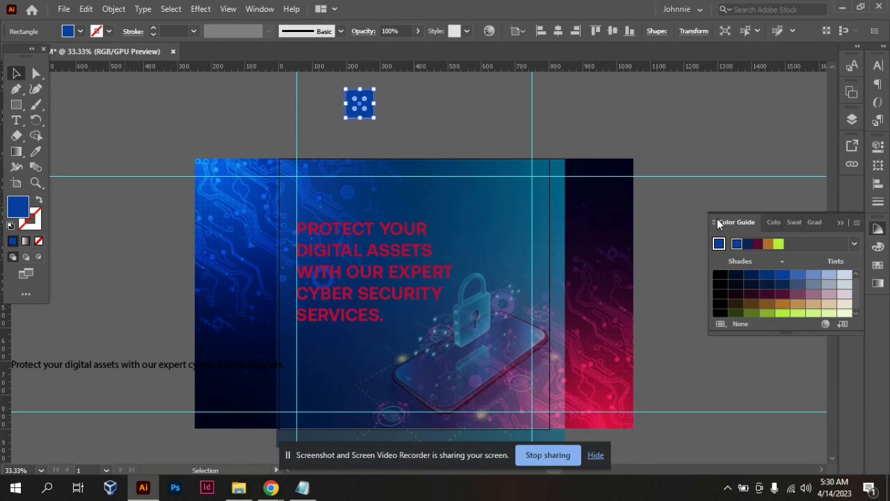
pyautogui.click(769, 244)
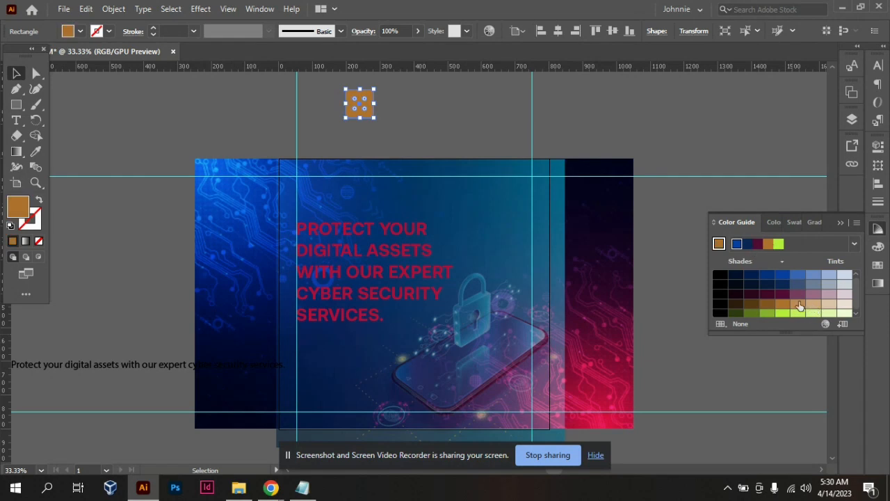
pyautogui.click(798, 305)
pyautogui.click(814, 306)
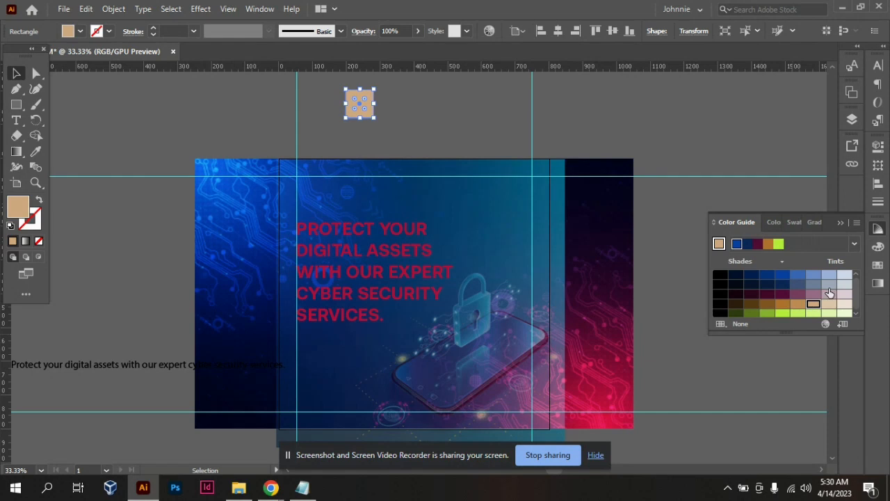
# - Try the small square's tan colour on the tagline, then undo the colour change
pyautogui.click(16, 74)
pyautogui.click(292, 249)
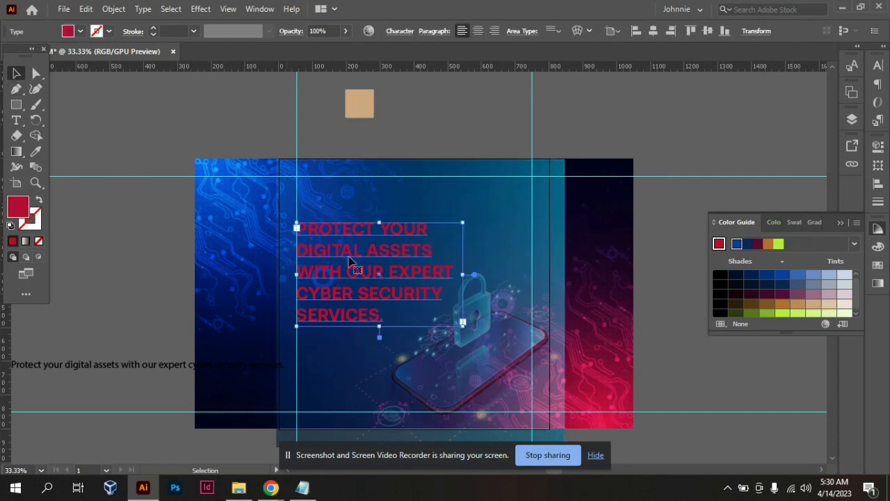
pyautogui.press('i')
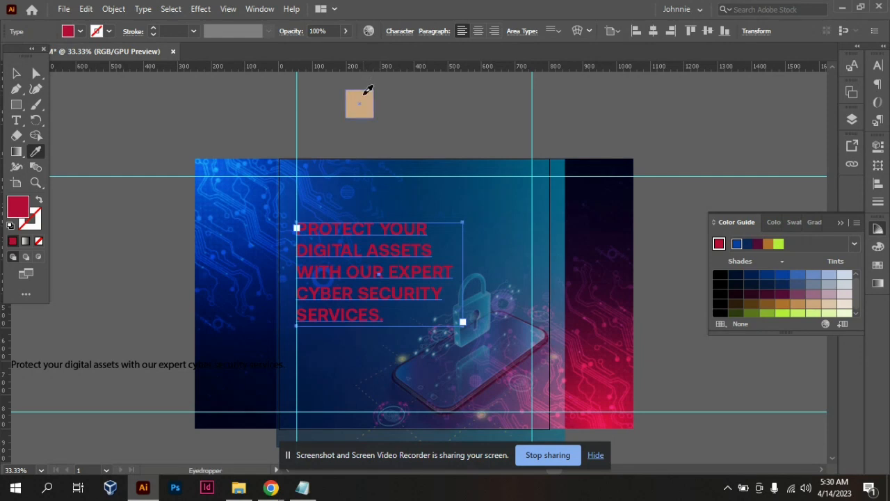
pyautogui.click(366, 108)
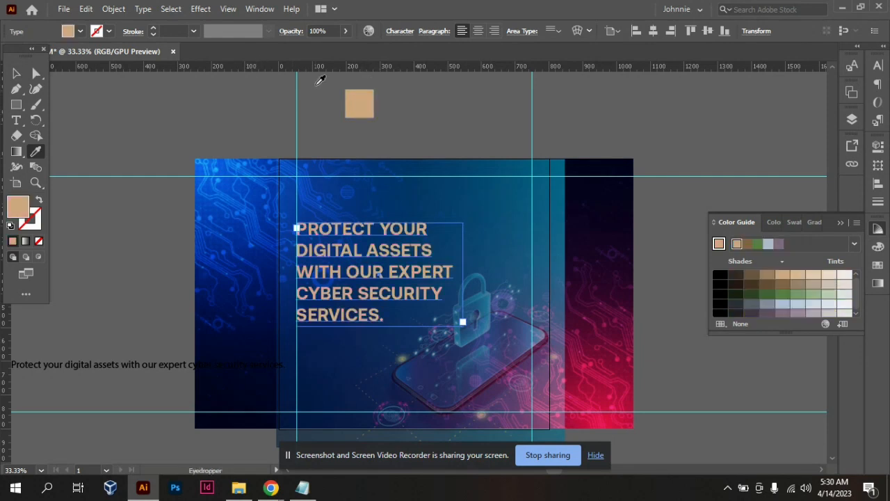
pyautogui.hotkey('ctrl', 'z')
# - Duplicate the tagline below the original, try the square's tan colour on the copy, then delete the copy
pyautogui.click(18, 76)
pyautogui.moveTo(390, 289); pyautogui.dragTo(363, 409)
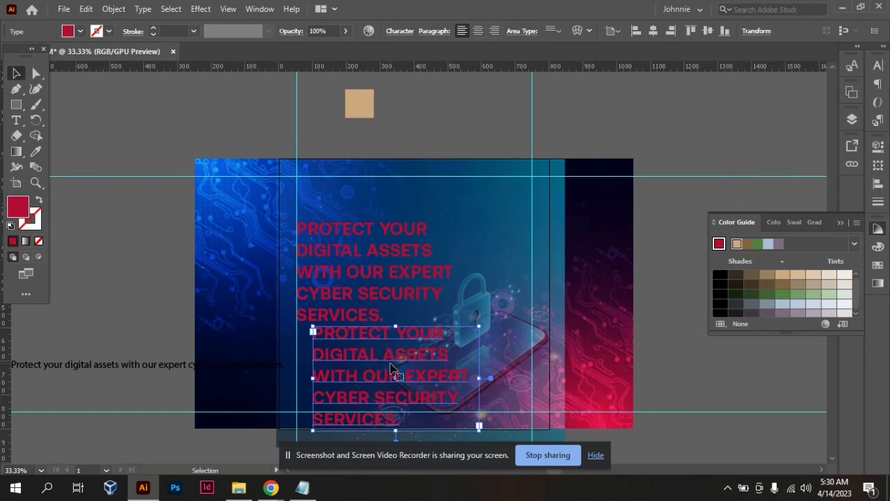
pyautogui.press('i')
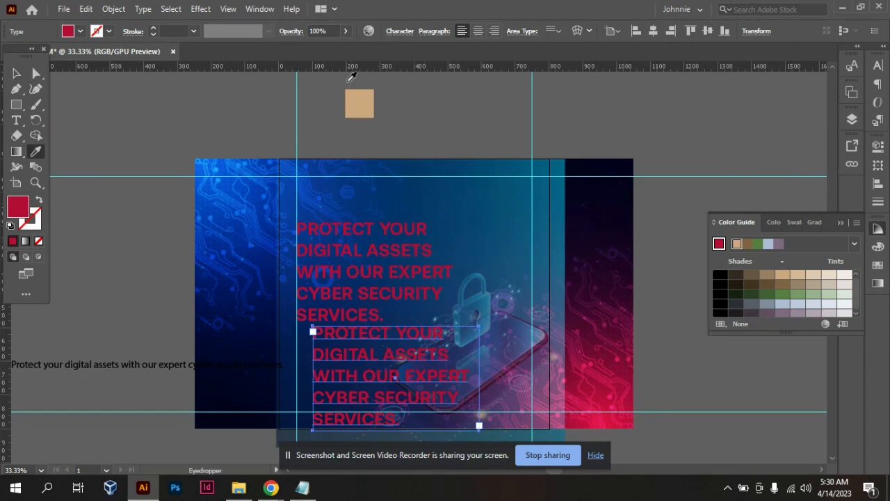
pyautogui.click(356, 99)
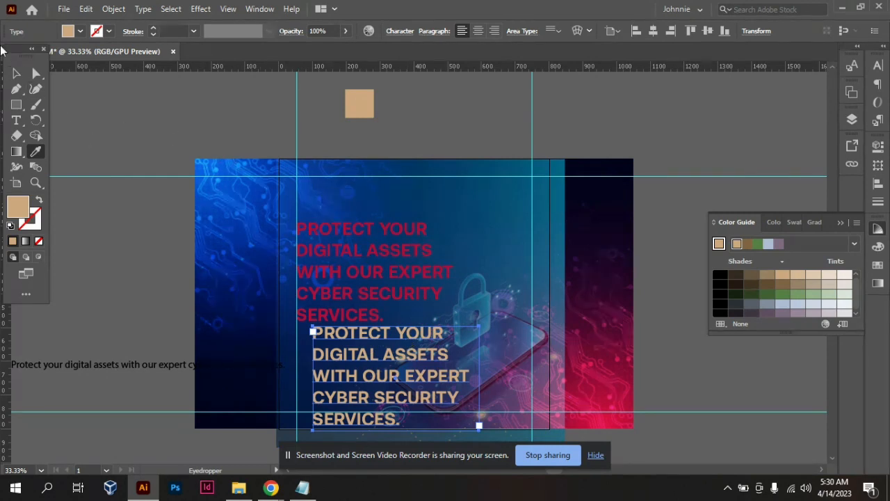
pyautogui.click(23, 78)
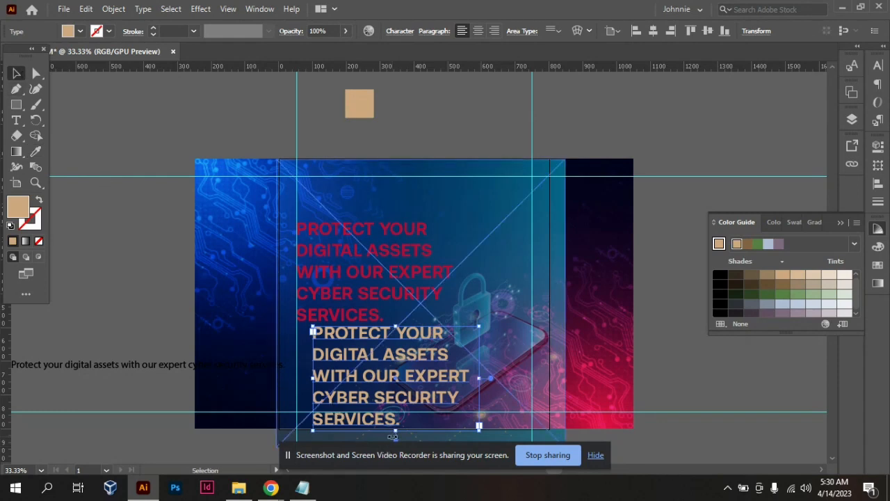
pyautogui.press('Delete')
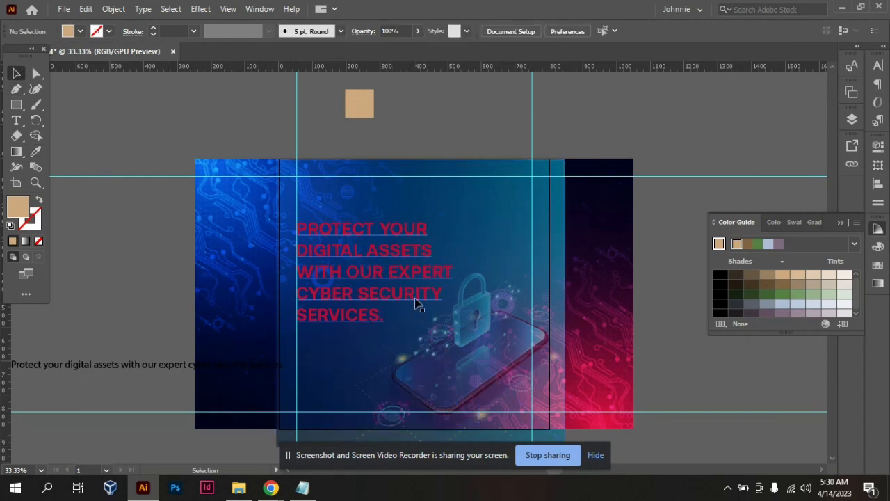
# - Move the black single-line copy of the tagline text farther left and slightly up, away from the artboard
pyautogui.click(416, 305)
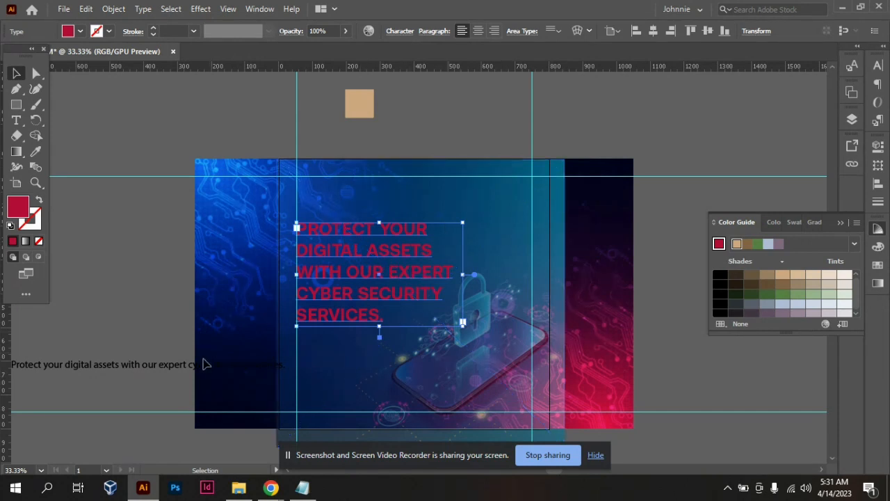
pyautogui.moveTo(187, 363); pyautogui.dragTo(88, 344)
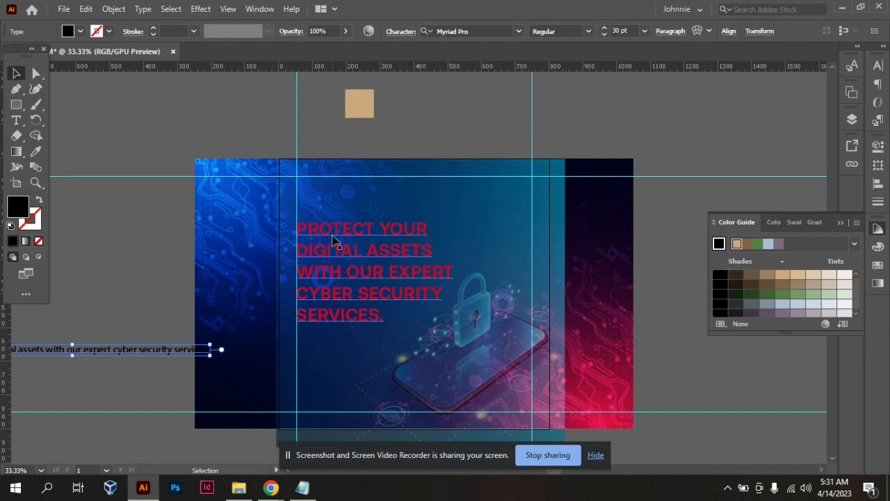
# - Set the five-line tagline's fill to white (ffffff) and deselect it
pyautogui.click(352, 251)
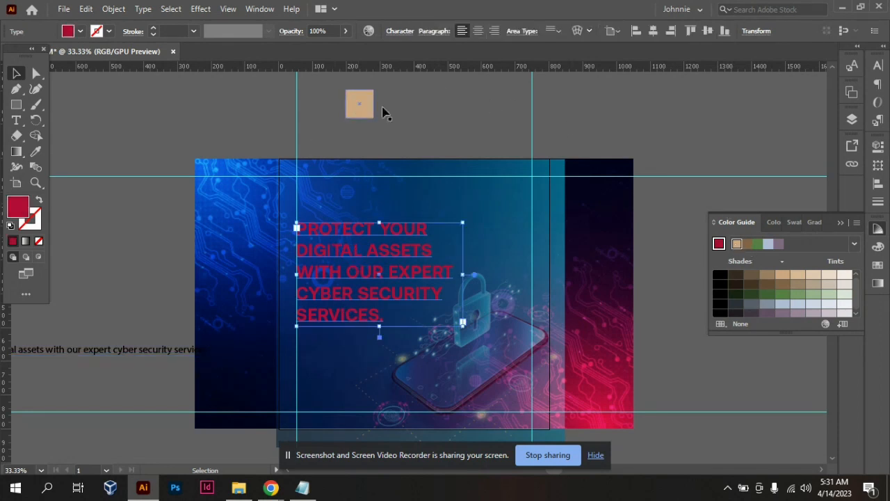
pyautogui.click(878, 247)
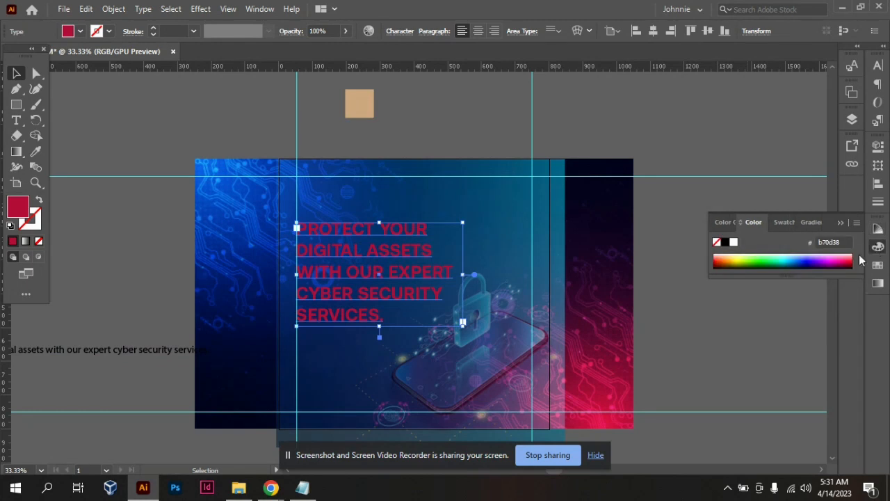
pyautogui.click(733, 242)
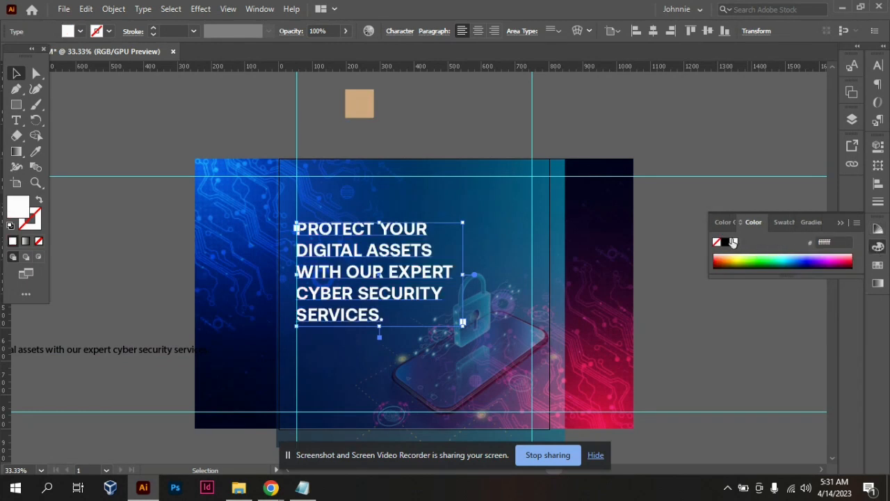
pyautogui.click(449, 100)
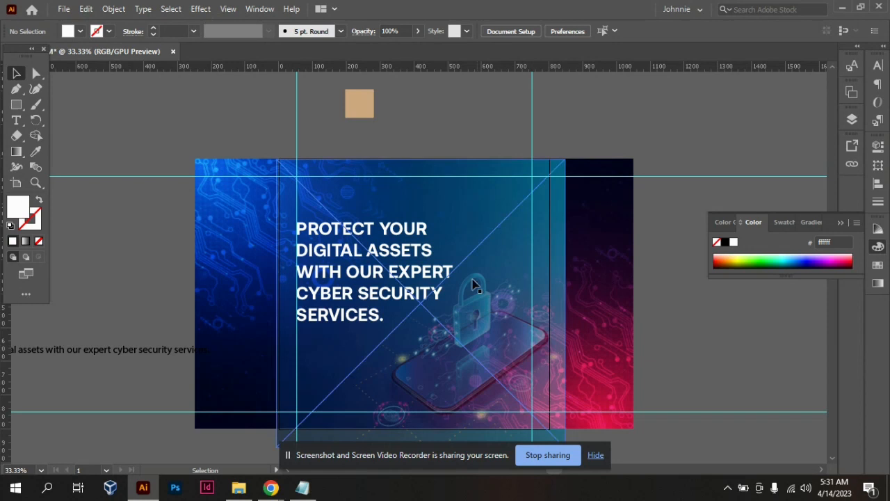
# - Nudge the white tagline slightly down, keeping it aligned with the left vertical guide, and deselect it
pyautogui.click(395, 274)
pyautogui.press('Down')
pyautogui.press('Down')
pyautogui.press('Down')
pyautogui.press('Down')
pyautogui.press('Down')
pyautogui.press('Down')
pyautogui.press('Down')
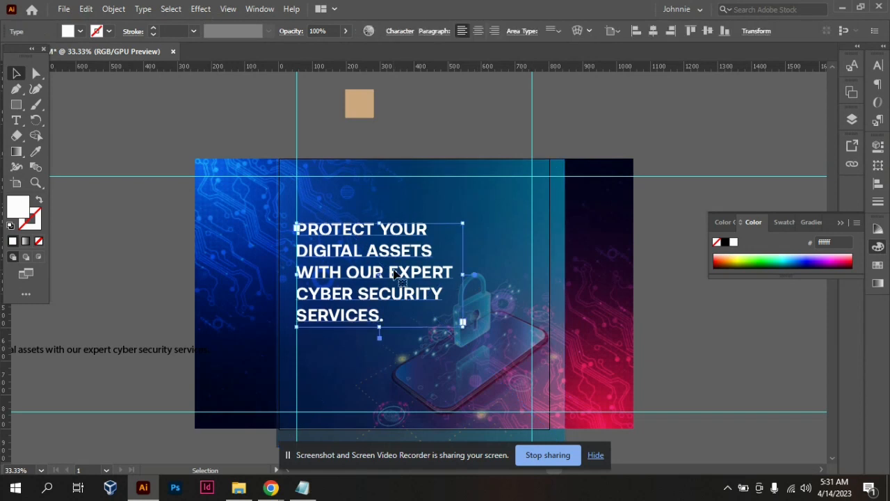
pyautogui.press('Down')
pyautogui.press('Down')
pyautogui.press('Down')
pyautogui.press('Down')
pyautogui.press('Down')
pyautogui.press('Down')
pyautogui.press('Down')
pyautogui.press('Down')
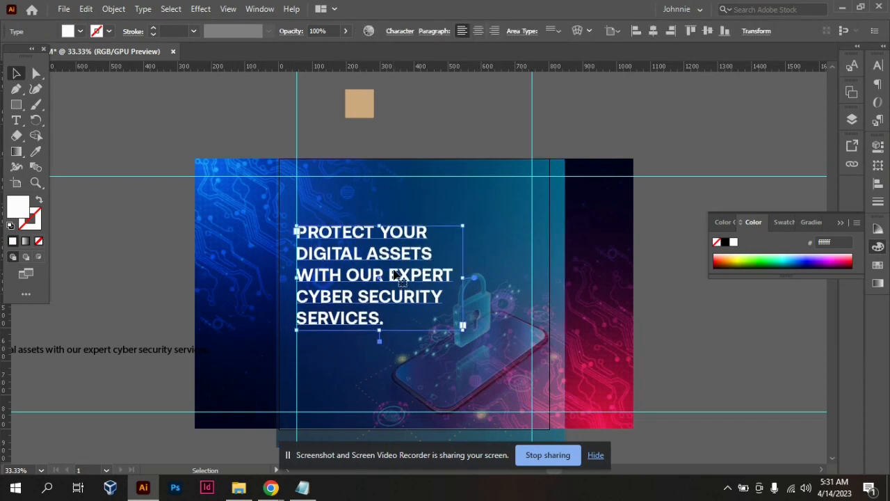
pyautogui.press('Down')
pyautogui.press('Down')
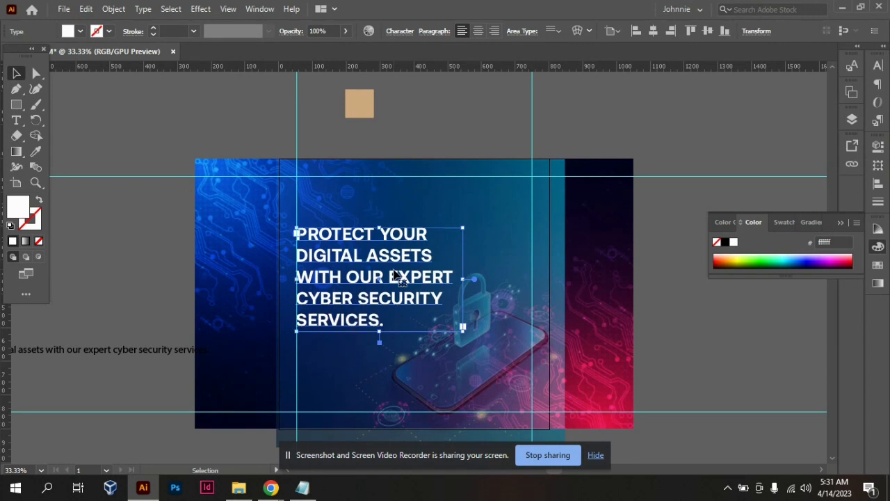
pyautogui.press('Down')
pyautogui.press('Down')
pyautogui.press('Down')
pyautogui.press('Down')
pyautogui.press('Down')
pyautogui.press('Down')
pyautogui.press('Down')
pyautogui.press('Down')
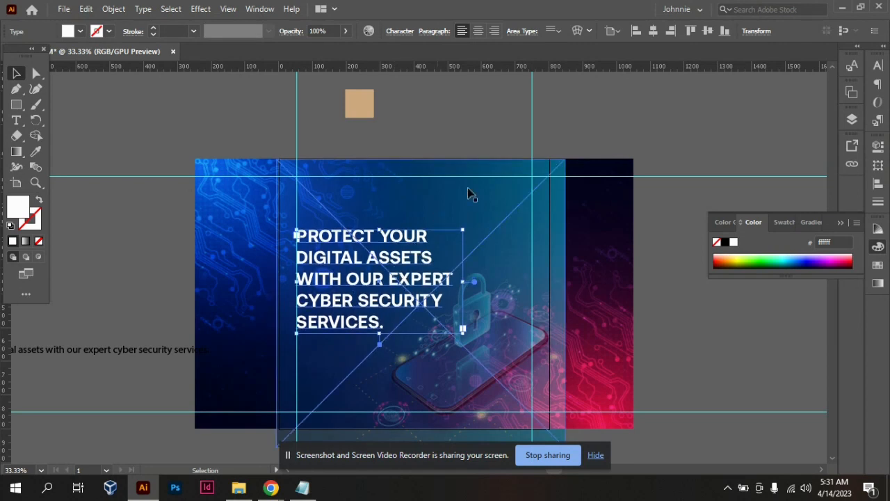
pyautogui.click(639, 158)
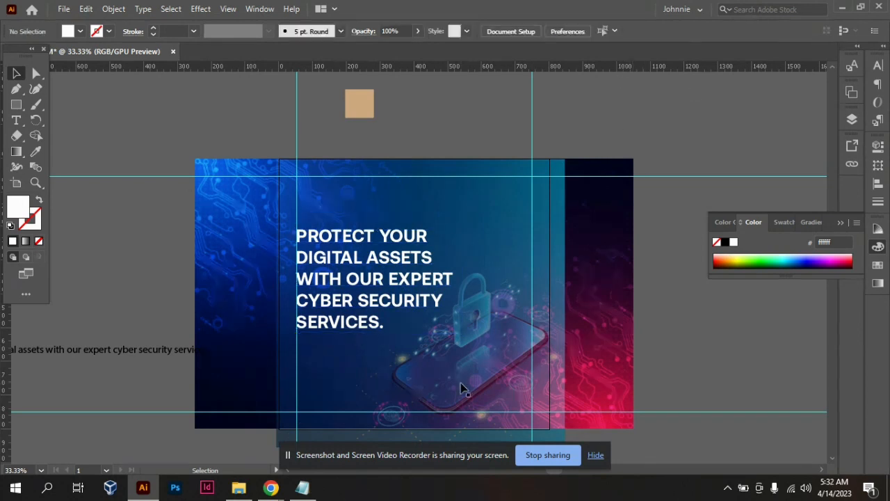
pyautogui.click(462, 388)
pyautogui.hotkey('ctrl', 'shift', 'a')
pyautogui.scroll(-1, 623, 322)
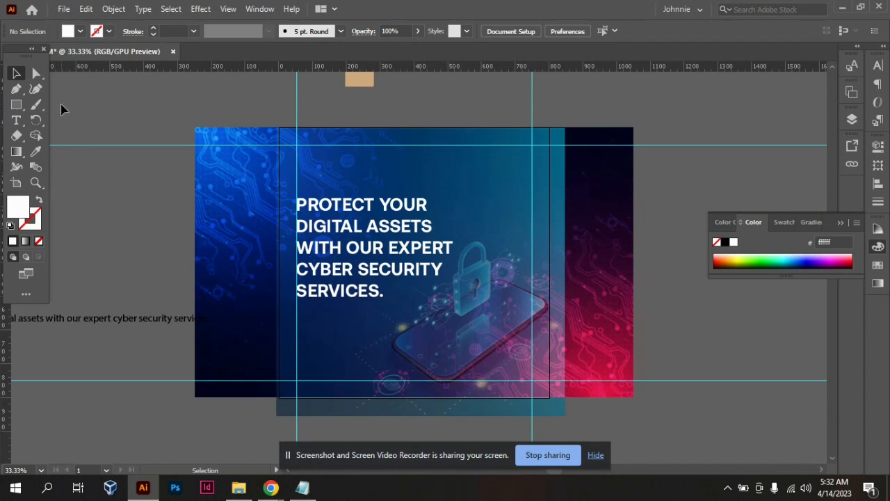
pyautogui.click(16, 121)
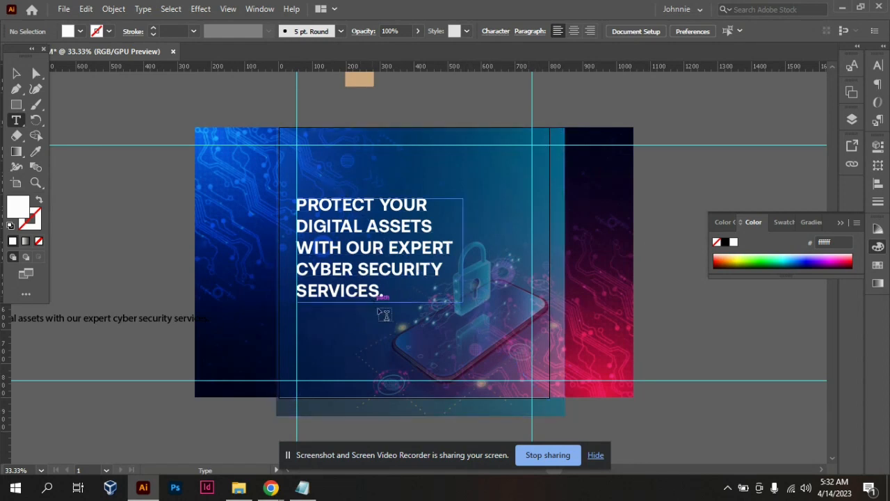
pyautogui.click(668, 340)
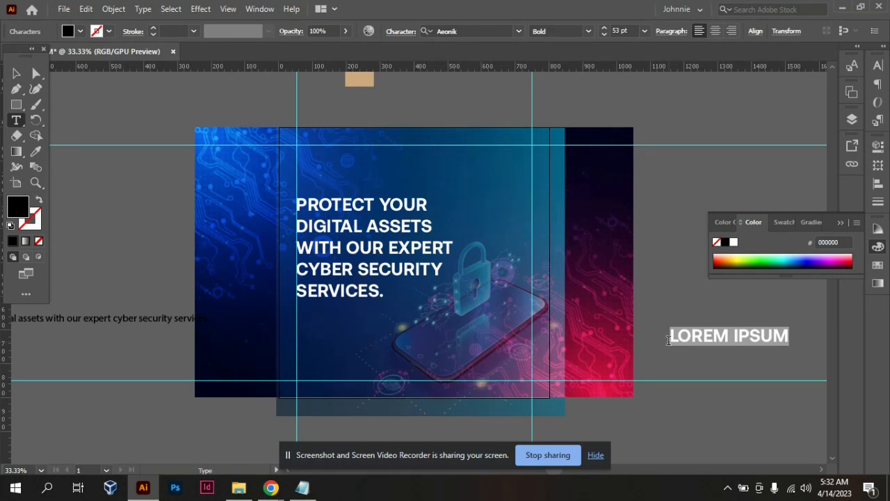
pyautogui.write('CYBER')
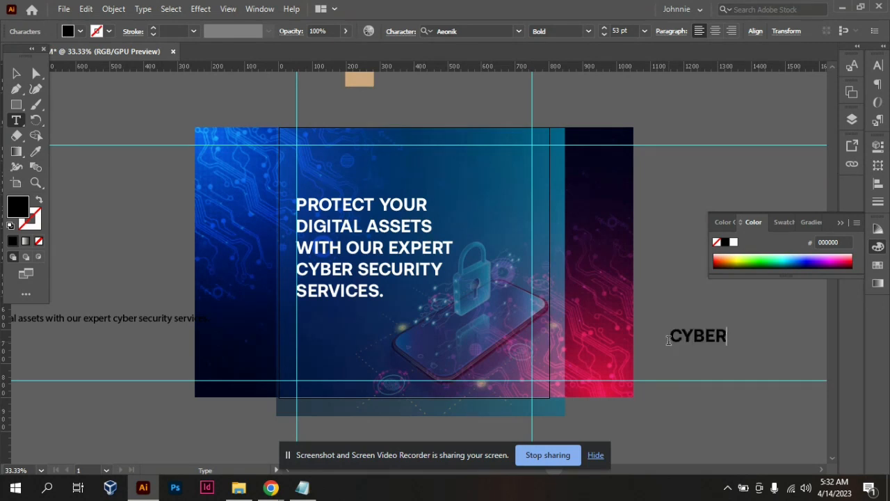
pyautogui.write('TECH.')
pyautogui.hotkey('ctrl', 'a')
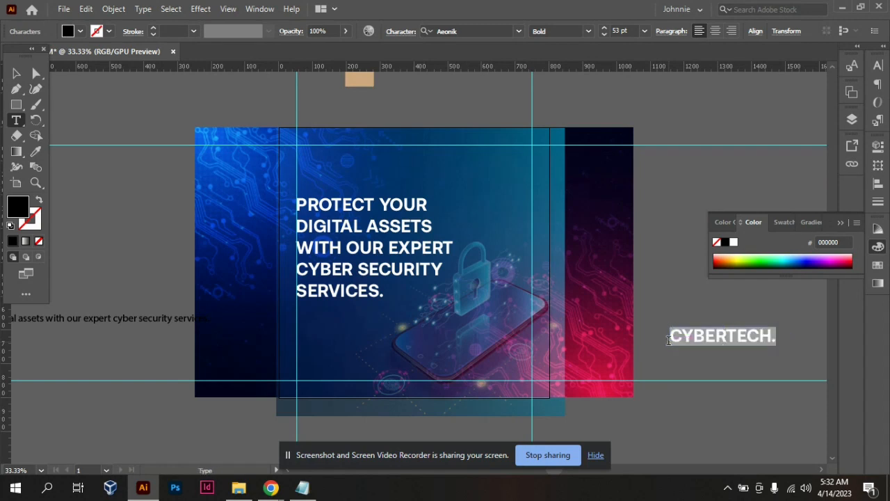
pyautogui.write('WWW.C')
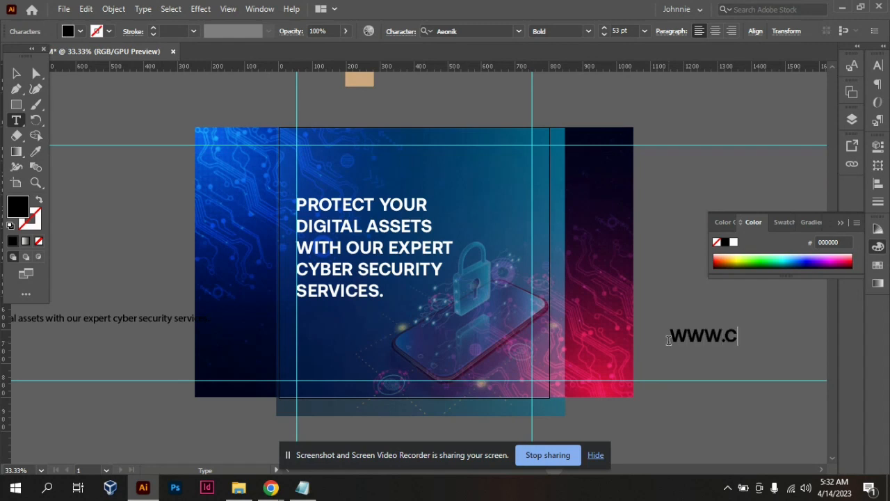
pyautogui.write('YBERTECH')
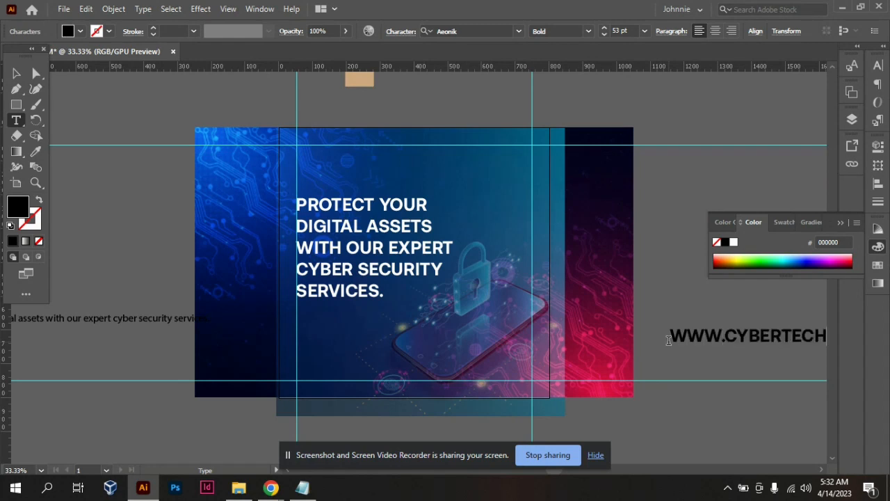
# - Format the web address text as Aeonik Regular at 25 pt and turn off its all-caps setting
pyautogui.hotkey('ctrl', 'a')
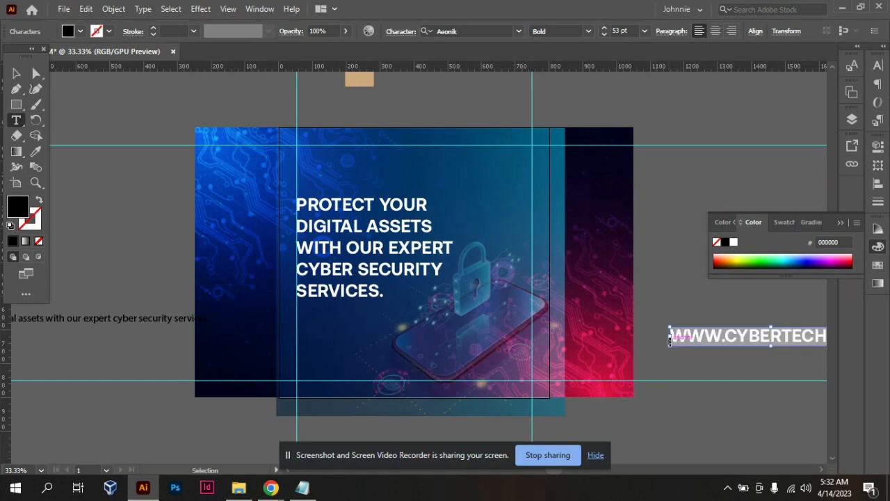
pyautogui.click(878, 65)
pyautogui.click(759, 99)
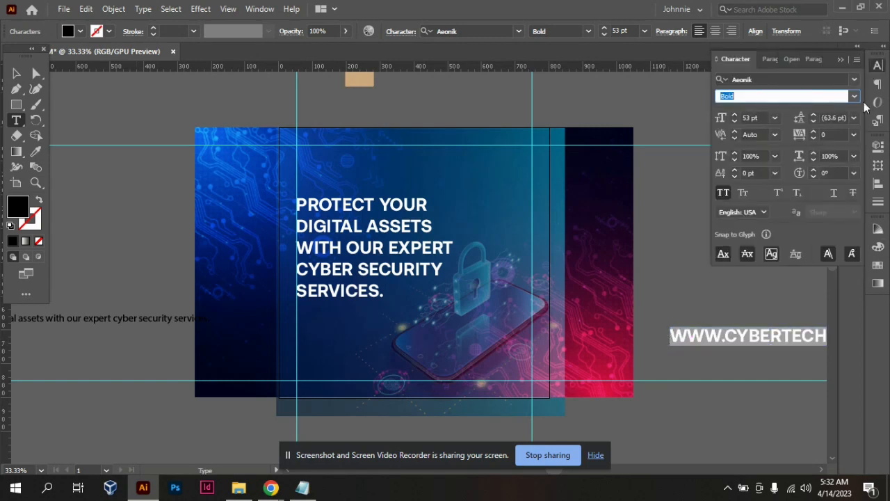
pyautogui.click(851, 97)
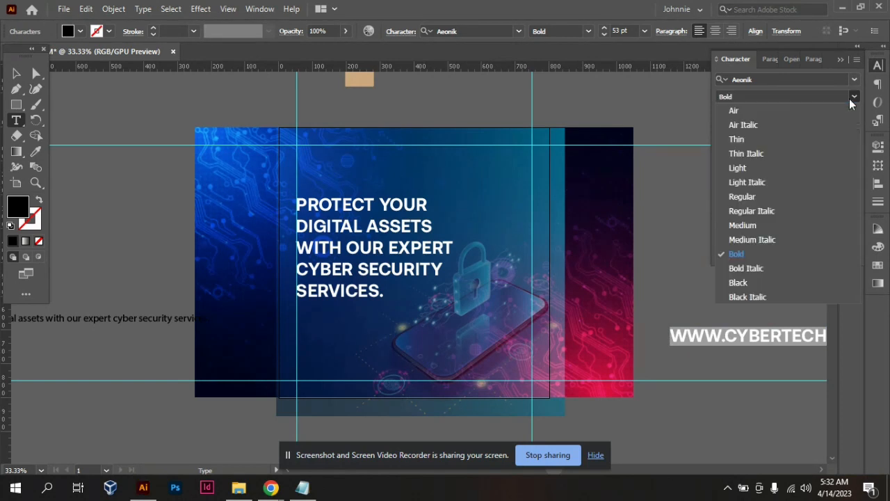
pyautogui.click(743, 198)
pyautogui.click(745, 117)
pyautogui.write('25')
pyautogui.press('Return')
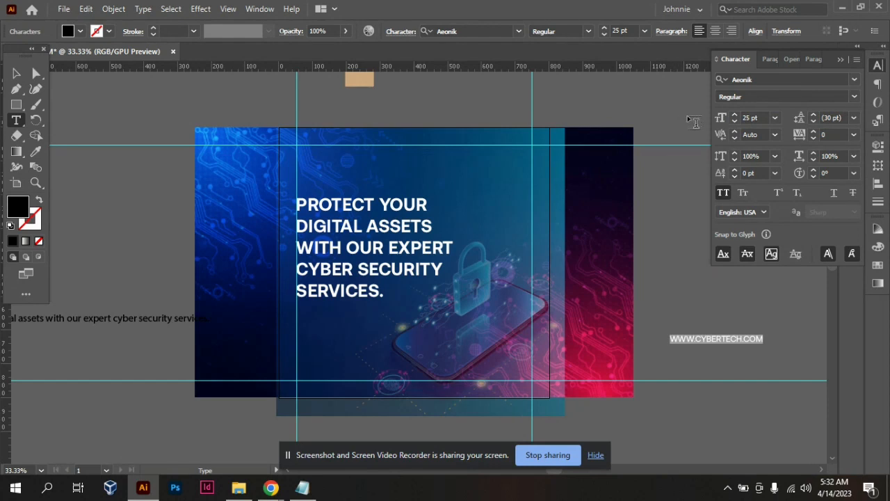
pyautogui.click(724, 194)
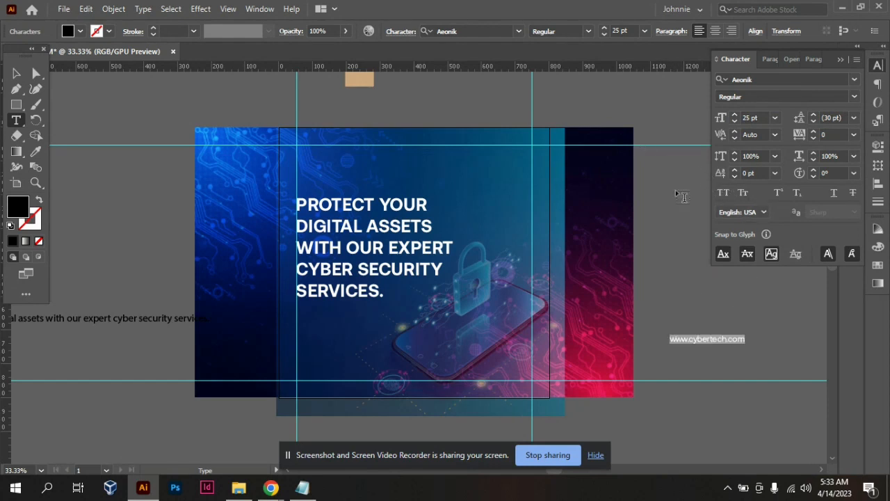
# - Move the web address onto the artboard below the tagline, aligned with the left vertical guide, and deselect it
pyautogui.click(338, 214)
pyautogui.hotkey('ctrl', 'a')
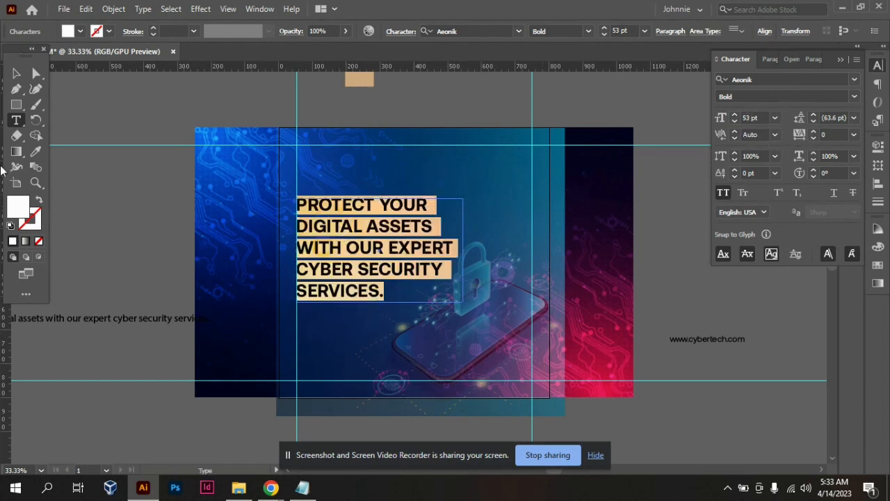
pyautogui.click(12, 74)
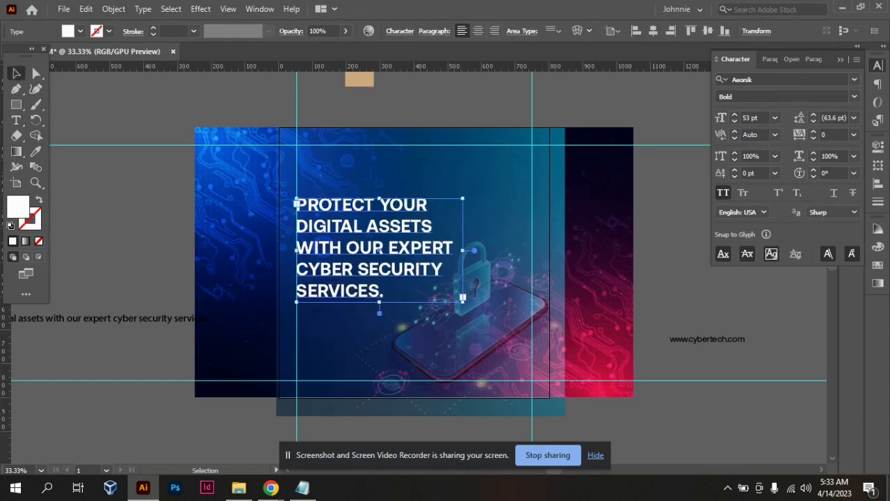
pyautogui.click(713, 341)
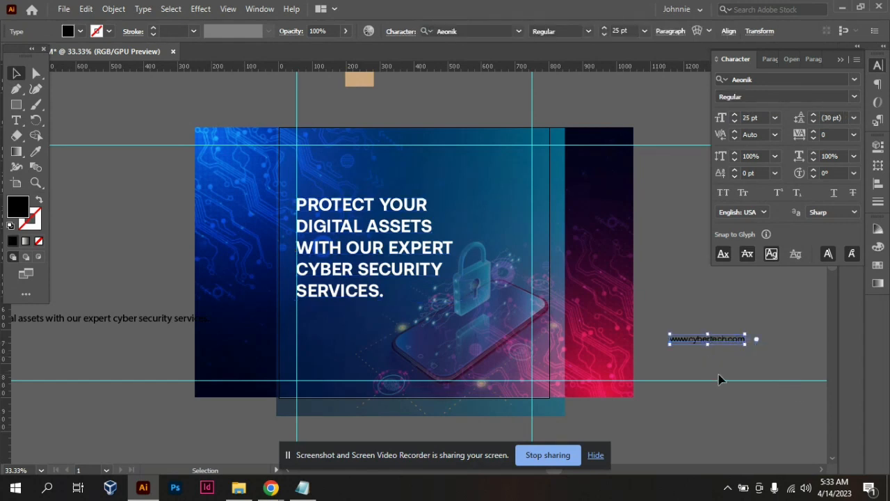
pyautogui.moveTo(734, 340); pyautogui.dragTo(356, 360)
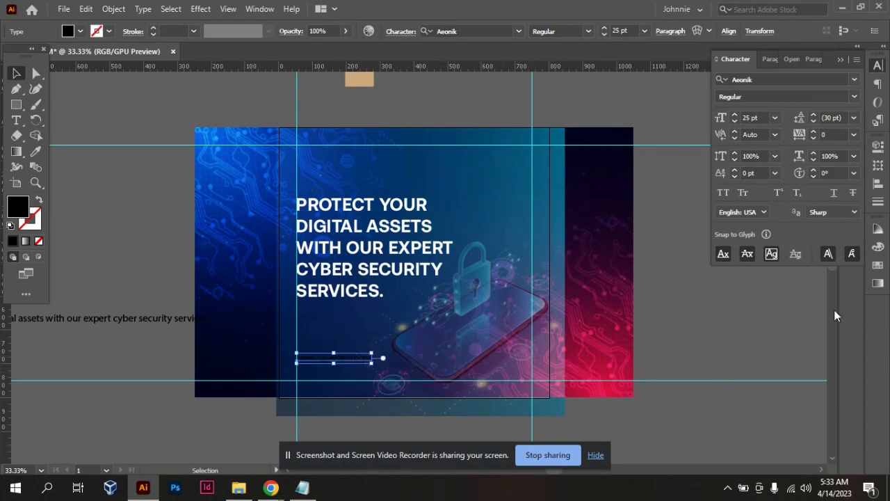
pyautogui.click(737, 320)
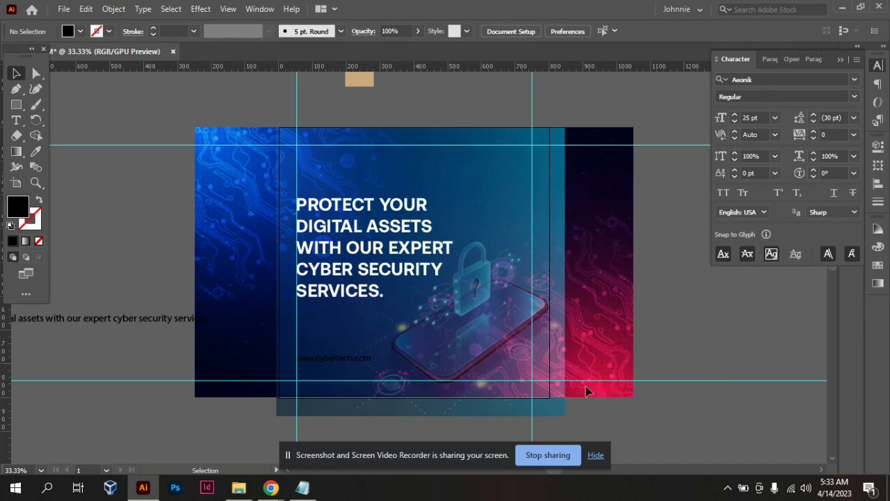
# - Try a yellow-green fill (bfd400) on the web address and deselect it
pyautogui.click(352, 363)
pyautogui.click(877, 250)
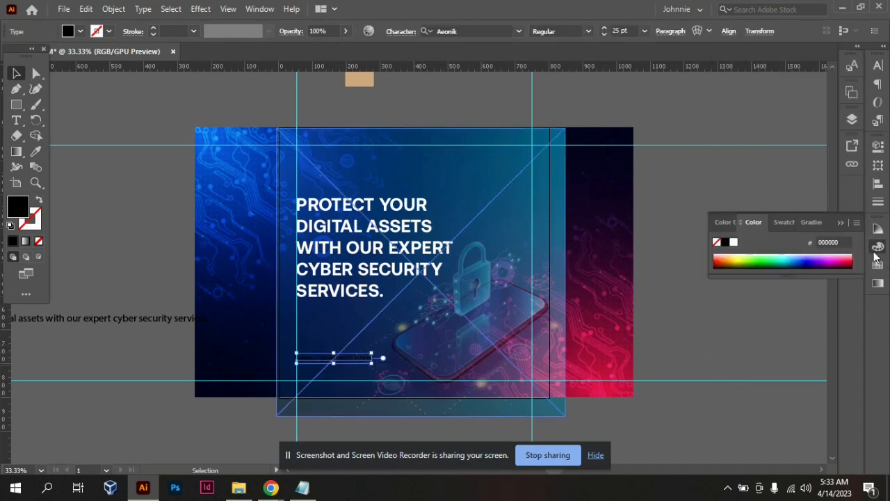
pyautogui.click(748, 259)
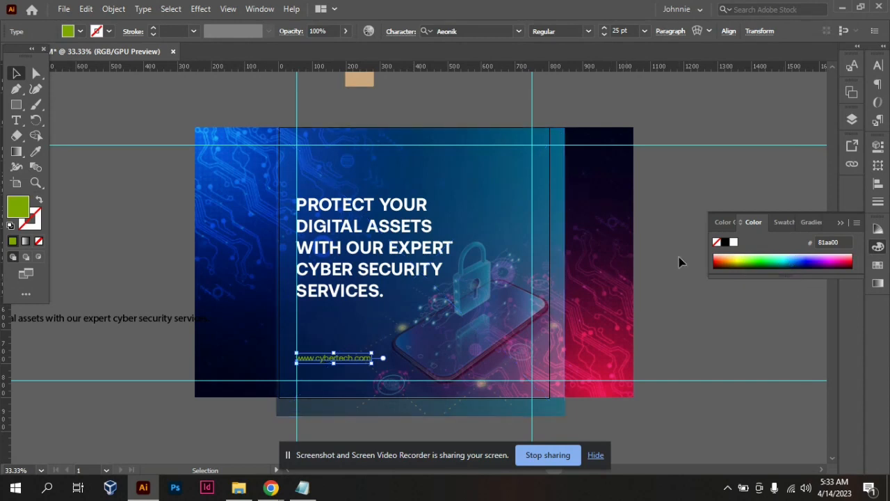
pyautogui.click(741, 258)
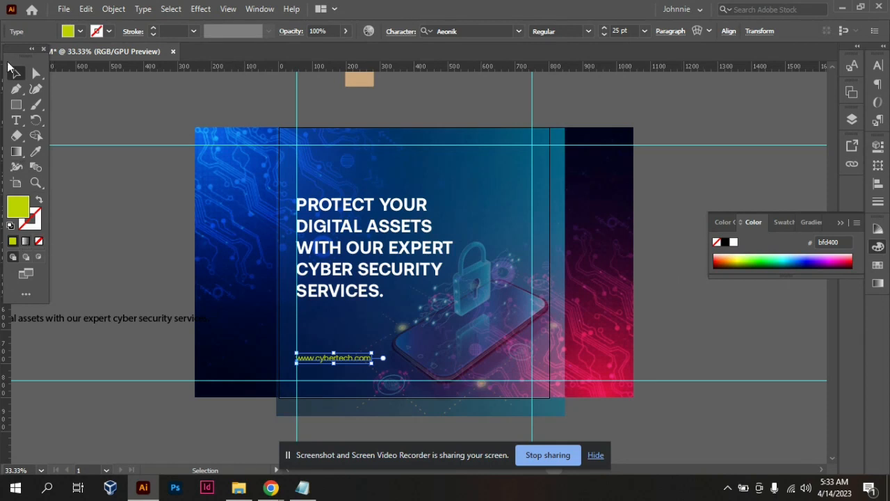
pyautogui.click(812, 424)
# - Nudge the white five-line tagline slightly down, closer to the web address, and deselect it
pyautogui.click(411, 269)
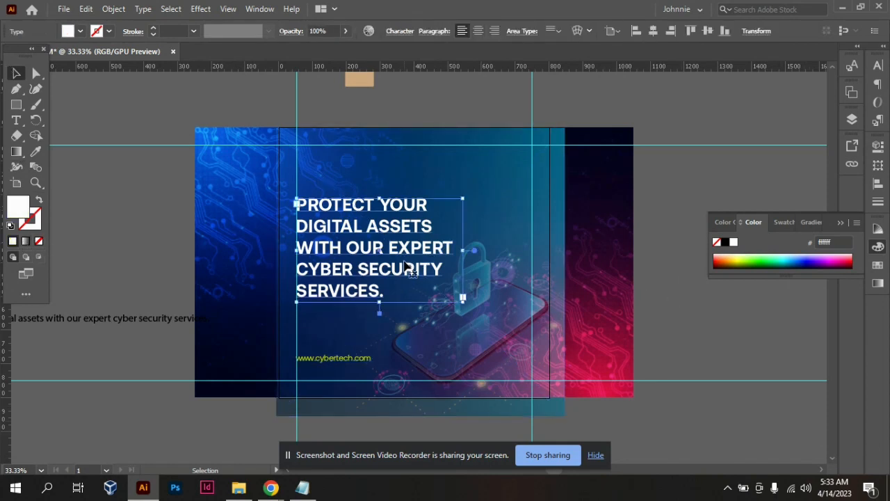
pyautogui.press('Down')
pyautogui.press('Down')
pyautogui.press('Down')
pyautogui.press('Down')
pyautogui.press('Down')
pyautogui.press('Down')
pyautogui.press('Down')
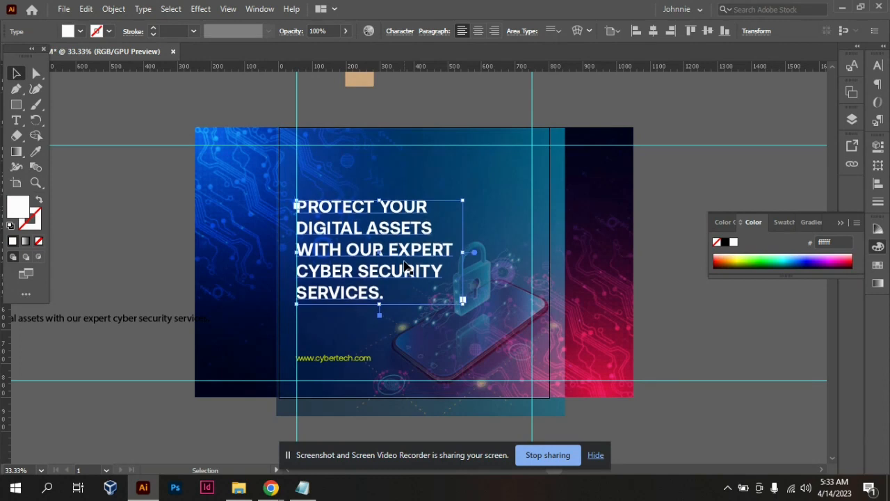
pyautogui.press('Down')
pyautogui.press('Down')
pyautogui.press('Down')
pyautogui.press('Down')
pyautogui.press('Down')
pyautogui.press('Down')
pyautogui.press('Down')
pyautogui.press('Down')
pyautogui.press('Down')
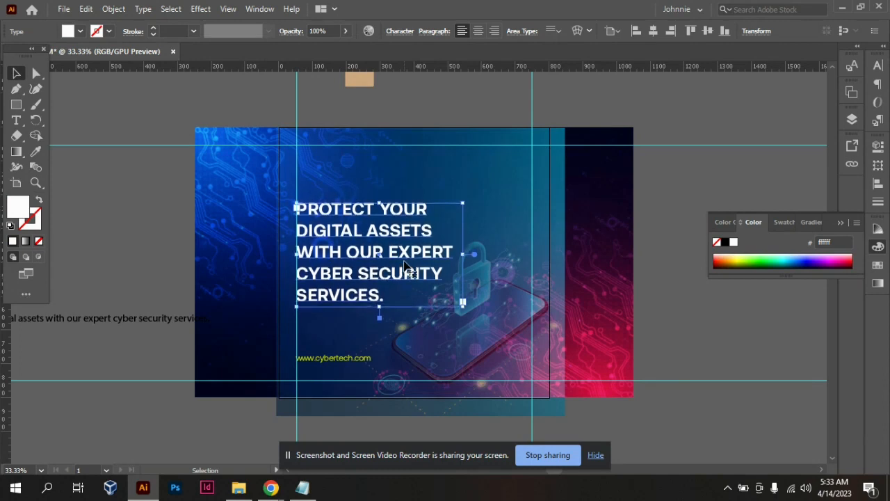
pyautogui.press('Down')
pyautogui.press('Down')
pyautogui.press('Down')
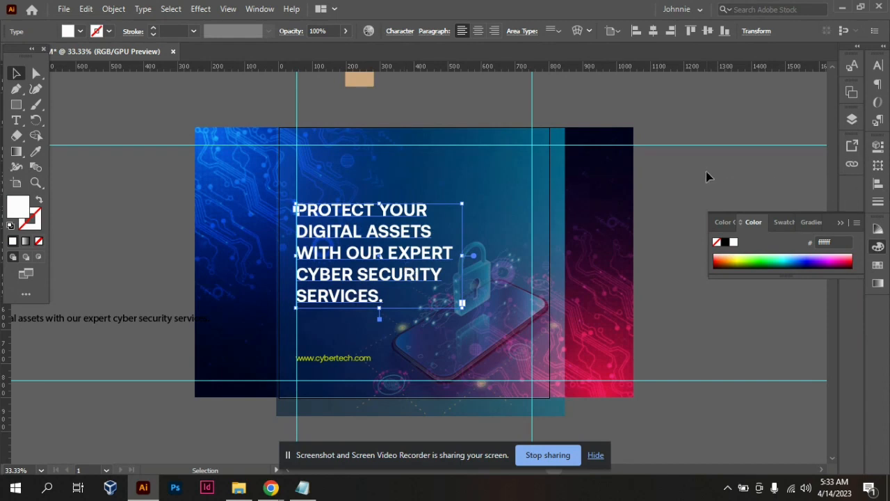
pyautogui.click(457, 310)
# - Try a white fill on the web address, then undo the colour change
pyautogui.click(314, 356)
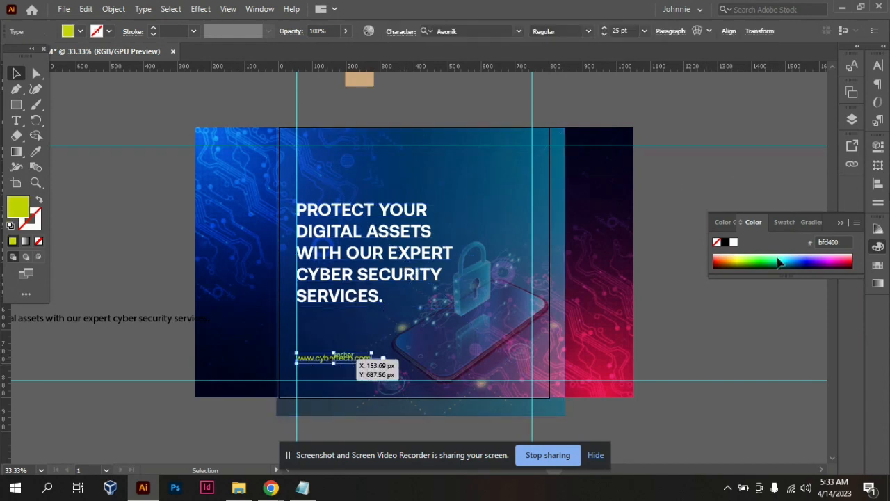
pyautogui.click(734, 242)
pyautogui.click(679, 320)
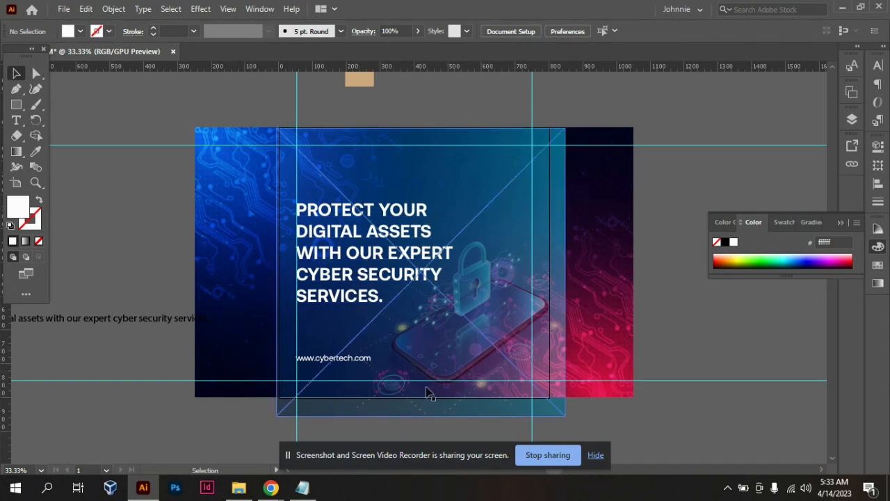
pyautogui.hotkey('ctrl', 'z')
pyautogui.hotkey('ctrl', 'z')
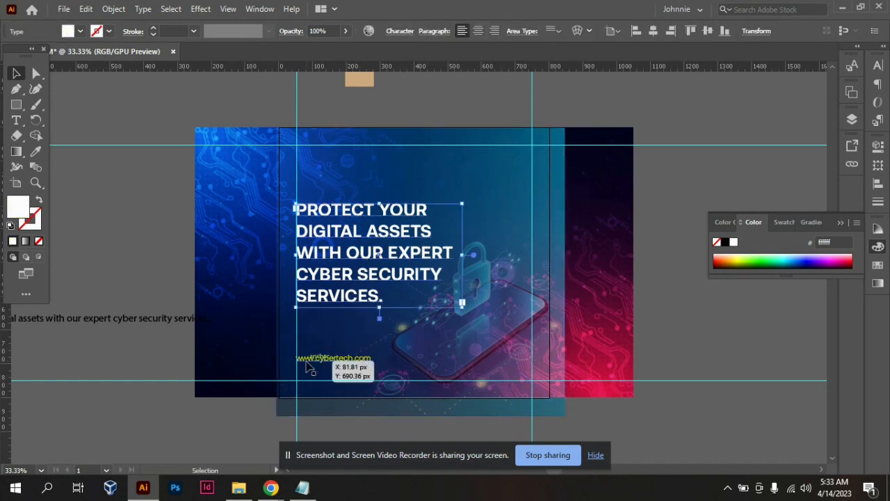
# - Copy the web address's fill hex code and set its fill to white
pyautogui.click(326, 361)
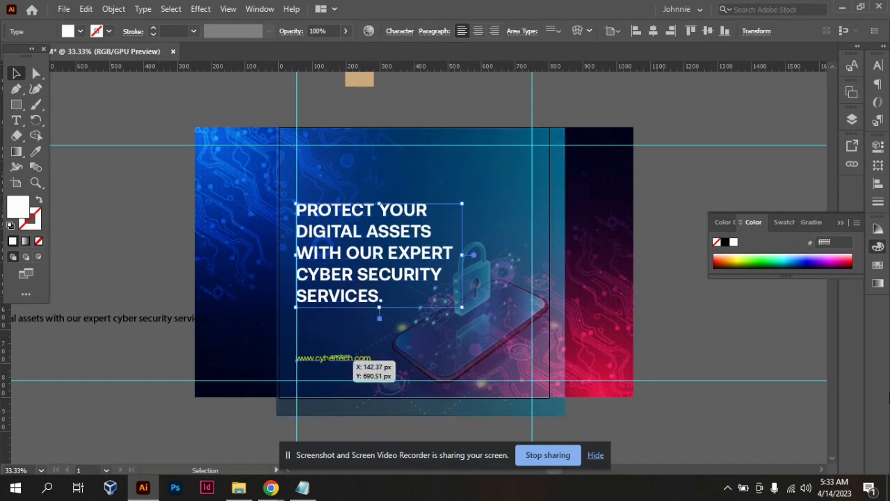
pyautogui.click(842, 242)
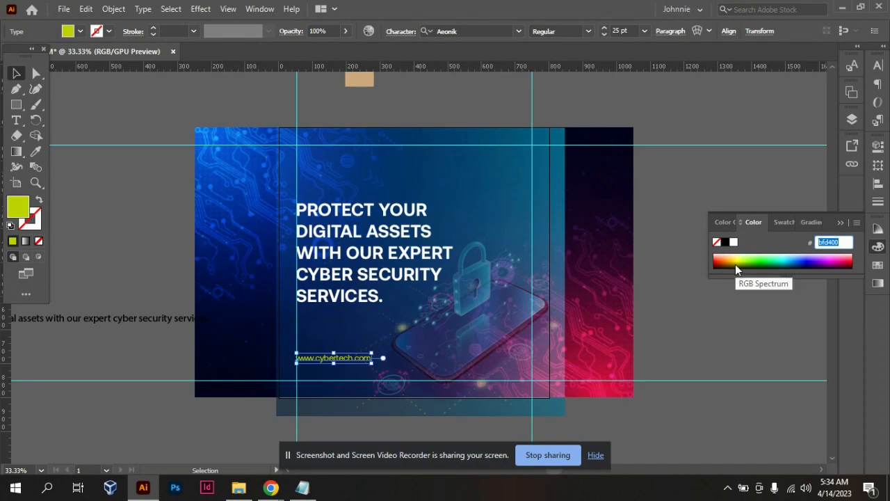
pyautogui.click(732, 244)
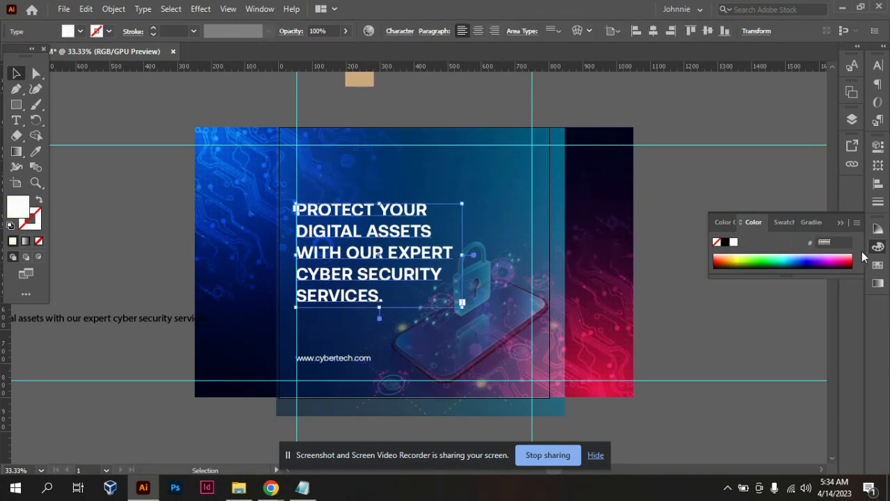
# - Try the yellow-green fill bfd400 on the five-line tagline, then set it back to white (ffffff) and deselect it
pyautogui.click(825, 243)
pyautogui.write('bfd400')
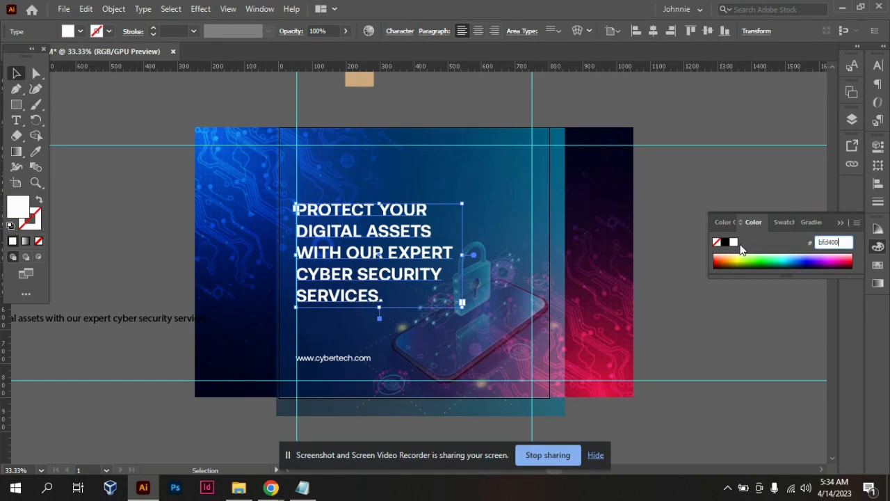
pyautogui.press('Return')
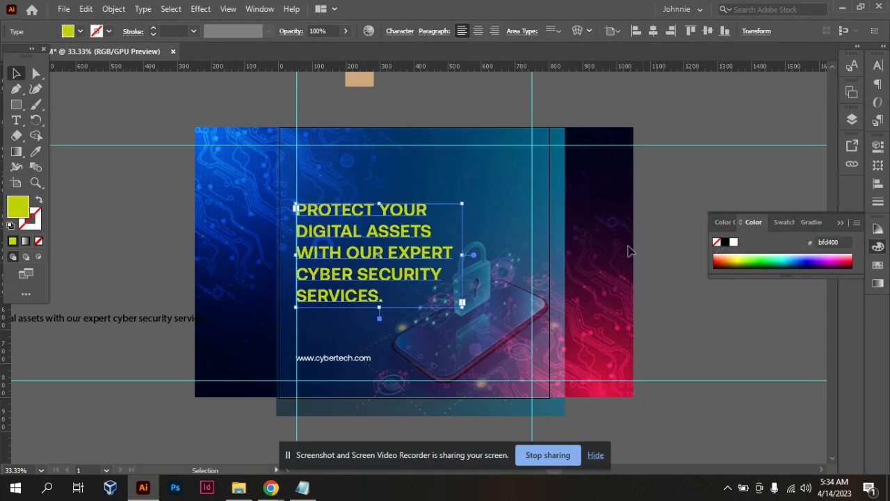
pyautogui.click(691, 205)
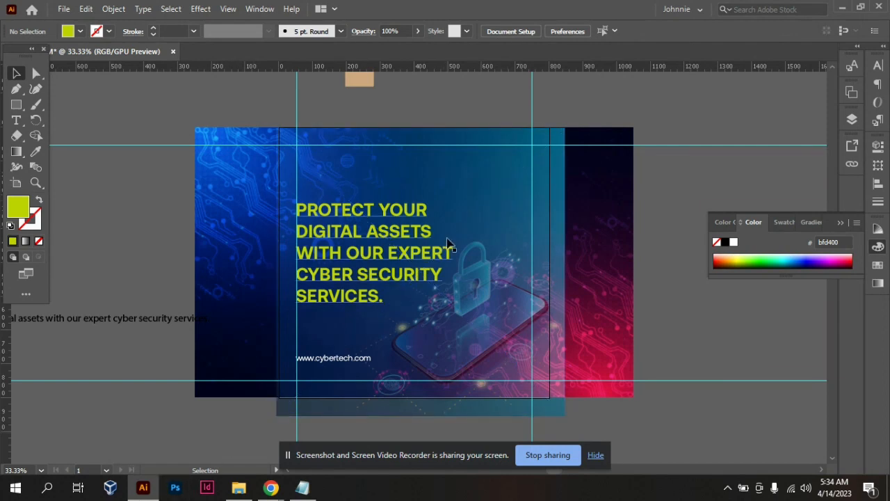
pyautogui.click(359, 268)
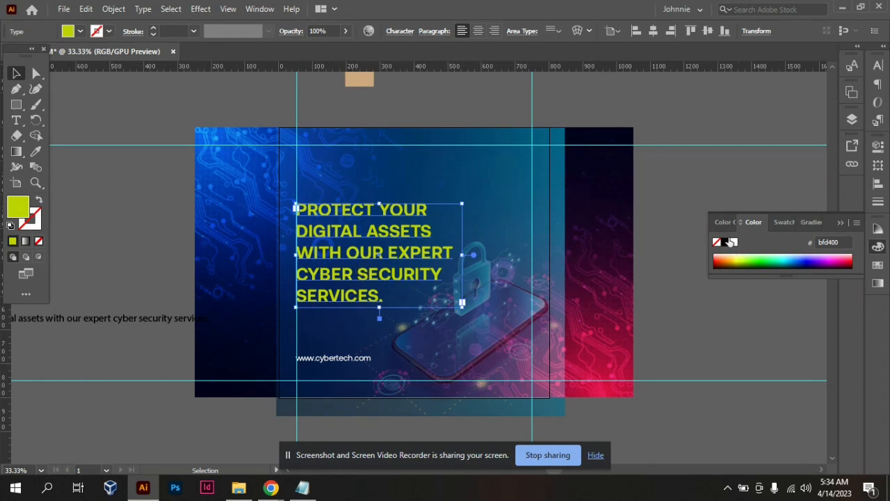
pyautogui.click(733, 242)
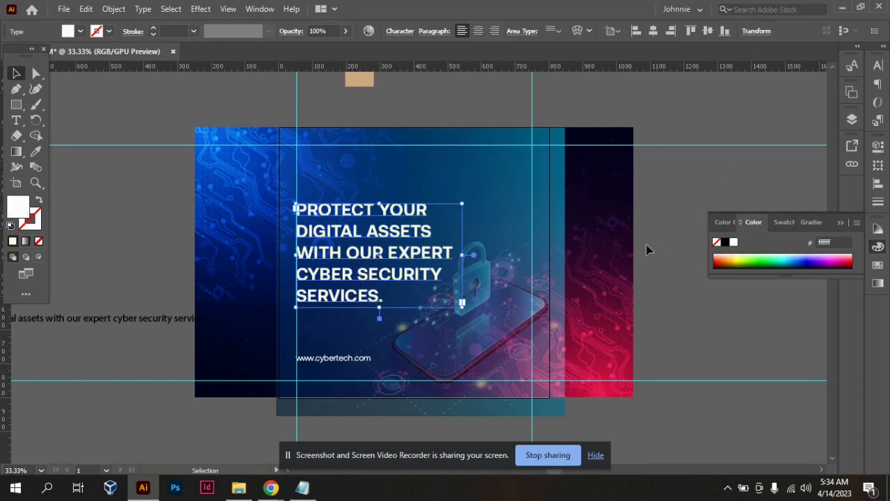
pyautogui.click(666, 214)
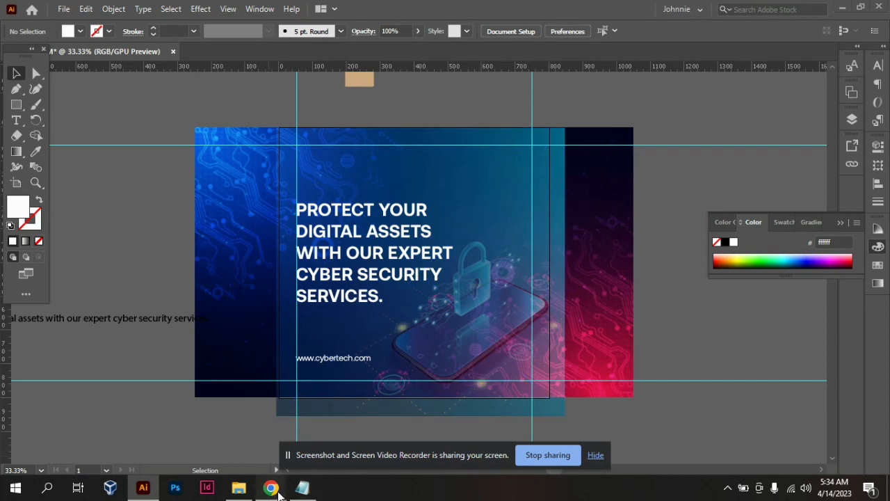
# - Switch to Chrome and search Flaticon for cyber security icons
pyautogui.moveTo(273, 489)
pyautogui.click(232, 416)
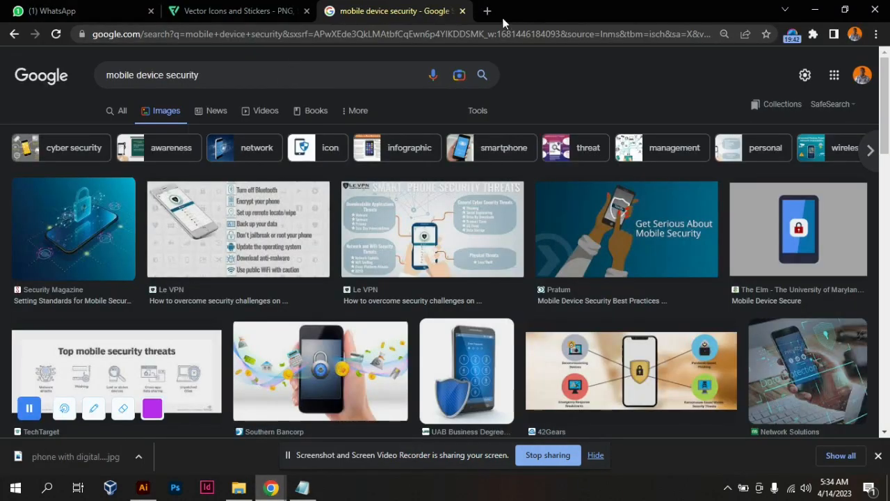
pyautogui.click(282, 11)
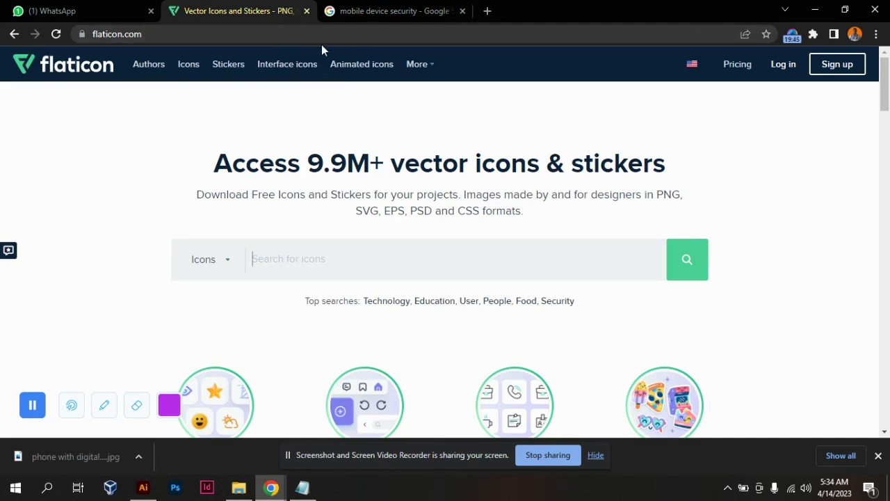
pyautogui.click(249, 34)
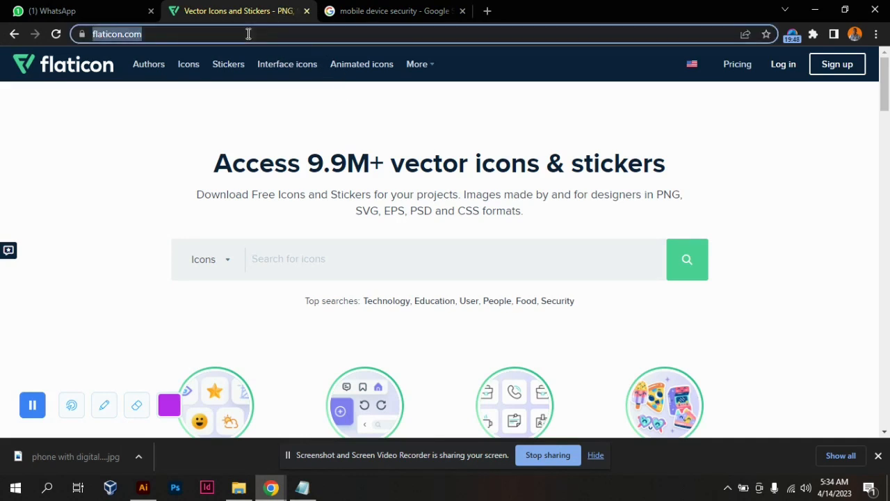
pyautogui.scroll(-4, 417, 139)
pyautogui.scroll(4, 426, 162)
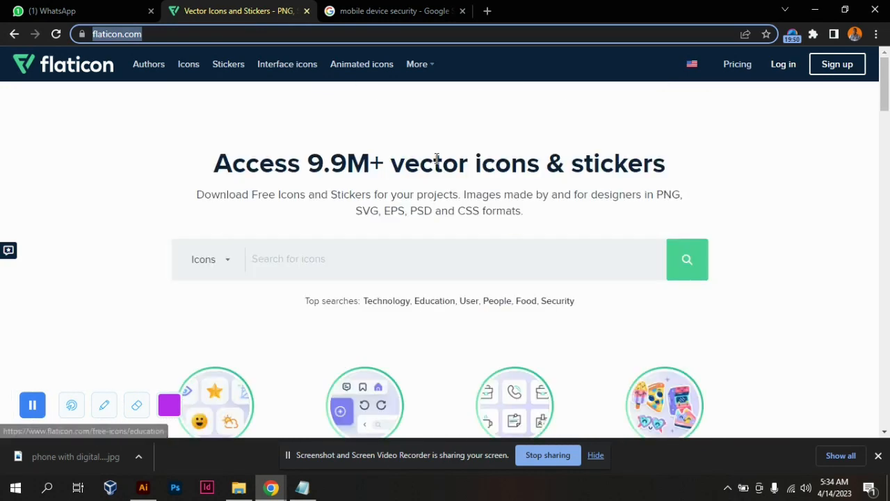
pyautogui.click(470, 270)
pyautogui.write('Cyber')
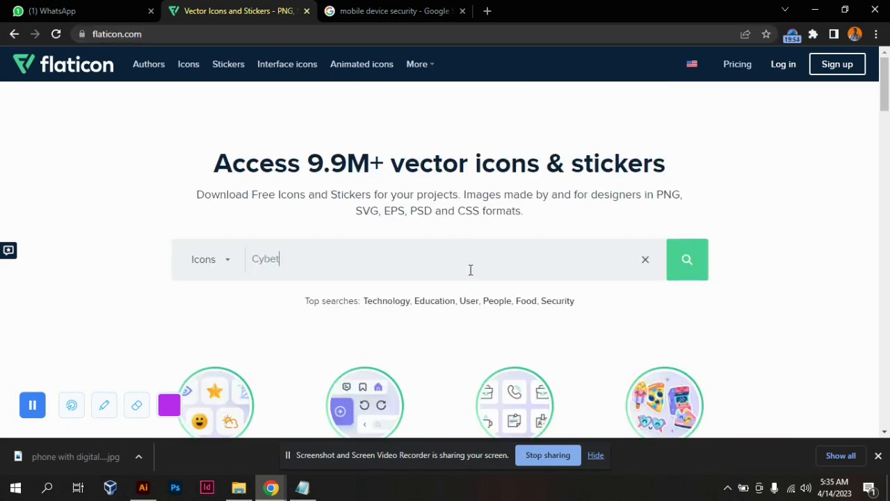
pyautogui.write(' security')
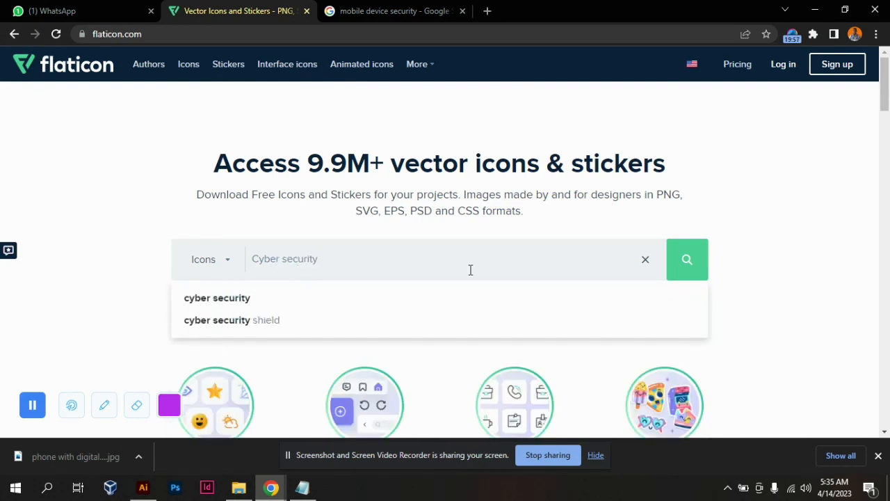
pyautogui.press('Return')
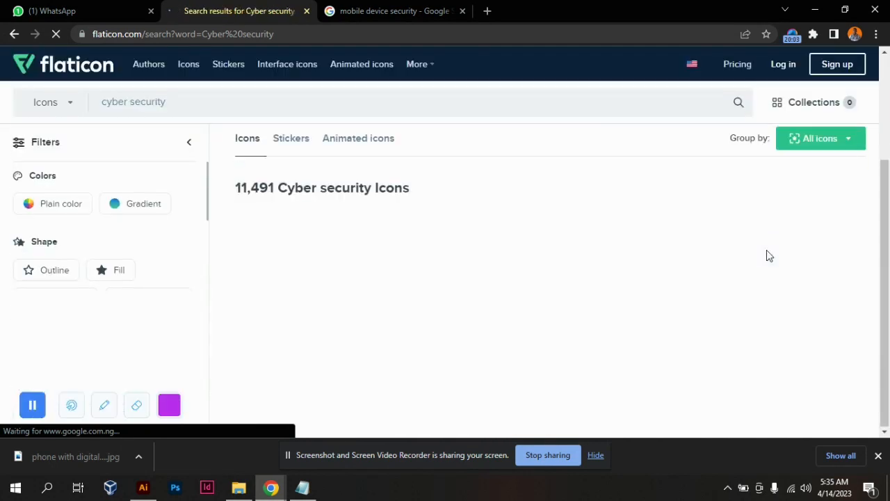
# - Download the black gear icon with the shield and padlock as a free PNG from the Flaticon results
pyautogui.scroll(-3, 730, 283)
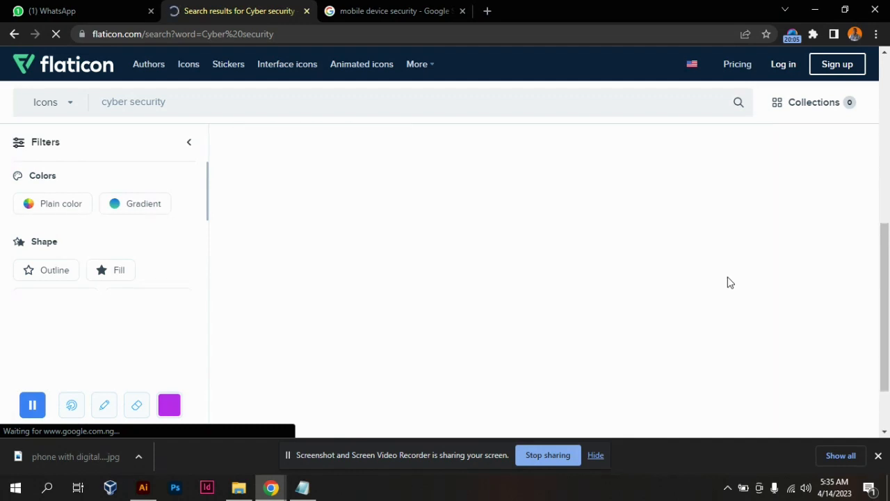
pyautogui.scroll(5, 730, 282)
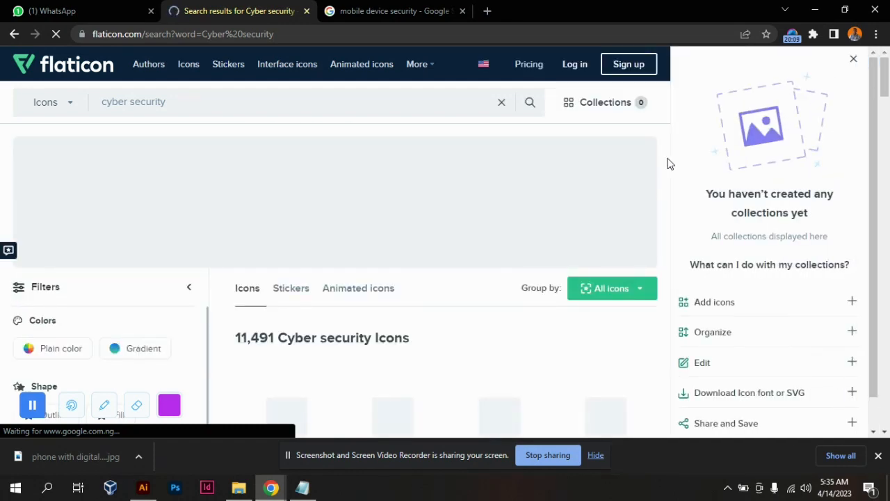
pyautogui.scroll(-3, 559, 255)
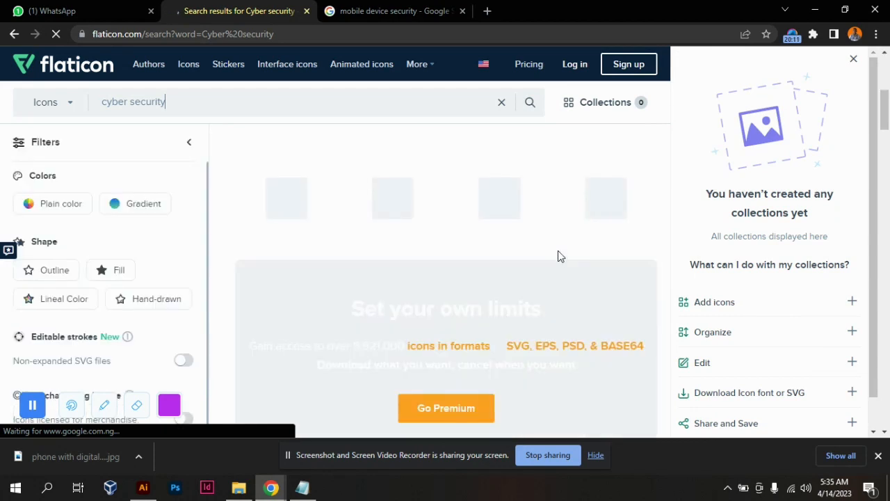
pyautogui.scroll(-5, 560, 255)
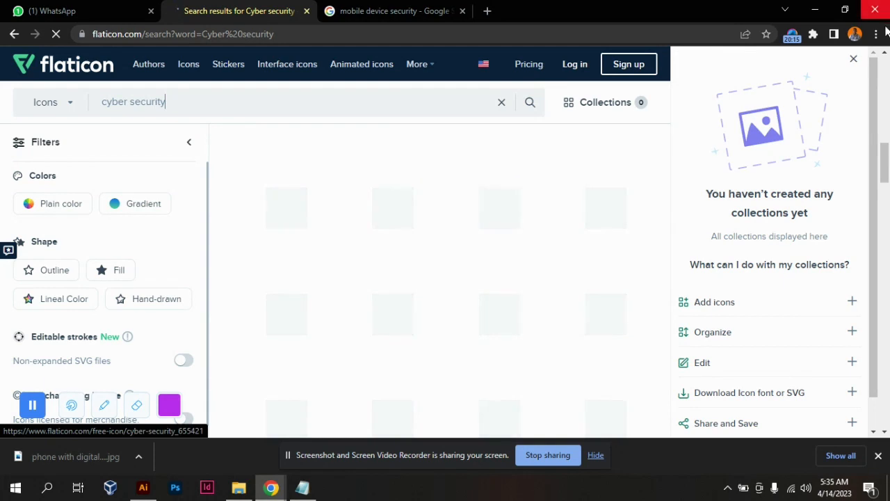
pyautogui.click(854, 61)
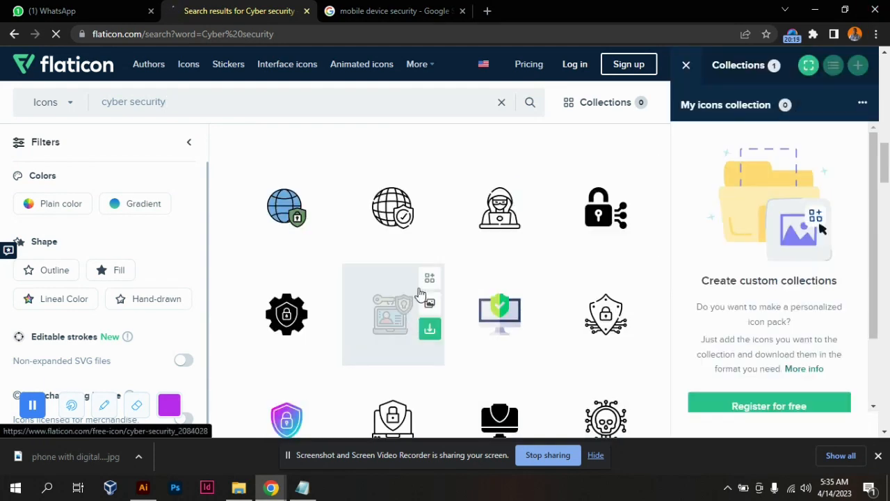
pyautogui.scroll(-3, 420, 295)
pyautogui.scroll(1, 317, 250)
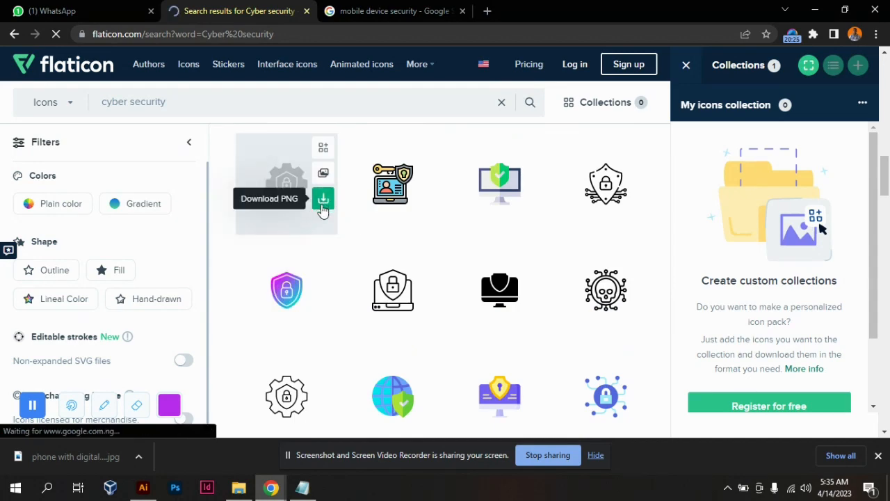
pyautogui.click(323, 200)
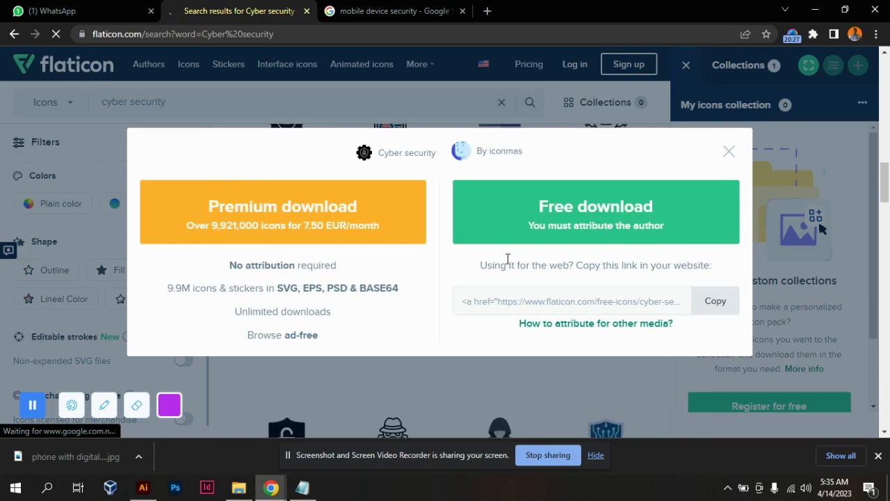
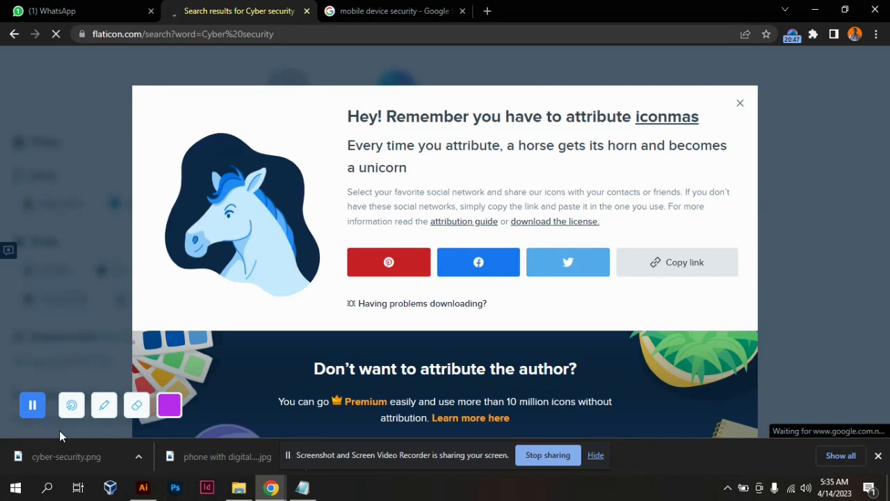
# - Place the downloaded cyber-security.png in the Illustrator document and move it onto the empty pasteboard above and left of the artboard
pyautogui.moveTo(49, 454); pyautogui.dragTo(125, 198)
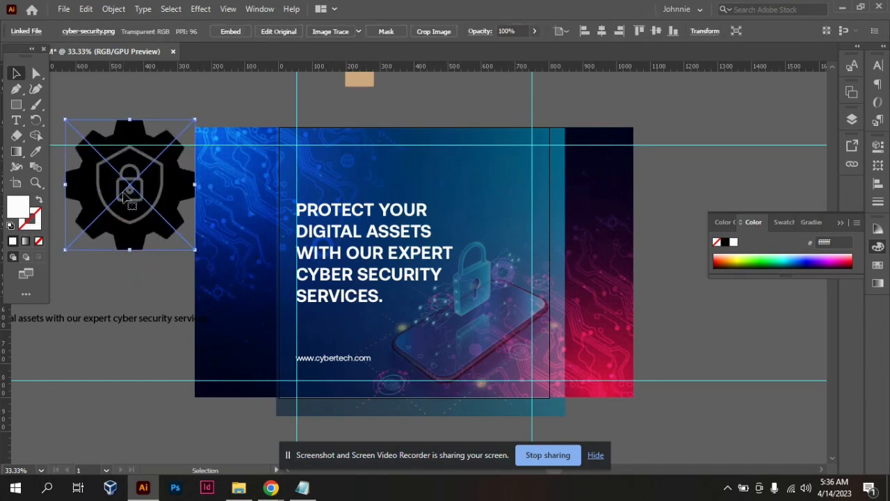
pyautogui.scroll(4, 124, 195)
pyautogui.moveTo(124, 228); pyautogui.dragTo(133, 146)
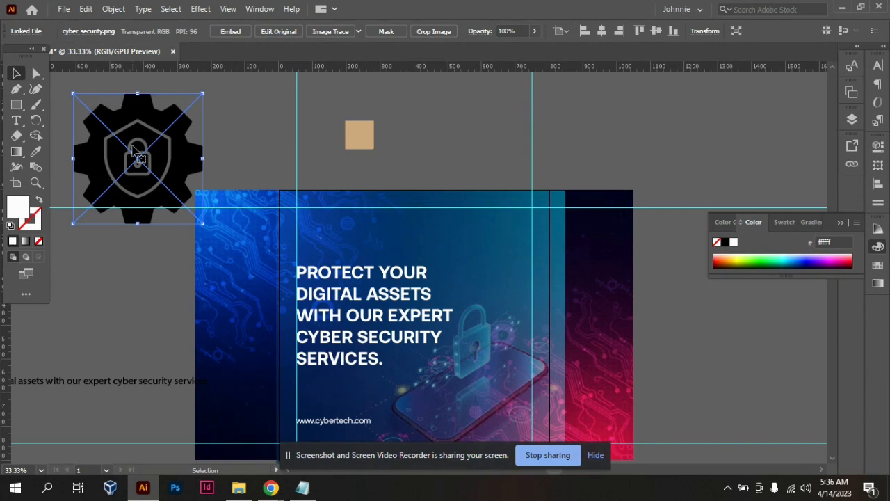
# - Image Trace the gear icon, expand the tracing into paths, then ungroup and deselect them
pyautogui.click(321, 33)
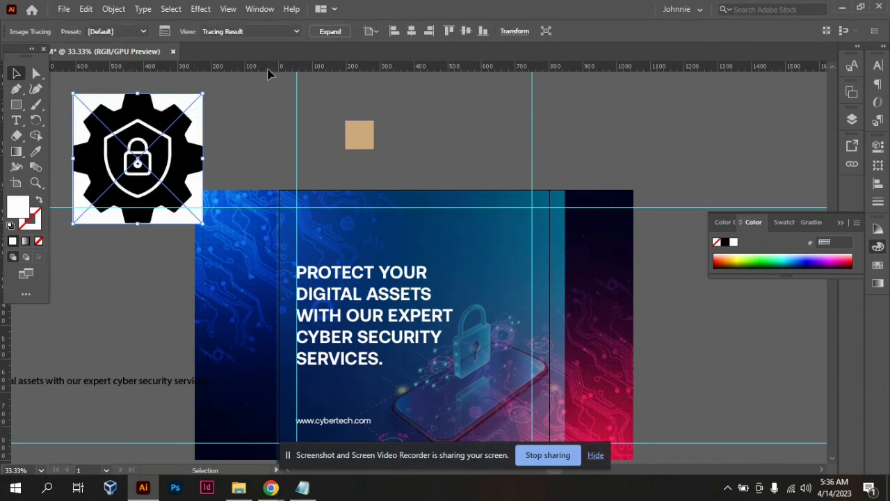
pyautogui.click(325, 32)
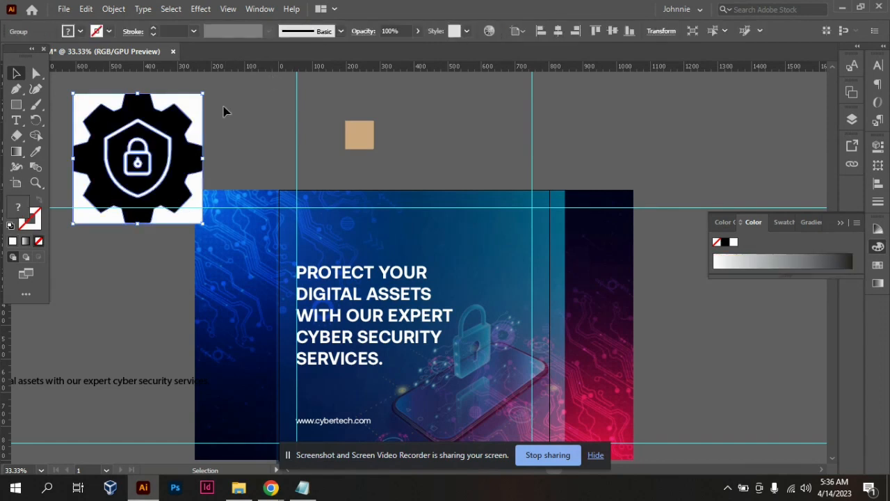
pyautogui.rightClick(160, 122)
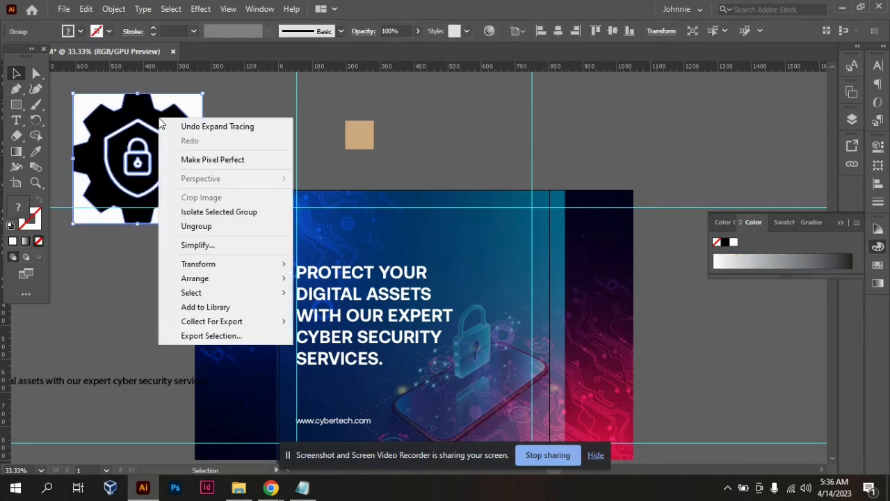
pyautogui.click(209, 227)
pyautogui.click(219, 131)
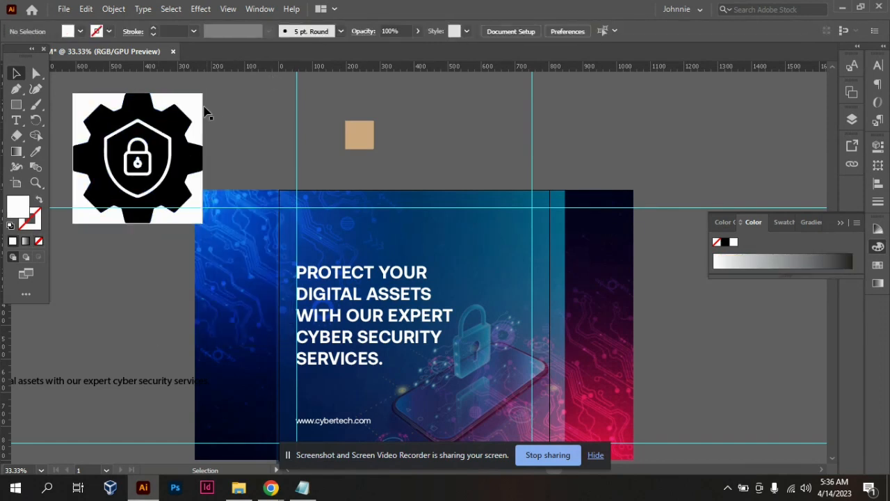
# - Delete the white background piece at the traced icon's upper-right corner and the white shield outline
pyautogui.click(197, 111)
pyautogui.press('Delete')
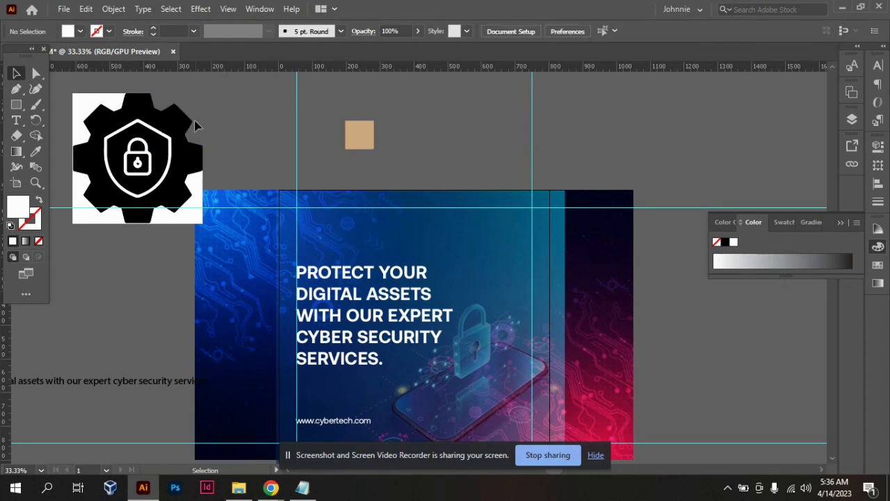
pyautogui.moveTo(169, 166); pyautogui.dragTo(263, 152)
pyautogui.press('Delete')
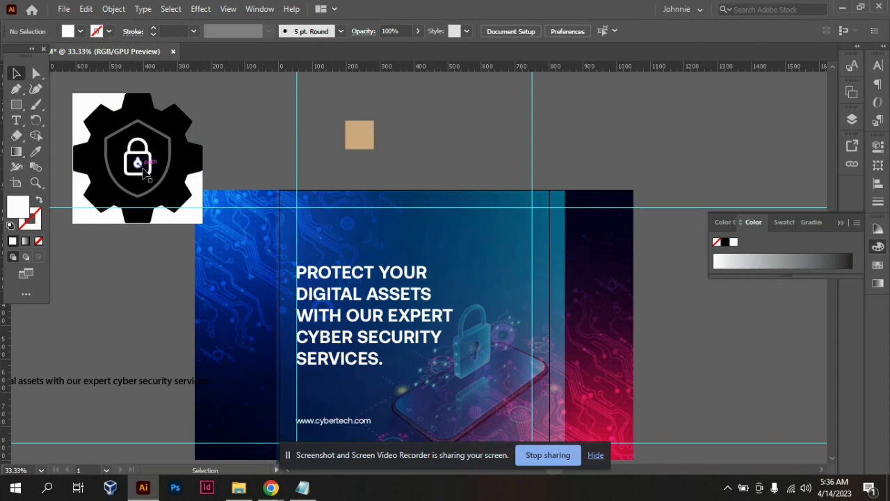
# - Try moving the black gear shape away from the rest of the traced icon, then undo the move
pyautogui.click(173, 135)
pyautogui.moveTo(175, 137); pyautogui.dragTo(294, 137)
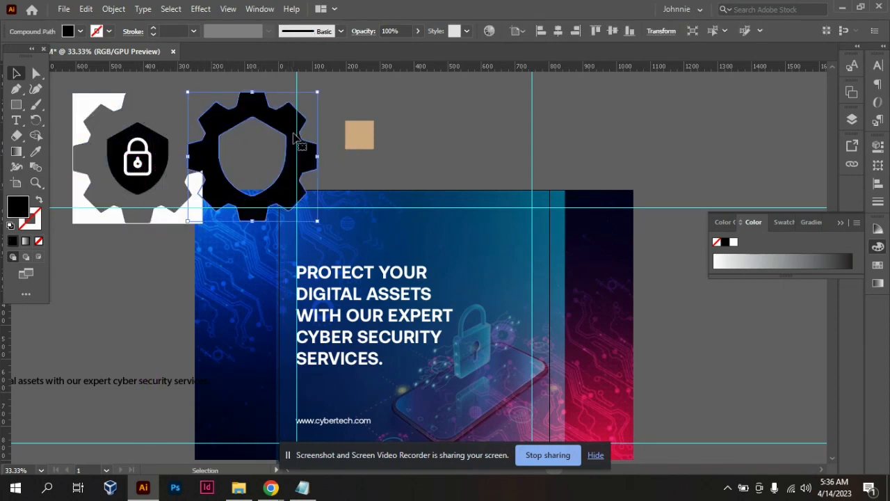
pyautogui.hotkey('ctrl', 'z')
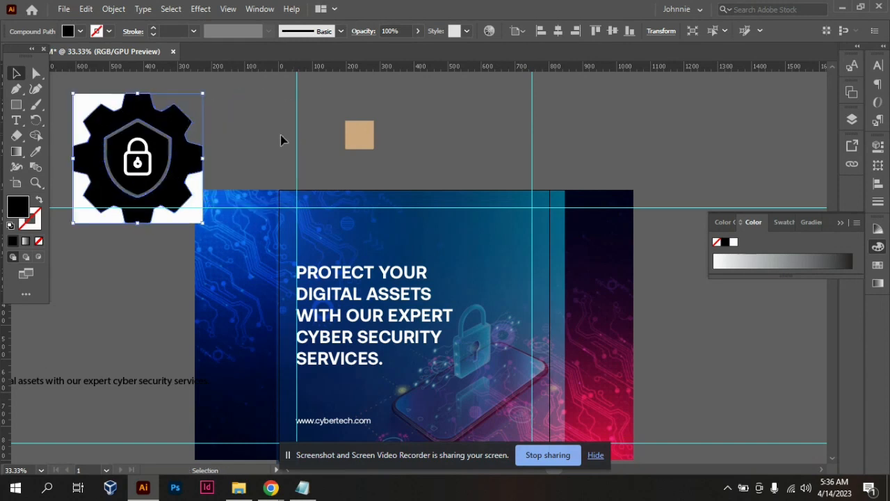
# - Delete the white padlock outline, the white keyhole and the remaining white background pieces from the traced icon
pyautogui.click(130, 173)
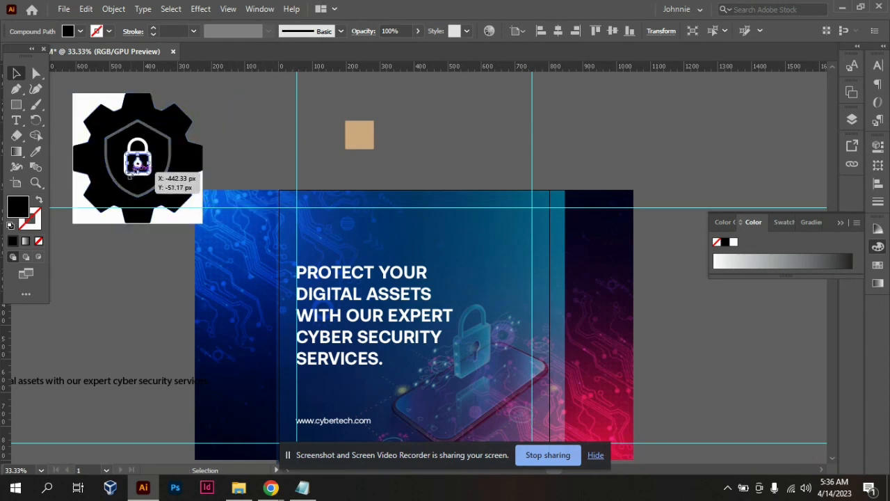
pyautogui.press('a')
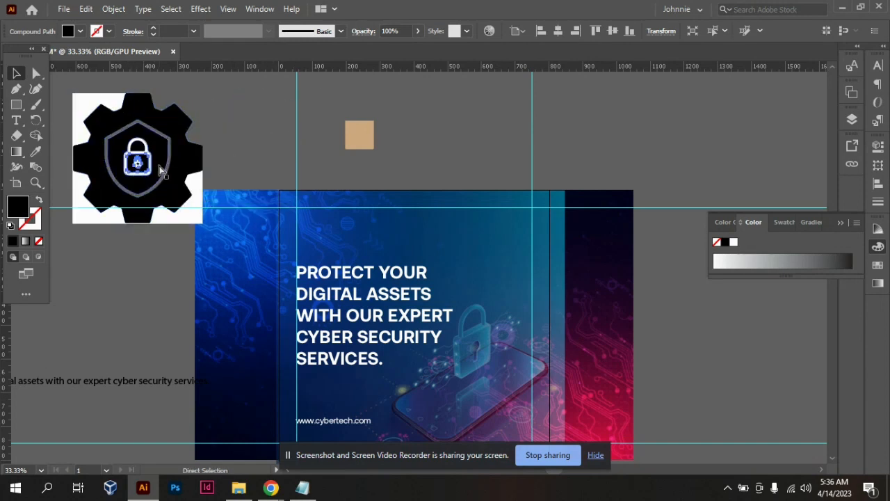
pyautogui.hotkey('ctrl', '=')
pyautogui.hotkey('ctrl', '=')
pyautogui.hotkey('ctrl', '=')
pyautogui.hotkey('ctrl', '=')
pyautogui.press('v')
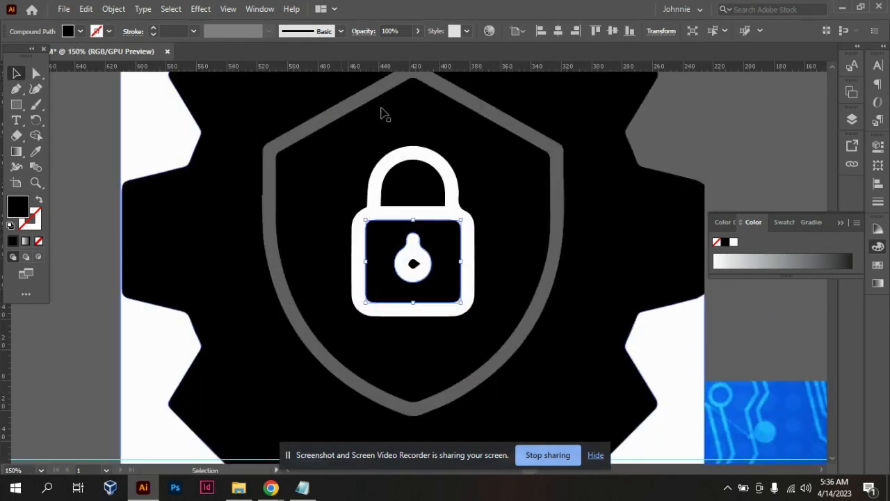
pyautogui.click(403, 150)
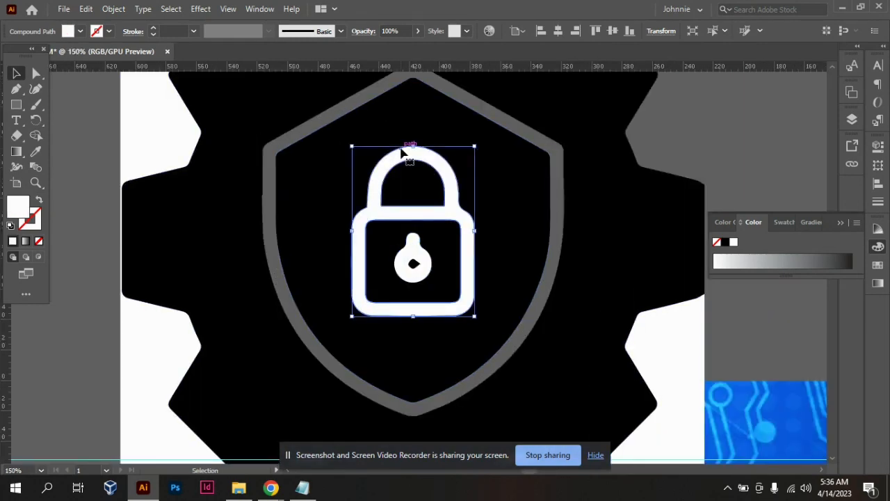
pyautogui.click(407, 148)
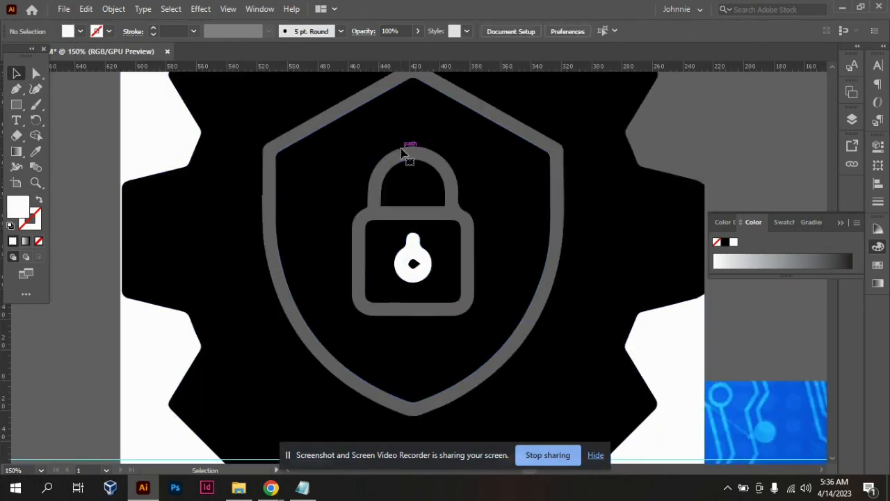
pyautogui.click(419, 254)
pyautogui.press('Delete')
pyautogui.hotkey('ctrl', 'p')
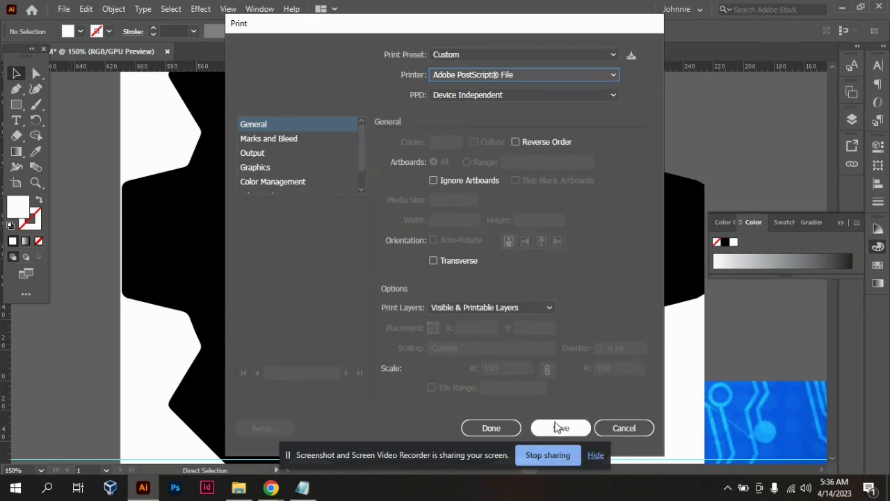
pyautogui.click(616, 429)
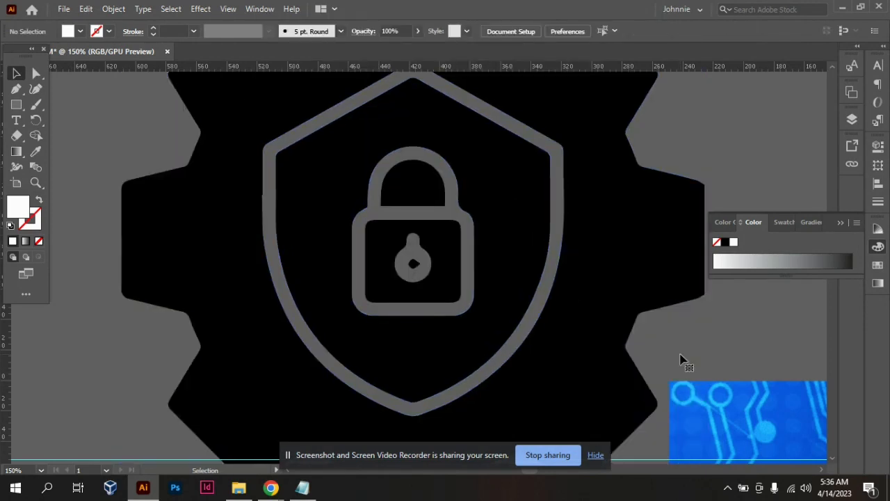
# - Group all the black gear icon's paths and scale the group down to a small icon on the pasteboard
pyautogui.hotkey('ctrl', '-')
pyautogui.hotkey('ctrl', '-')
pyautogui.hotkey('ctrl', '-')
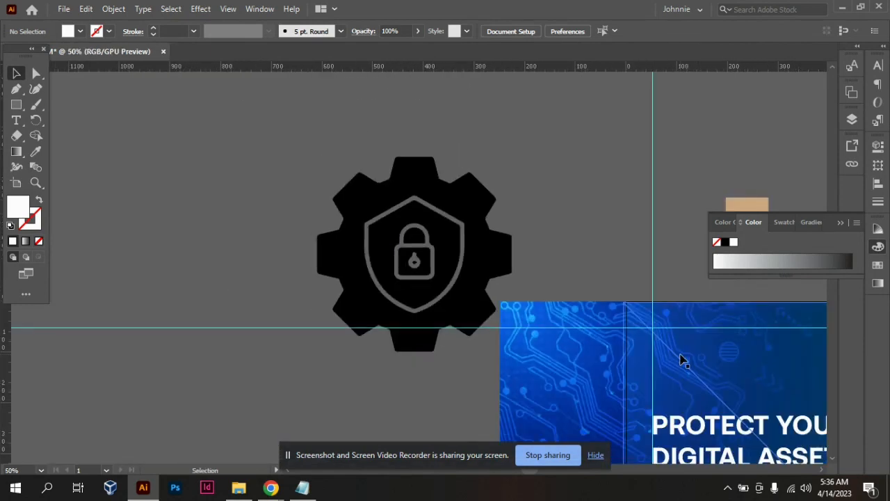
pyautogui.click(463, 312)
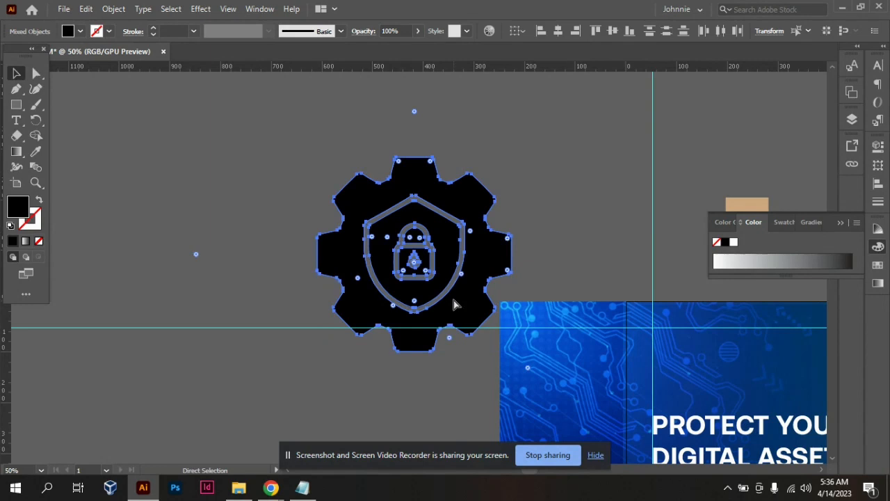
pyautogui.hotkey('ctrl', 'g')
pyautogui.moveTo(415, 158); pyautogui.dragTo(354, 219)
pyautogui.click(471, 227)
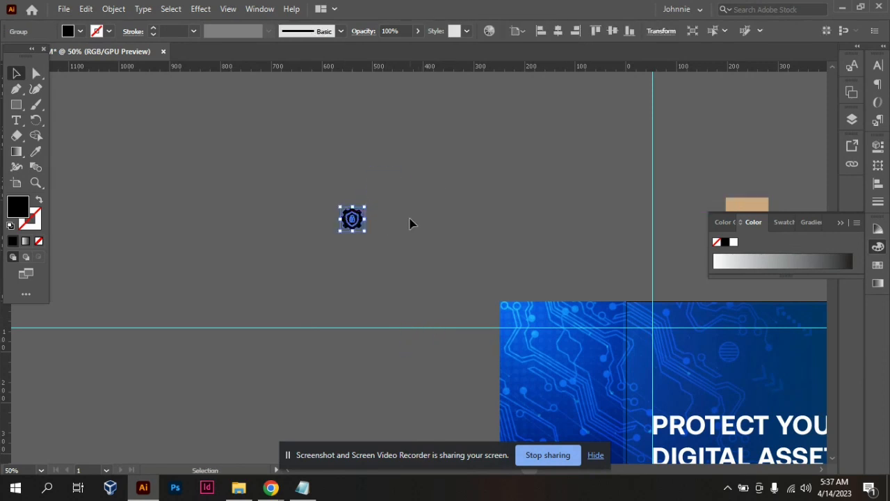
# - Add the point text CYBERTECH on the pasteboard beside the small gear icon
pyautogui.click(404, 220)
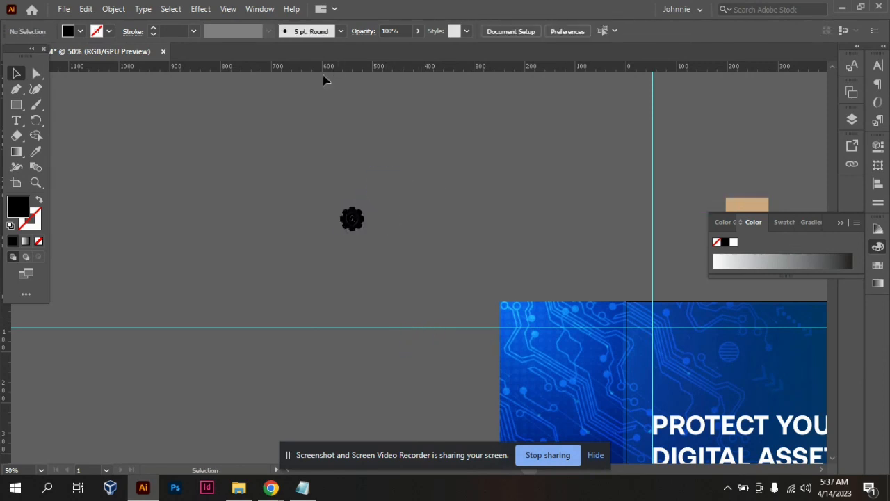
pyautogui.click(16, 123)
pyautogui.click(388, 221)
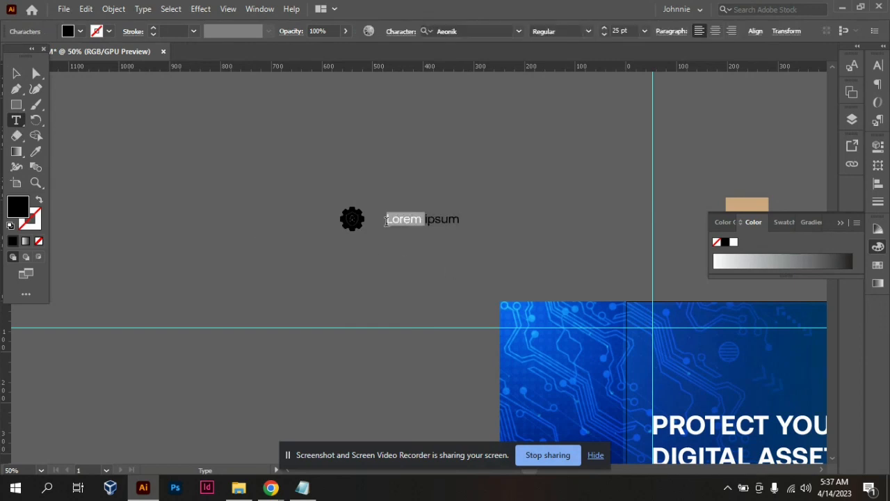
pyautogui.write('CYB')
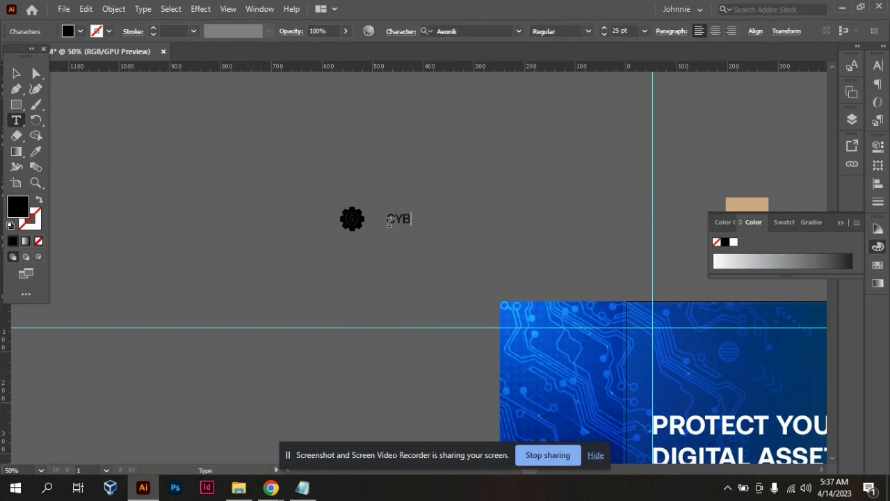
pyautogui.write('ERTECH')
# - Set the whole CYBERTECH text to the Medium weight of Aeonik
pyautogui.doubleClick(390, 221)
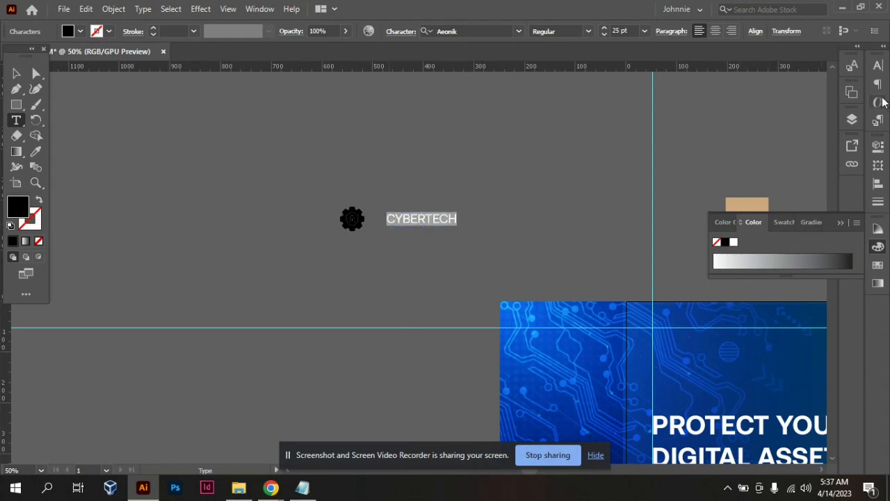
pyautogui.click(878, 68)
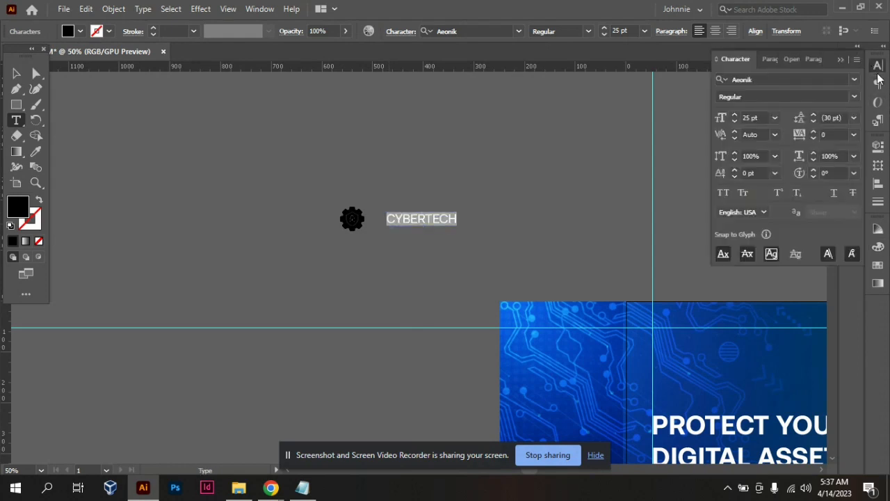
pyautogui.click(851, 98)
pyautogui.click(746, 224)
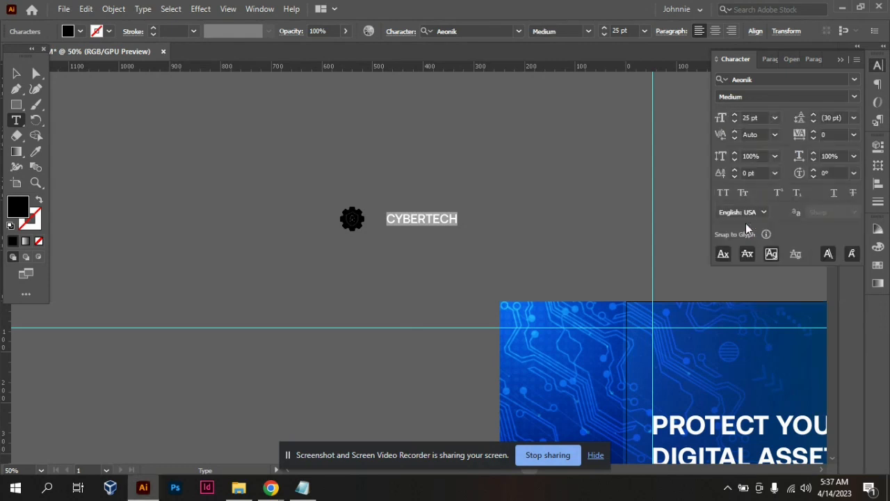
# - Move the CYBERTECH text horizontally until it sits close beside the gear icon
pyautogui.click(16, 73)
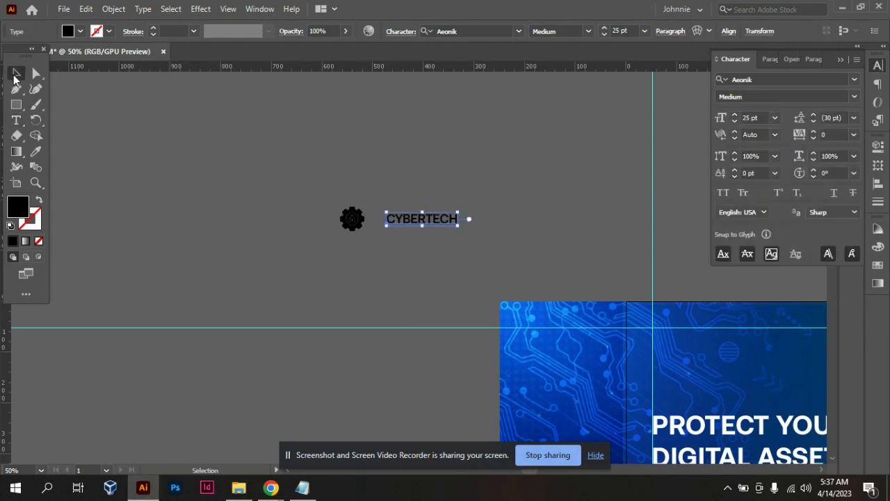
pyautogui.click(592, 210)
pyautogui.moveTo(425, 228); pyautogui.dragTo(403, 228)
pyautogui.click(495, 245)
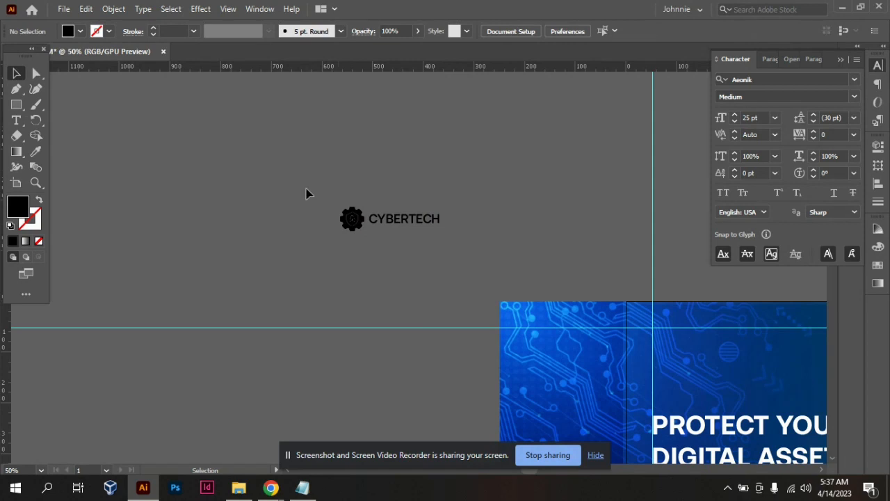
# - Scale the gear icon down to slightly taller than the CYBERTECH letters and place the two with a small gap between them
pyautogui.hotkey('ctrl', '=')
pyautogui.hotkey('ctrl', '=')
pyautogui.hotkey('ctrl', '=')
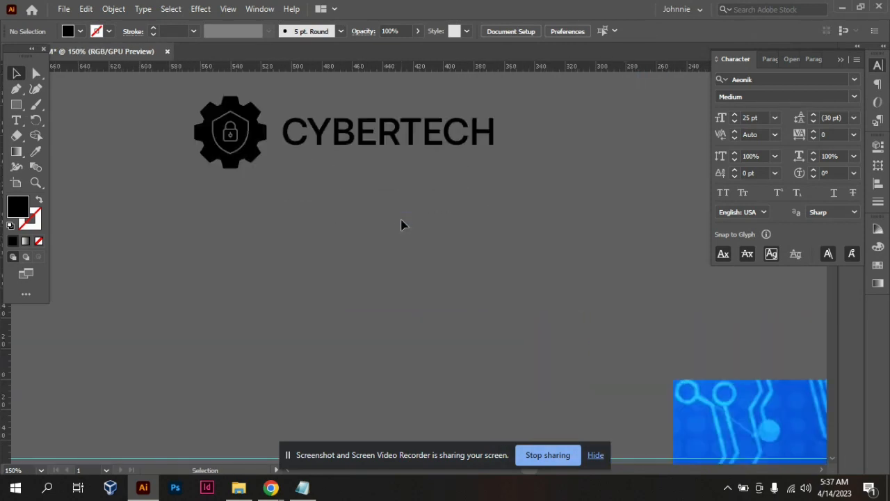
pyautogui.scroll(2, 414, 253)
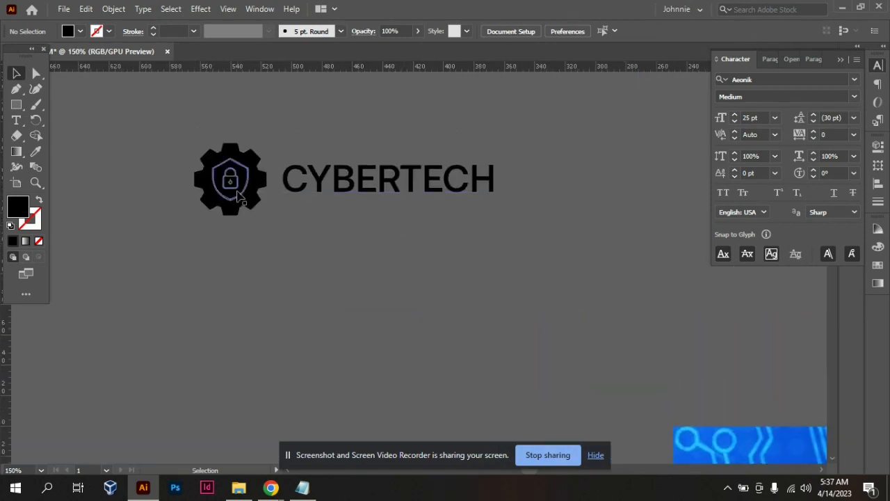
pyautogui.click(237, 197)
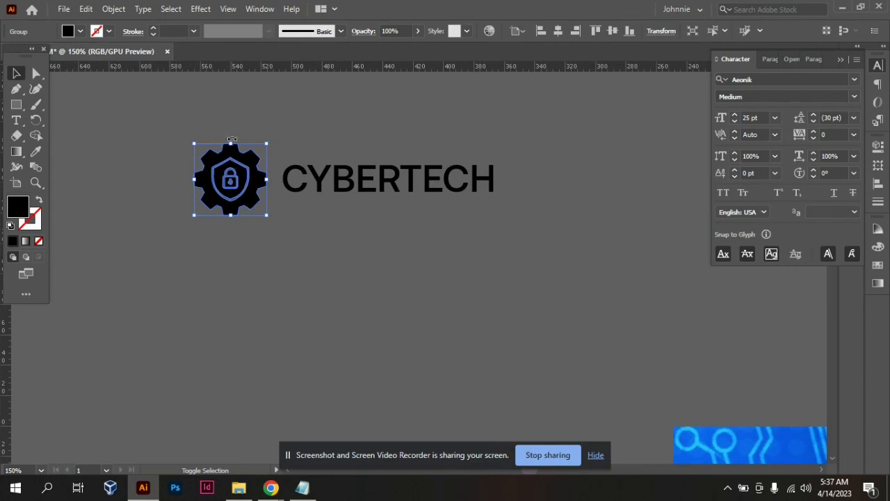
pyautogui.moveTo(233, 142); pyautogui.dragTo(253, 175)
pyautogui.click(277, 262)
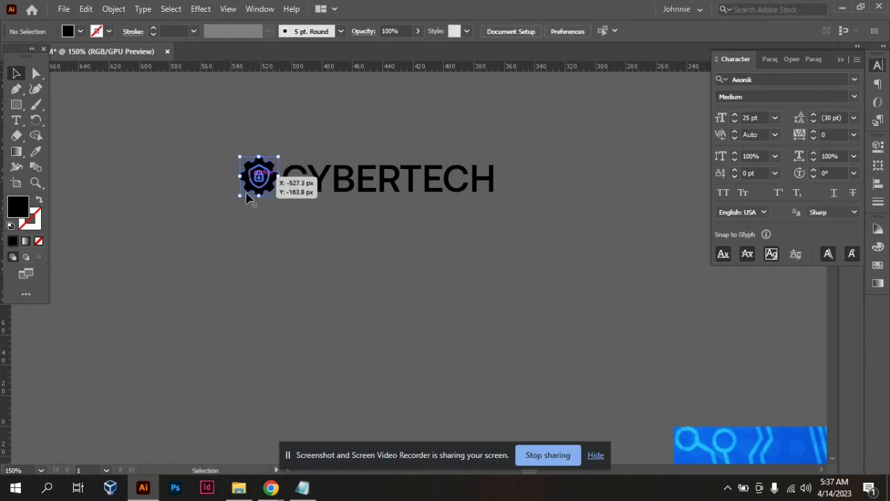
pyautogui.click(444, 284)
pyautogui.moveTo(351, 183); pyautogui.dragTo(355, 182)
pyautogui.click(407, 107)
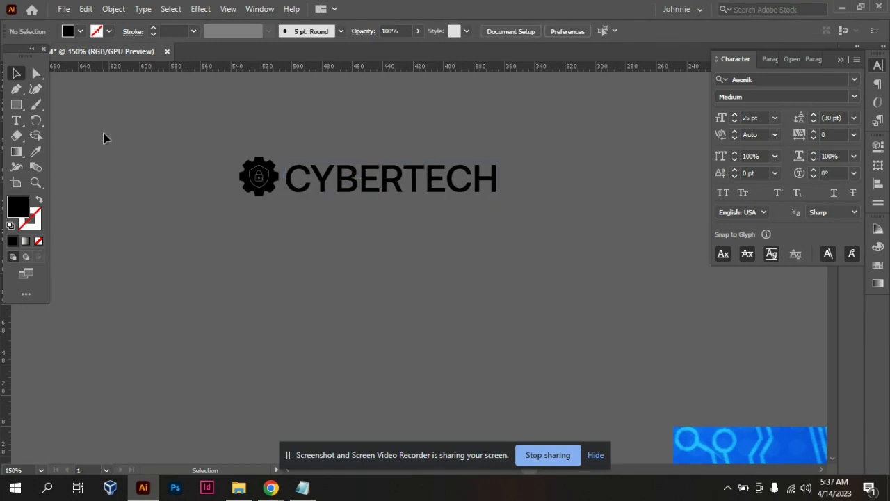
# - Align the gear icon and the CYBERTECH text to each other by their vertical centres
pyautogui.moveTo(205, 135); pyautogui.dragTo(619, 268)
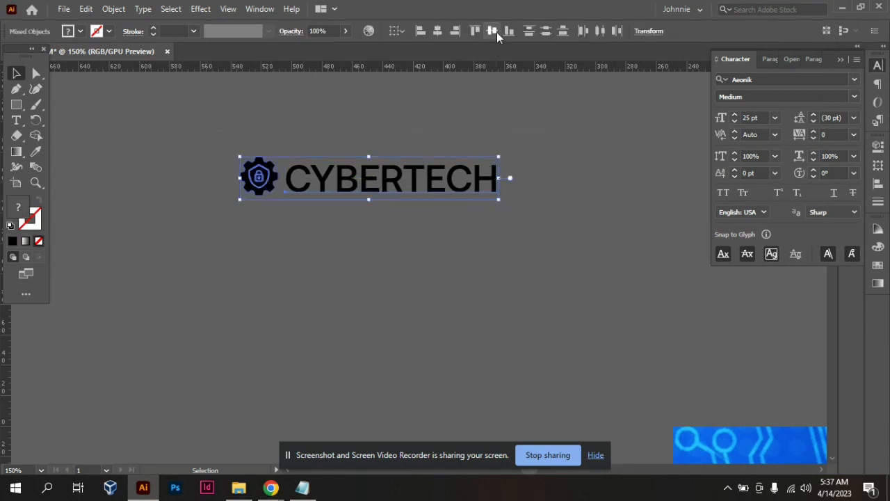
pyautogui.click(497, 32)
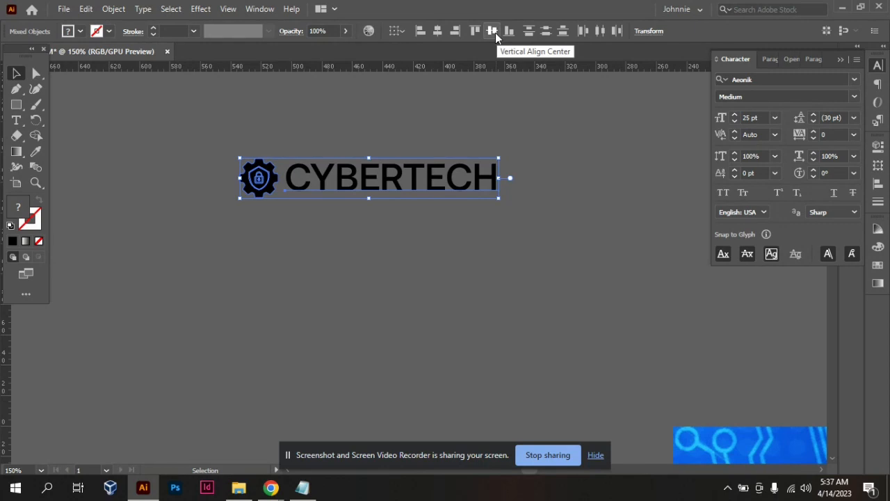
pyautogui.click(513, 276)
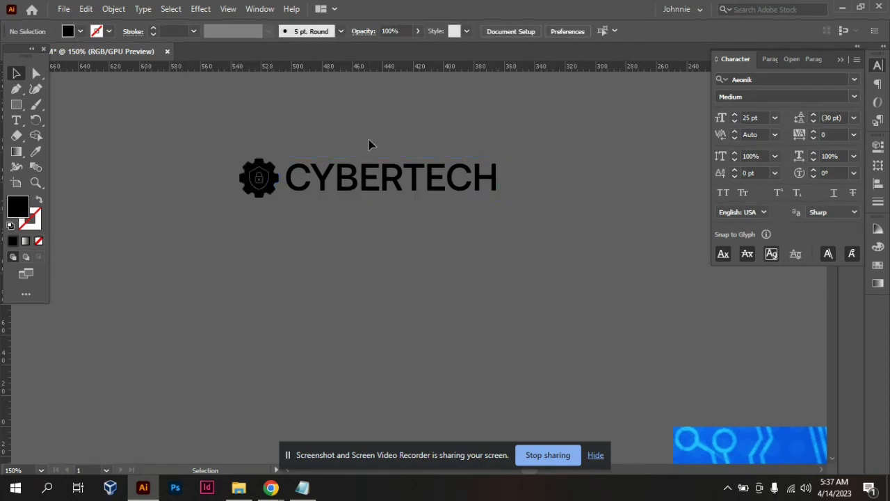
# - Convert the CYBERTECH text to outlines and vertically centre the outlined letters with the gear icon
pyautogui.click(369, 183)
pyautogui.rightClick(369, 183)
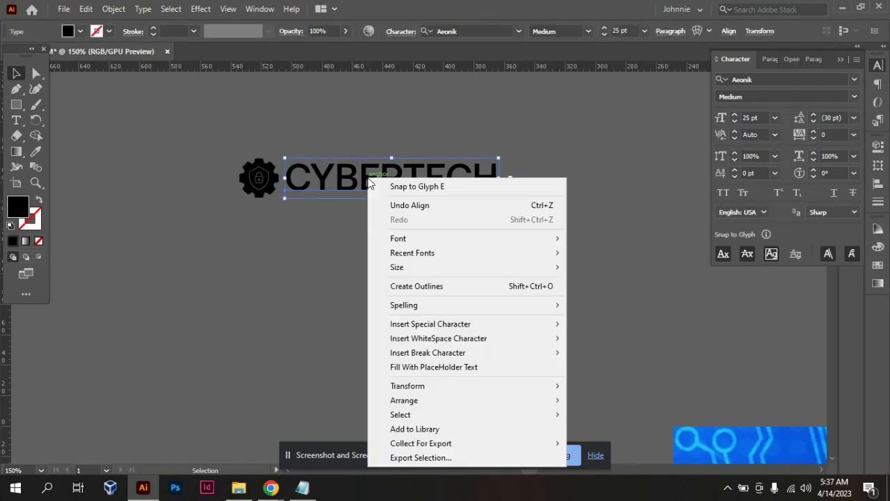
pyautogui.click(465, 286)
pyautogui.click(443, 247)
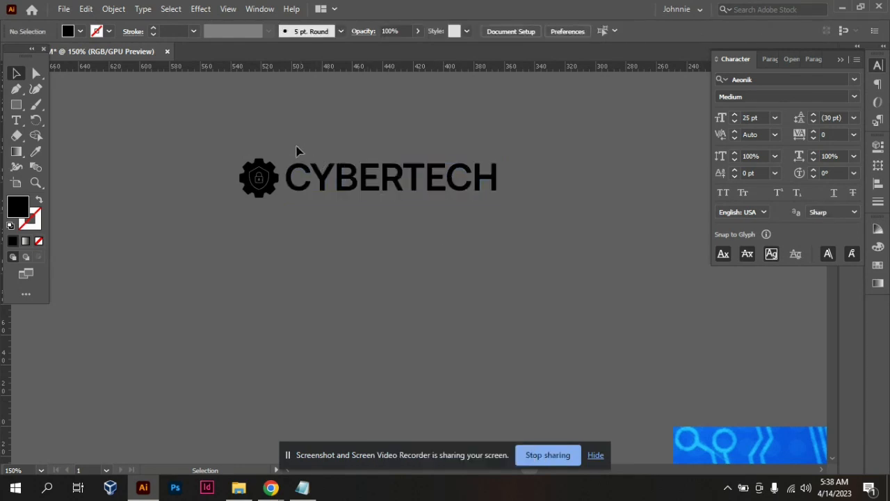
pyautogui.hotkey('ctrl', 'a')
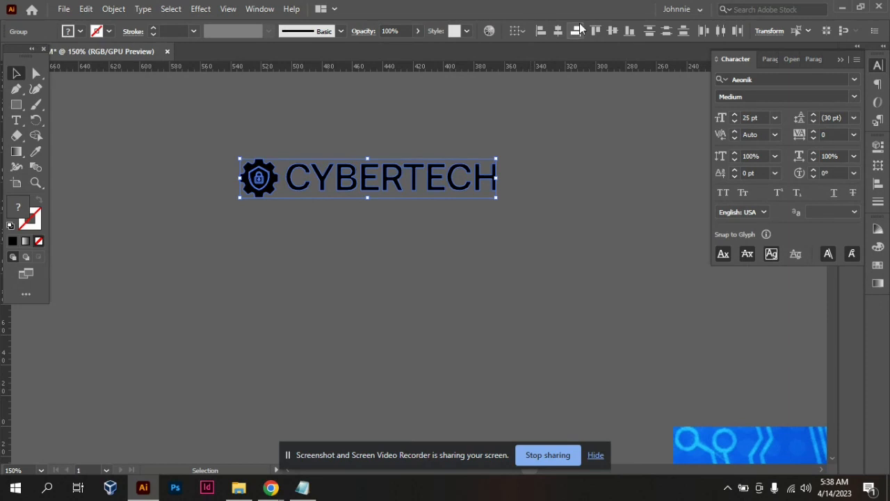
pyautogui.click(615, 36)
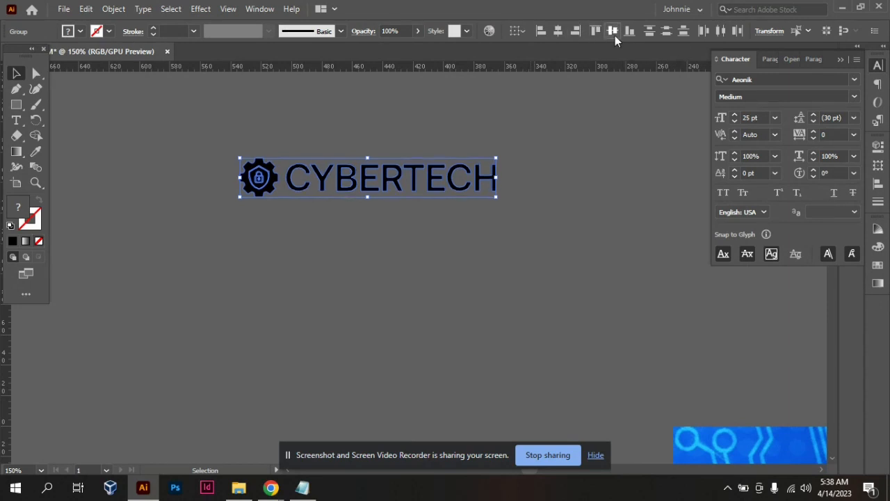
pyautogui.click(492, 238)
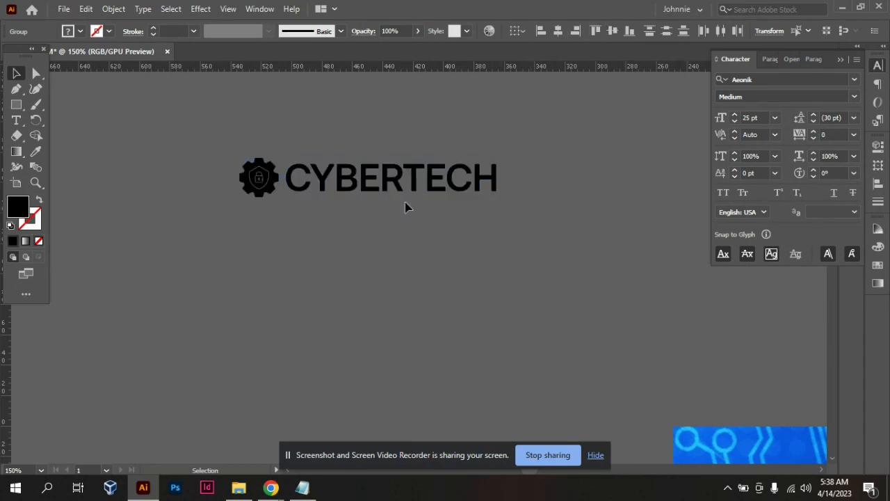
# - Group the gear icon with the outlined CYBERTECH wordmark and fill the group with white
pyautogui.hotkey('ctrl', 'a')
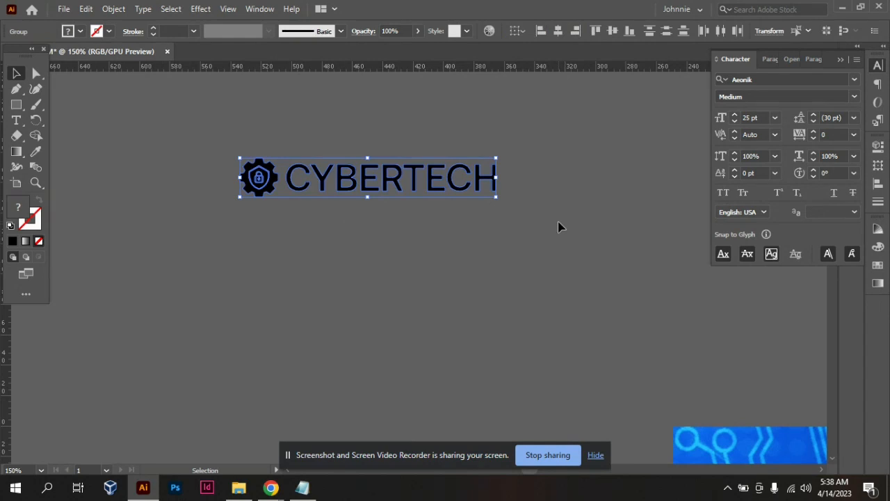
pyautogui.hotkey('ctrl', 'g')
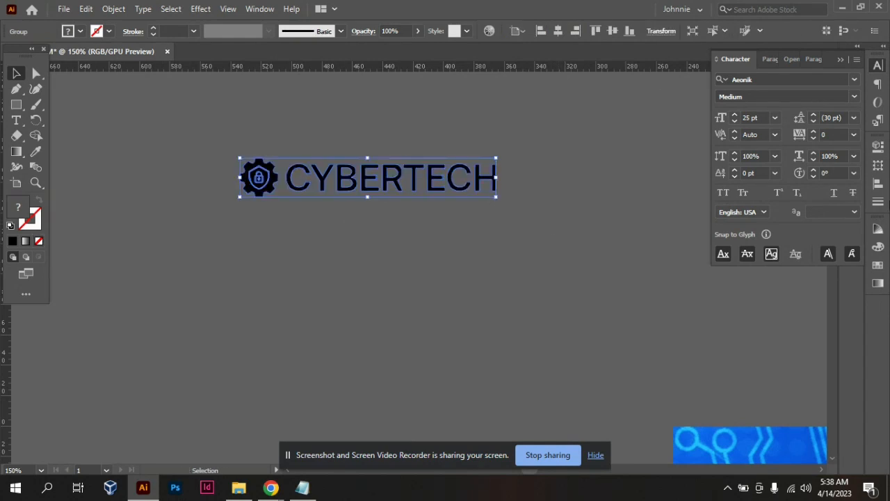
pyautogui.click(878, 246)
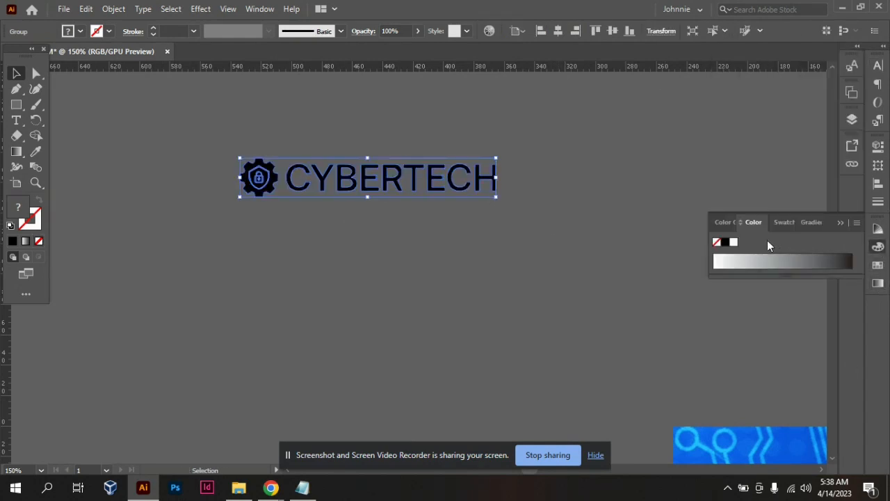
pyautogui.click(734, 242)
# - Move the white CYBERTECH logo onto the artboard, against the left margin guide between the top guide and the tagline
pyautogui.scroll(-2, 676, 263)
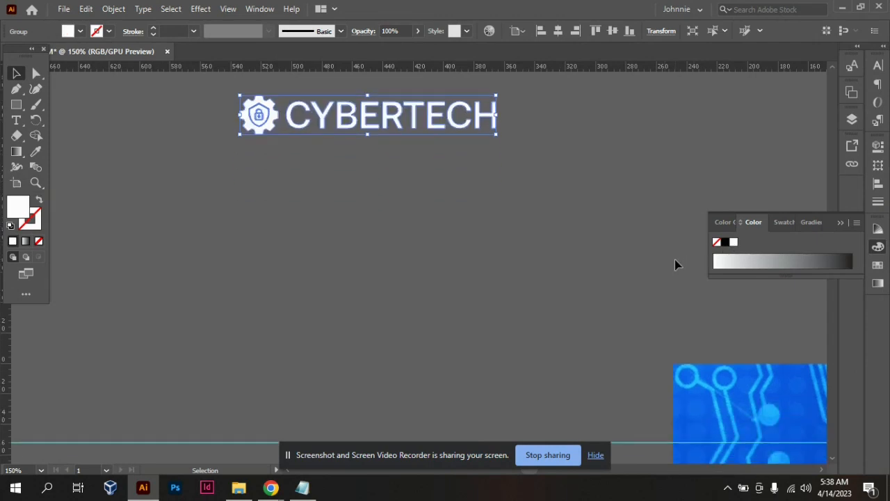
pyautogui.moveTo(410, 132); pyautogui.dragTo(783, 448)
pyautogui.click(672, 357)
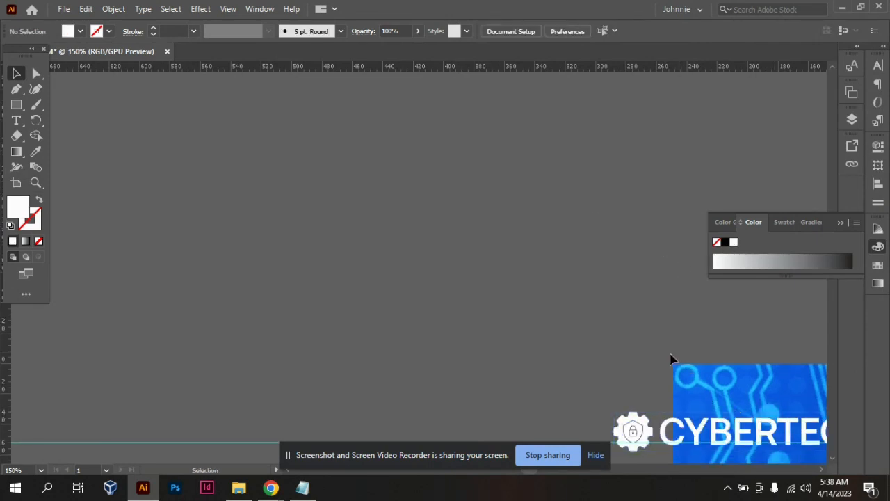
pyautogui.scroll(-2, 716, 346)
pyautogui.hotkey('ctrl', '-')
pyautogui.hotkey('ctrl', '-')
pyautogui.hotkey('ctrl', '-')
pyautogui.hotkey('ctrl', '-')
pyautogui.hotkey('ctrl', '-')
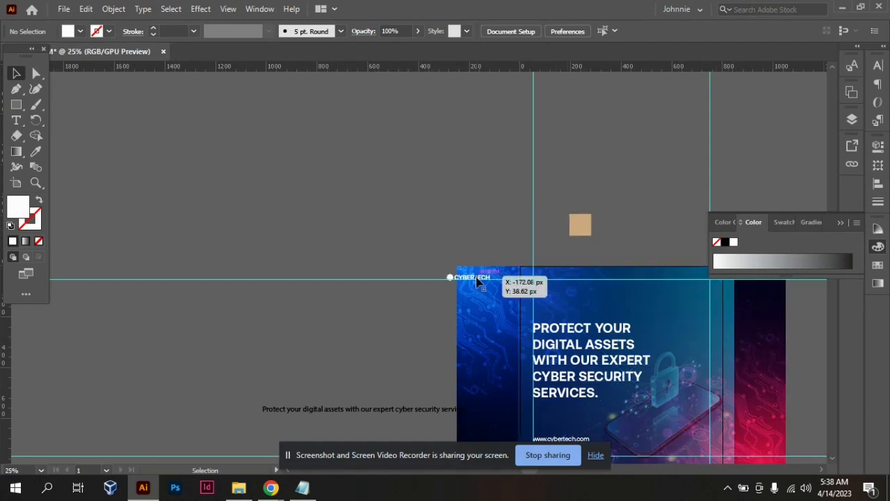
pyautogui.moveTo(475, 278); pyautogui.dragTo(565, 291)
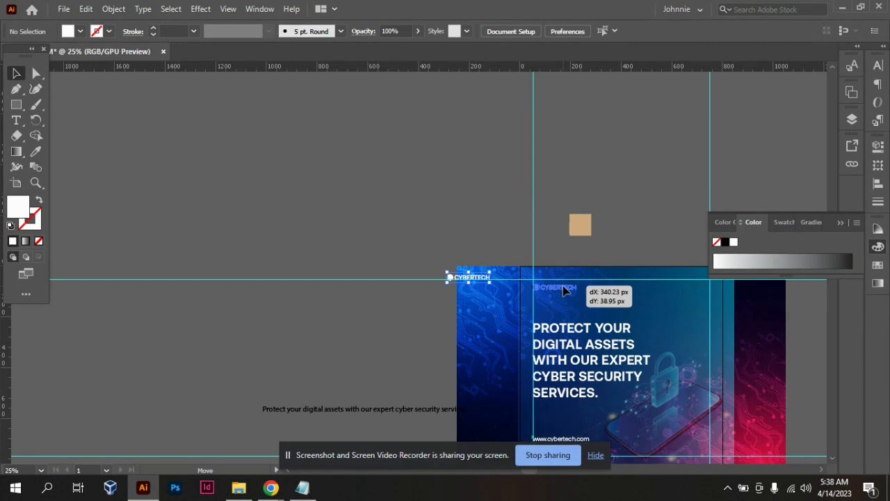
pyautogui.moveTo(565, 292)
pyautogui.mouseDown()
pyautogui.moveTo(693, 289)
pyautogui.moveTo(578, 306)
pyautogui.moveTo(561, 284)
pyautogui.moveTo(562, 293)
pyautogui.mouseUp()
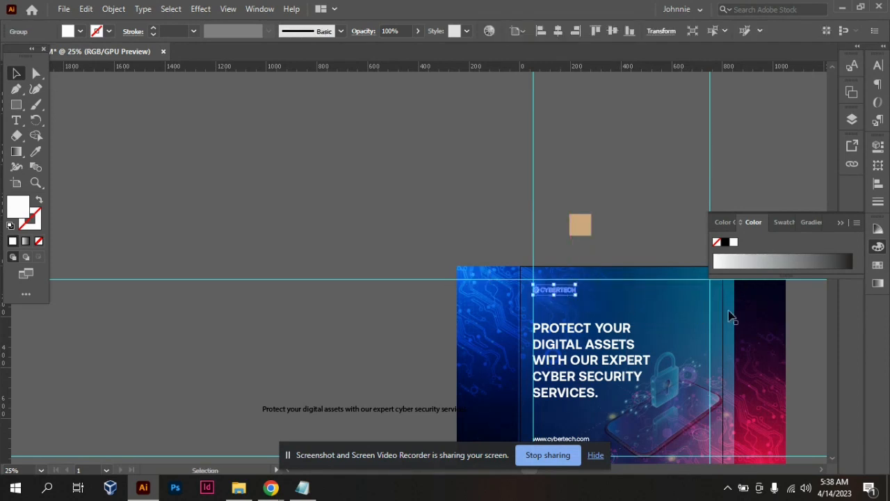
# - Scale the CYBERTECH logo up proportionally from its upper-left corner to about twice its width, nearly as wide as the tagline's first line
pyautogui.hotkey('ctrl', '+')
pyautogui.hotkey('ctrl', '+')
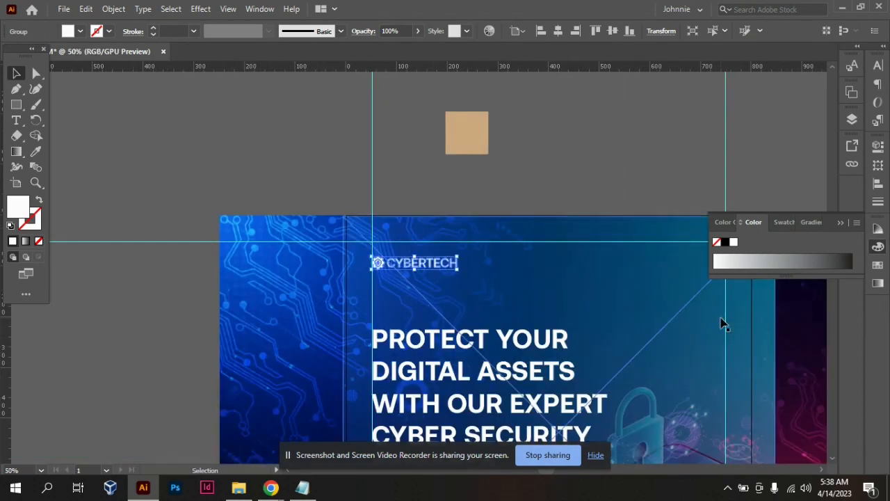
pyautogui.scroll(-5, 765, 313)
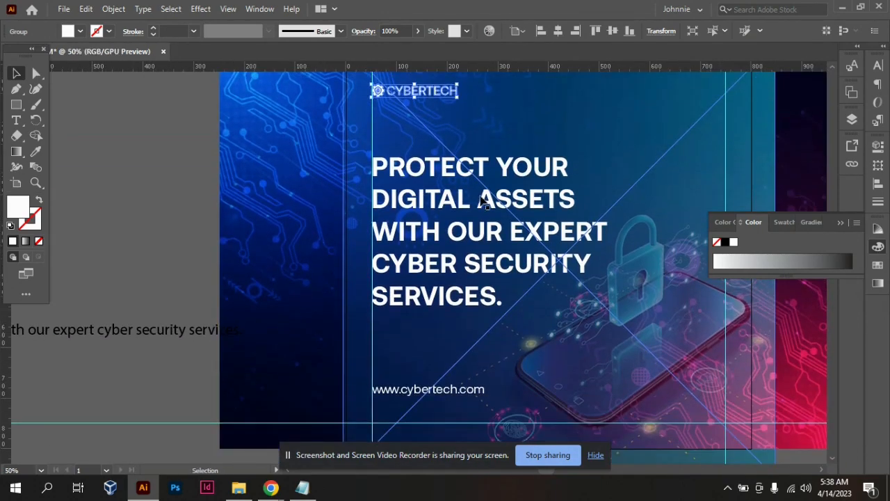
pyautogui.scroll(1, 557, 91)
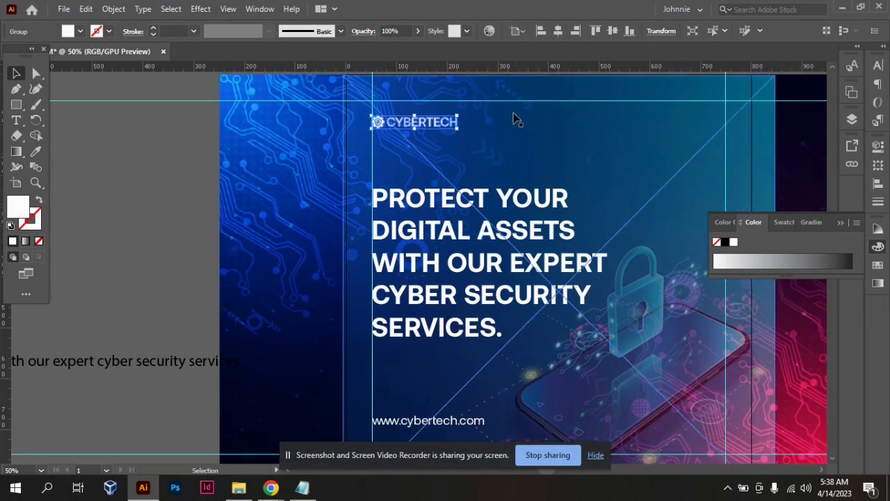
pyautogui.moveTo(459, 130); pyautogui.dragTo(517, 177)
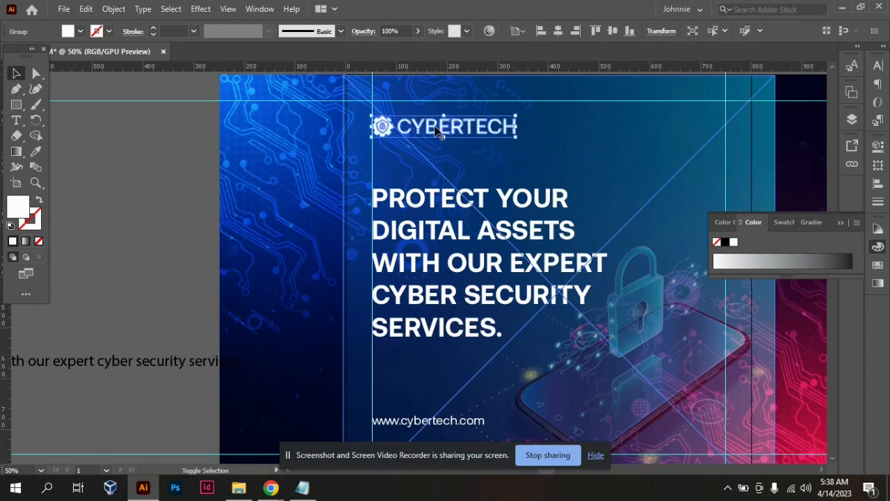
pyautogui.moveTo(517, 139); pyautogui.dragTo(545, 149)
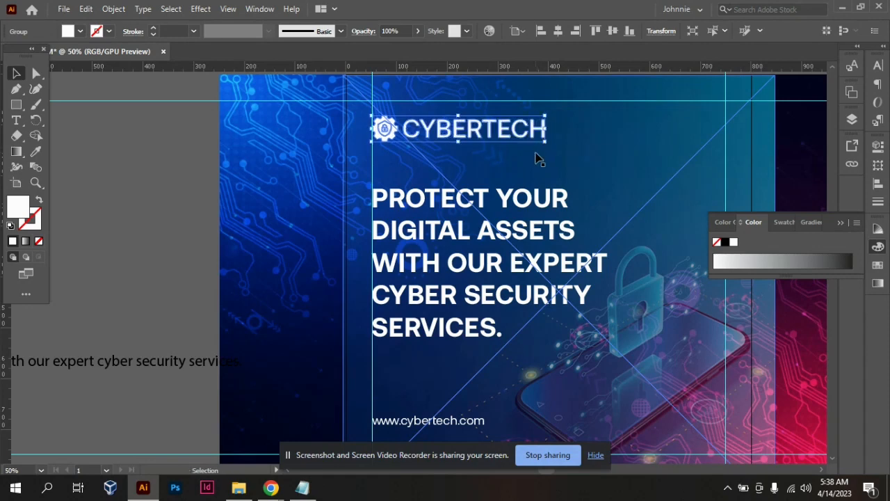
# - Nudge the enlarged CYBERTECH logo slightly upward, closer to the top margin guide
pyautogui.press('Up')
pyautogui.press('Up')
pyautogui.press('Up')
pyautogui.press('Up')
pyautogui.press('Up')
pyautogui.press('Up')
pyautogui.press('Up')
pyautogui.press('Up')
pyautogui.press('Up')
pyautogui.press('Up')
pyautogui.press('Up')
pyautogui.press('Up')
pyautogui.press('Up')
pyautogui.press('Up')
pyautogui.press('Up')
pyautogui.press('Up')
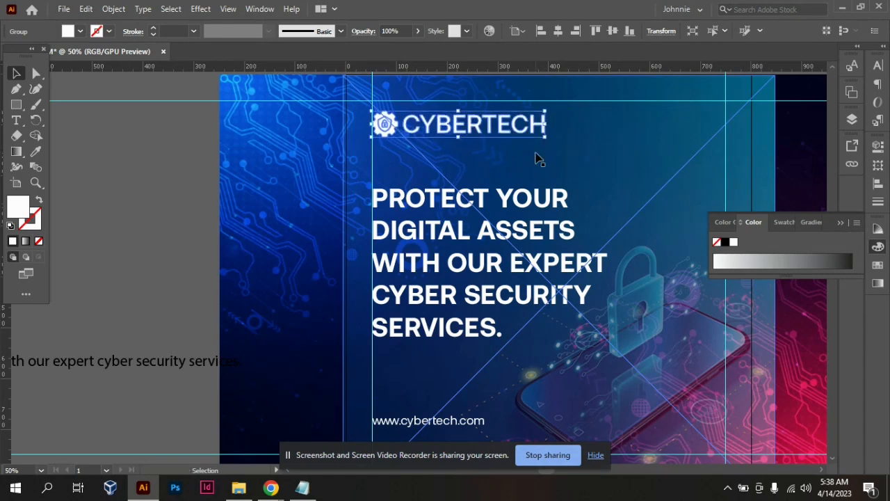
# - Move the CYBERTECH logo a few more small increments up toward the top margin guide and deselect it
pyautogui.press('Up')
pyautogui.press('Up')
pyautogui.press('Up')
pyautogui.press('Up')
pyautogui.press('Up')
pyautogui.press('Up')
pyautogui.press('Up')
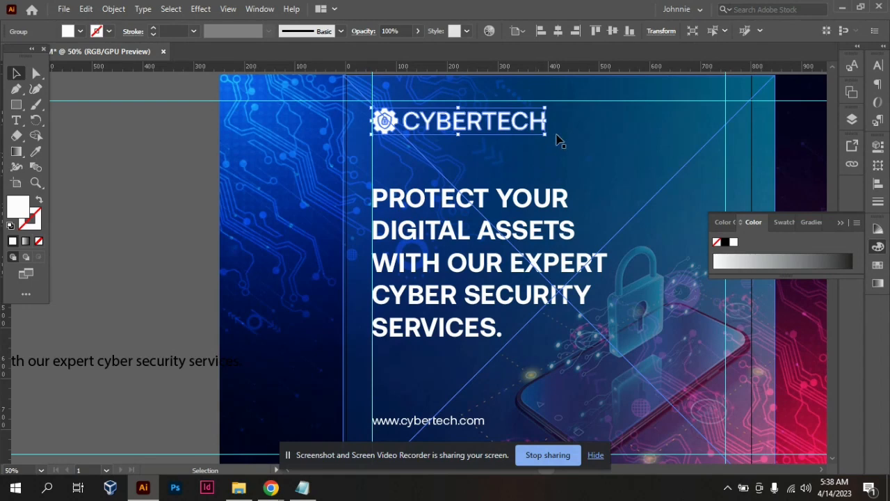
pyautogui.click(200, 174)
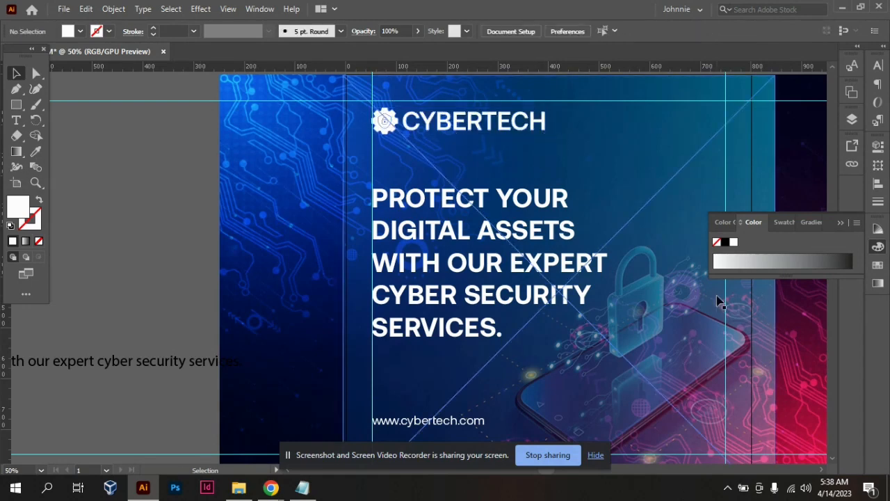
# - Scale the CYBERTECH logo down proportionally to about three-quarters of its width, keeping its left edge on the margin guide
pyautogui.hotkey('ctrl', '-')
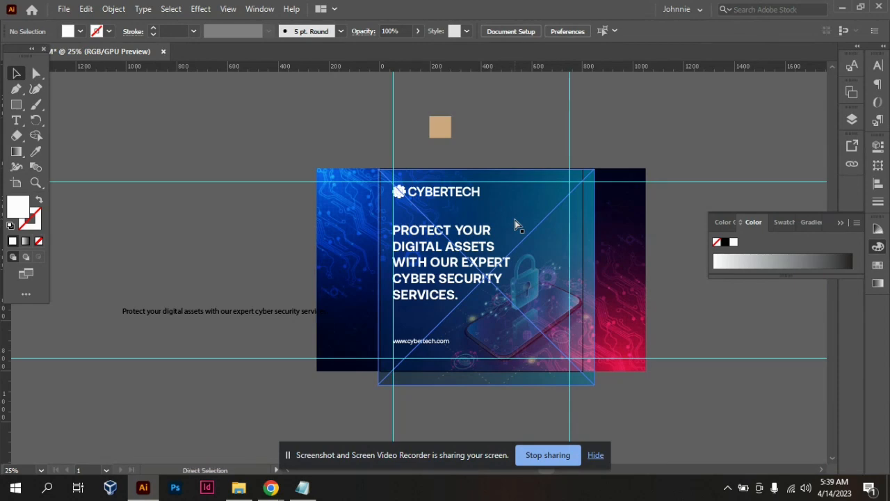
pyautogui.hotkey('ctrl', '+')
pyautogui.hotkey('ctrl', '+')
pyautogui.hotkey('ctrl', '+')
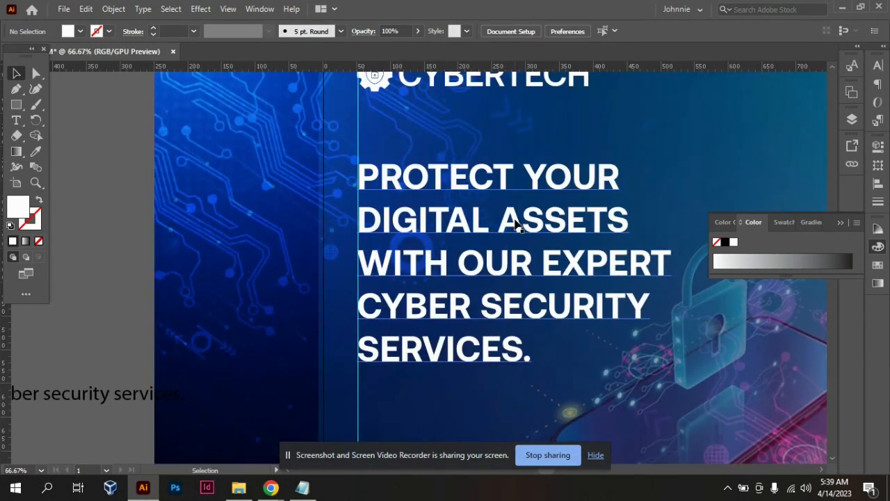
pyautogui.hotkey('ctrl', '-')
pyautogui.hotkey('ctrl', '-')
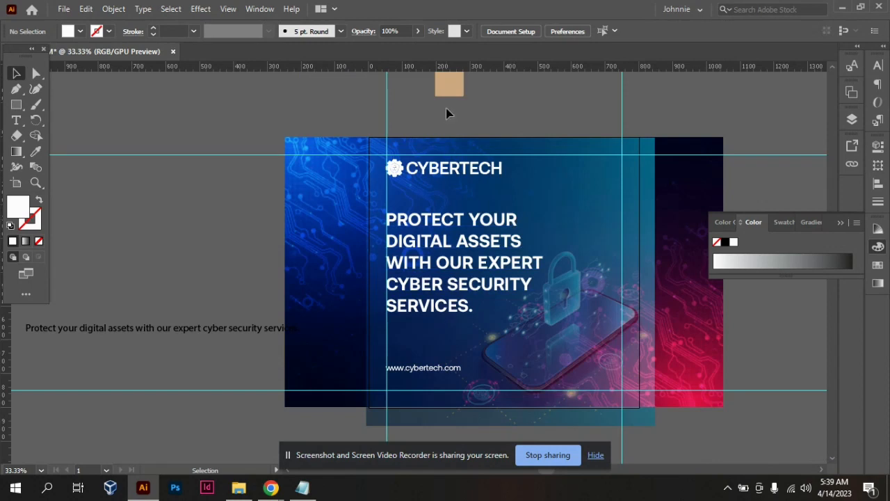
pyautogui.click(500, 171)
pyautogui.moveTo(504, 173); pyautogui.dragTo(473, 178)
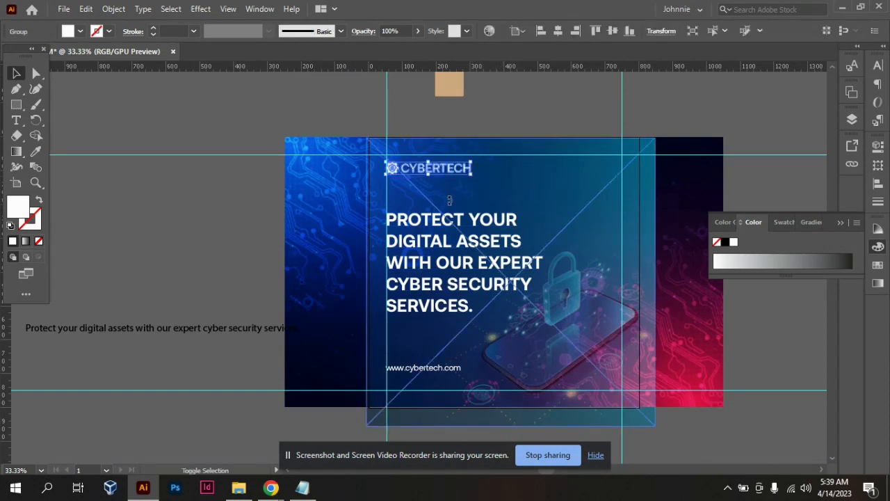
pyautogui.click(164, 183)
pyautogui.scroll(-2, 778, 279)
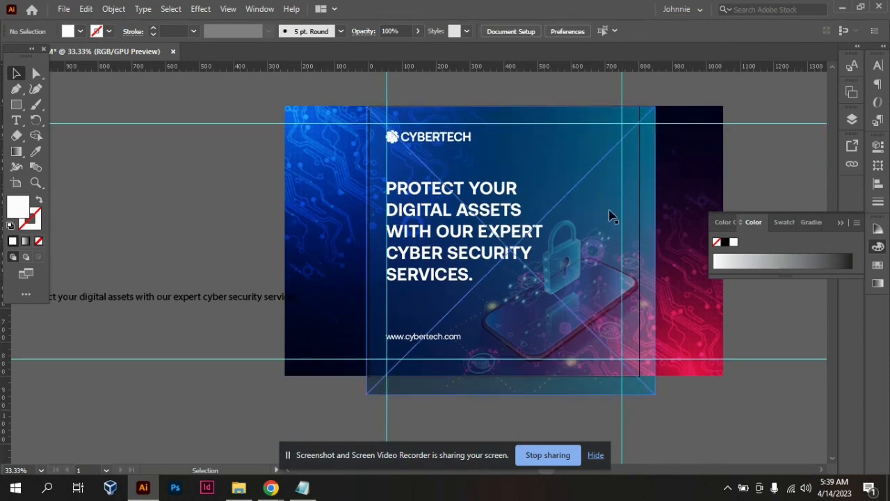
pyautogui.click(444, 237)
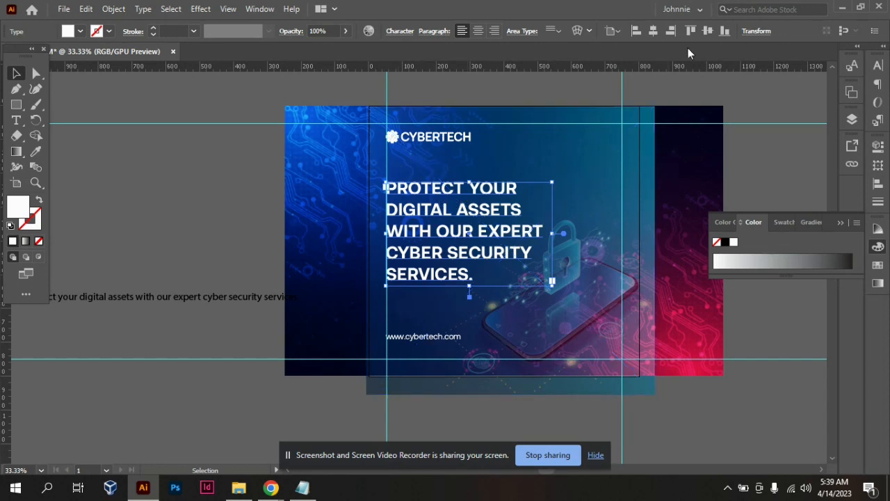
pyautogui.click(747, 147)
pyautogui.click(462, 220)
pyautogui.click(585, 322)
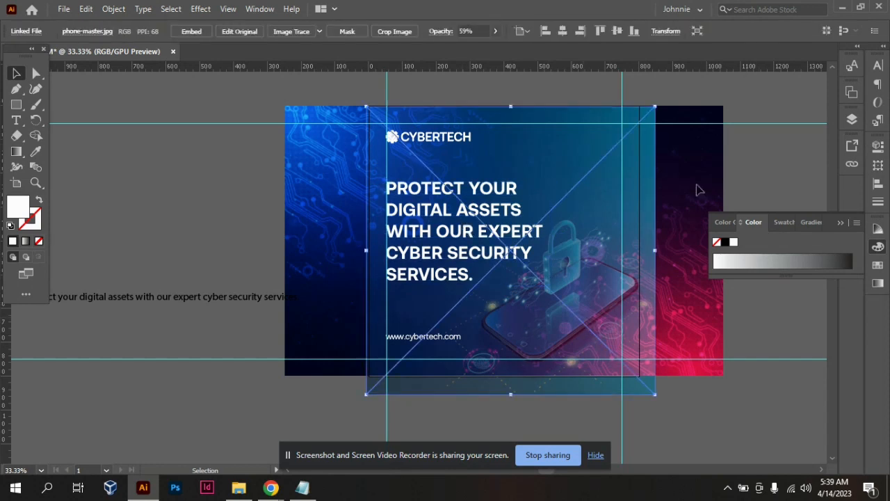
pyautogui.click(747, 137)
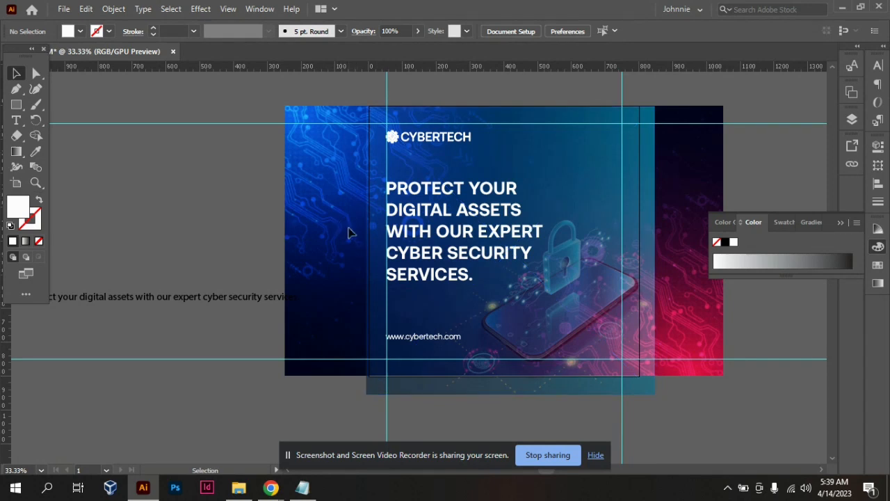
pyautogui.rightClick(678, 164)
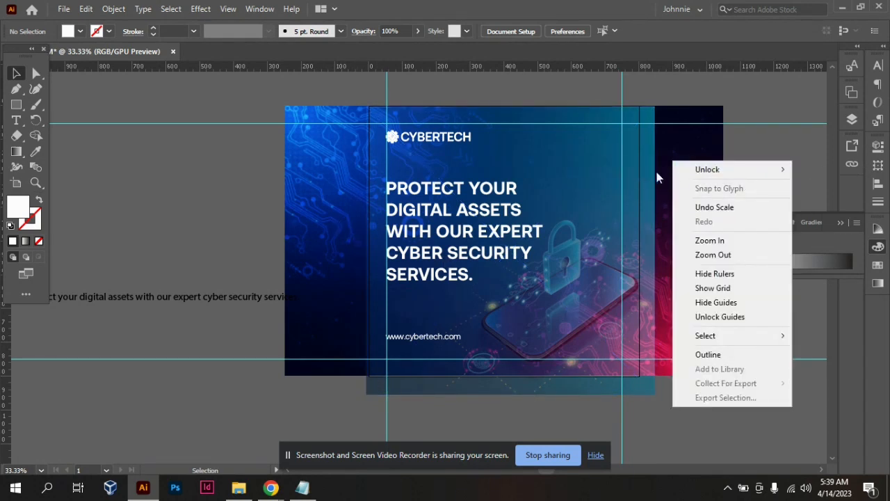
pyautogui.moveTo(707, 169)
pyautogui.click(632, 172)
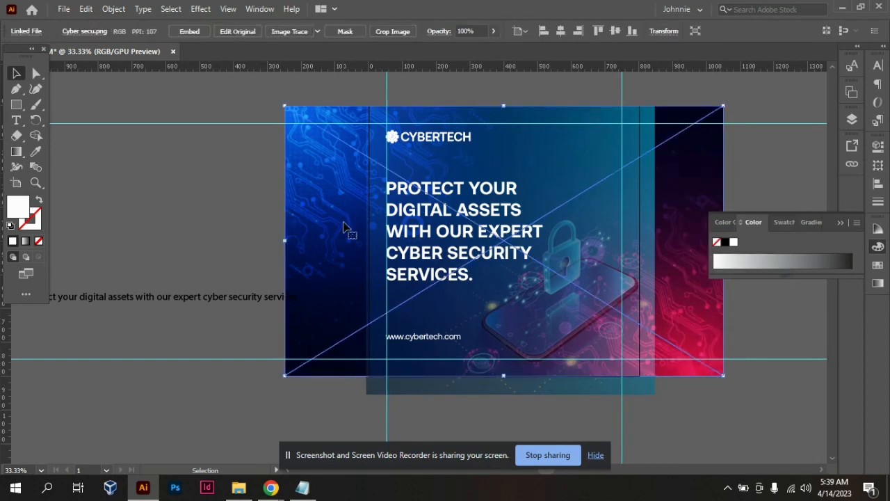
pyautogui.click(99, 152)
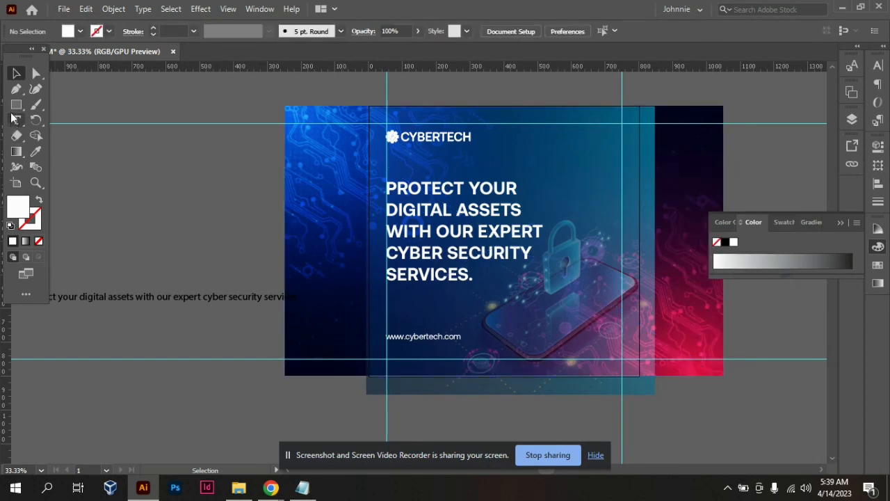
# - Draw a white rectangle over the artwork, covering the whole 800 x 800 px artboard from corner to corner
pyautogui.click(16, 104)
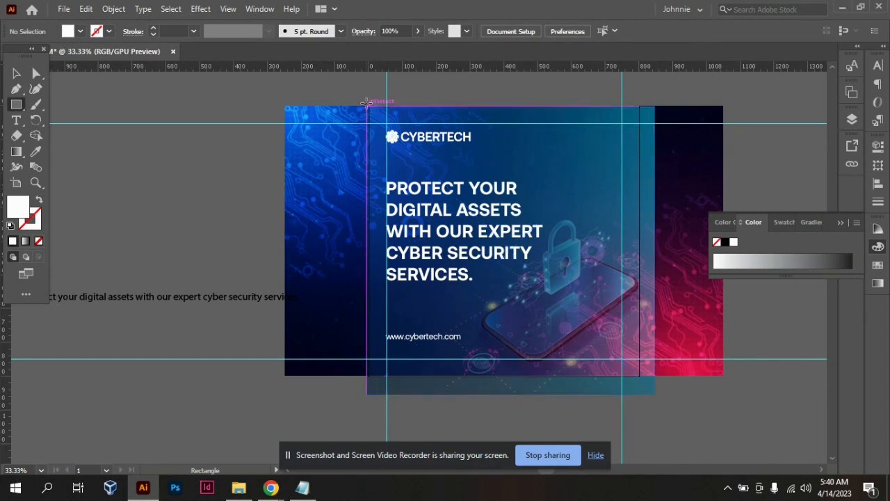
pyautogui.moveTo(369, 106); pyautogui.dragTo(641, 377)
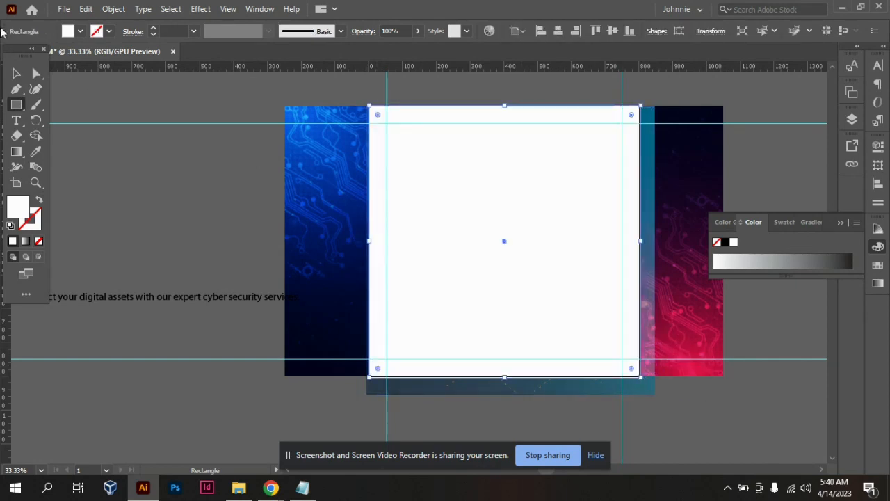
pyautogui.click(16, 73)
pyautogui.click(187, 111)
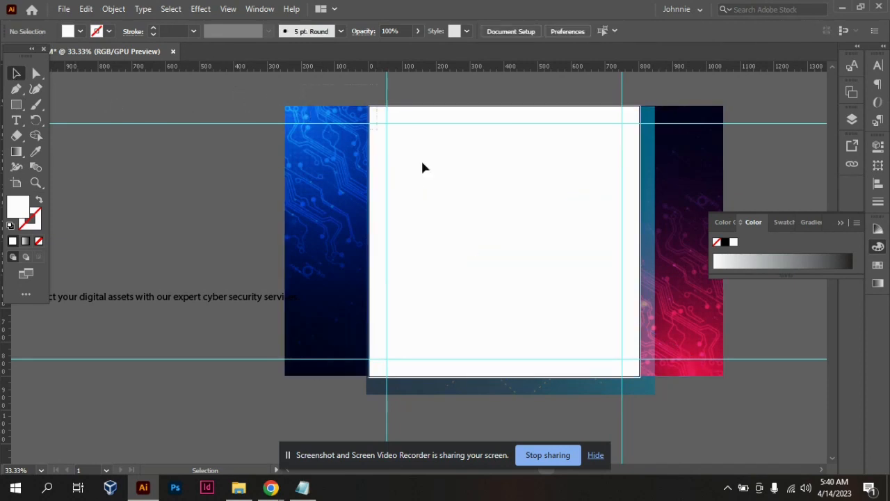
# - Make a clipping mask from the white rectangle and all artwork beneath it, trimming the design to the artboard
pyautogui.hotkey('ctrl', 'a')
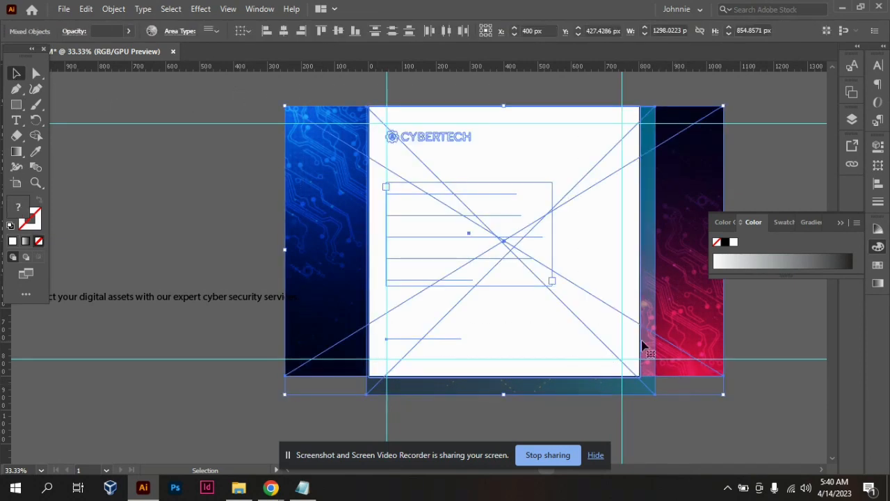
pyautogui.rightClick(643, 345)
pyautogui.click(679, 238)
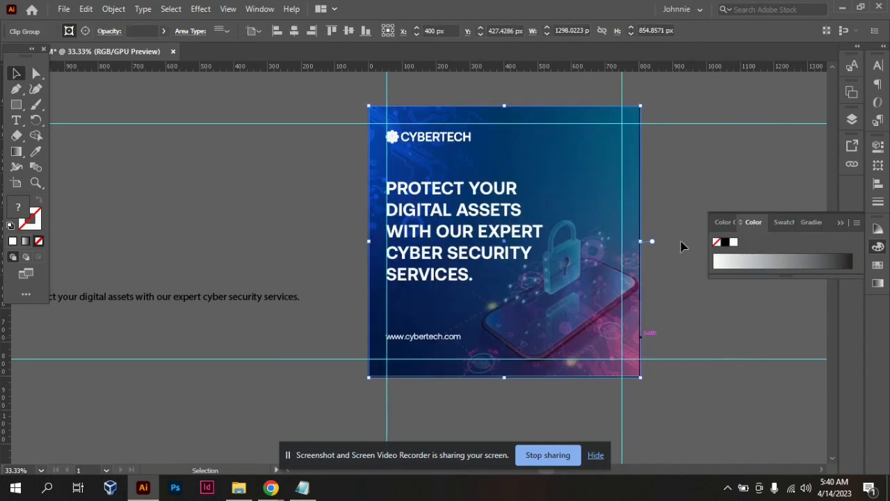
pyautogui.click(665, 320)
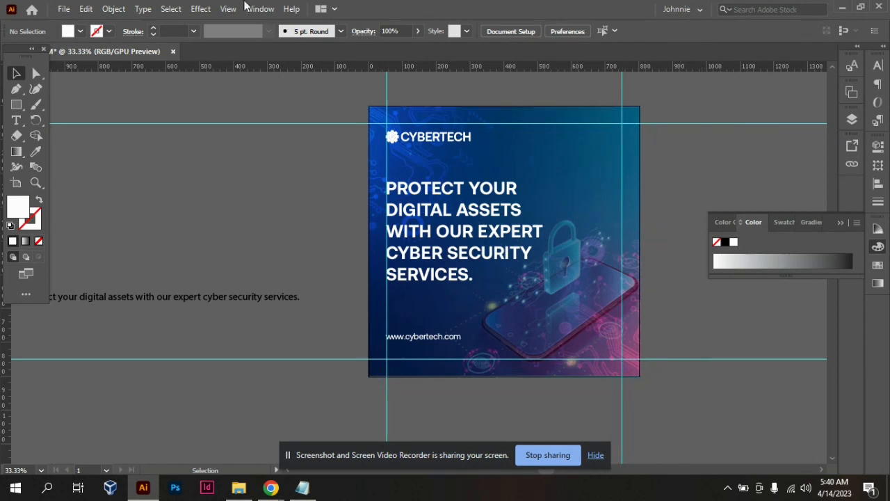
# - Export the artboard to the Desktop as the JPEG Cybertech SM with Use Artboards, RGB, maximum quality 10 and 300 ppi
pyautogui.click(64, 8)
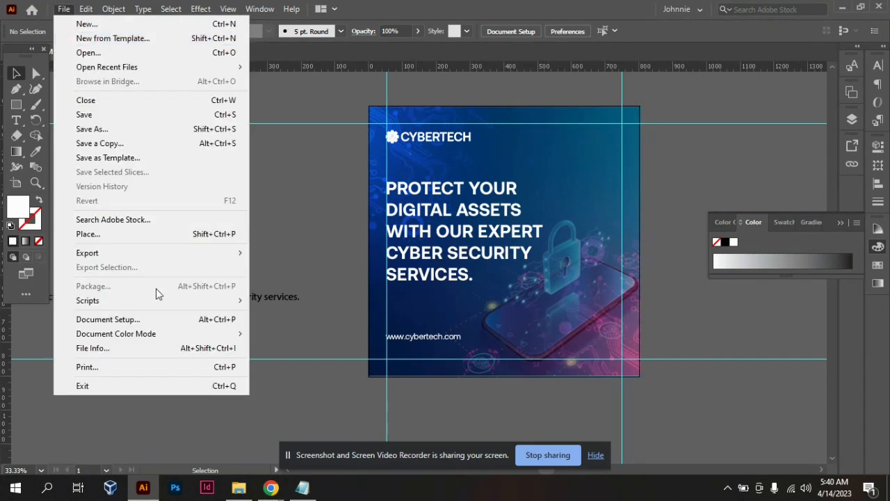
pyautogui.moveTo(180, 254)
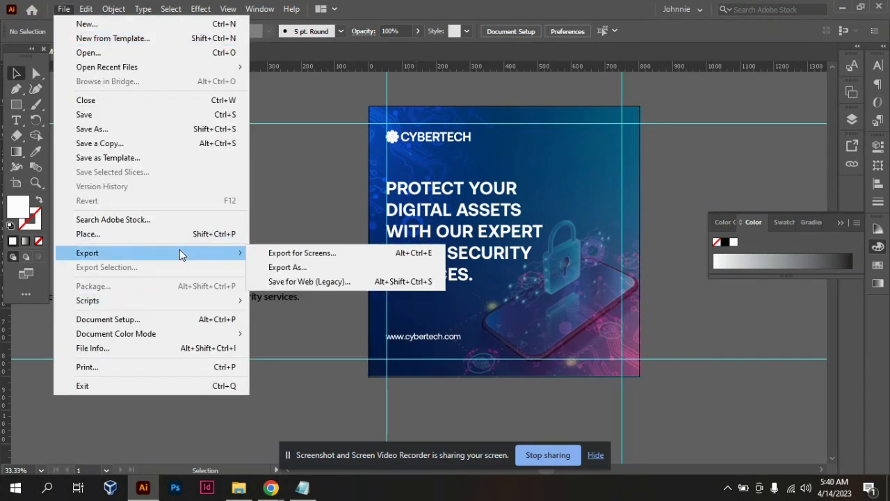
pyautogui.click(302, 268)
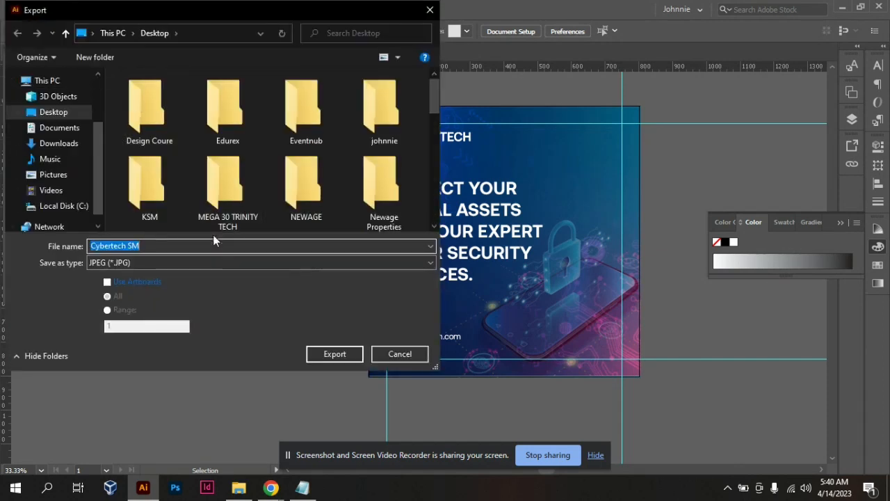
pyautogui.click(107, 283)
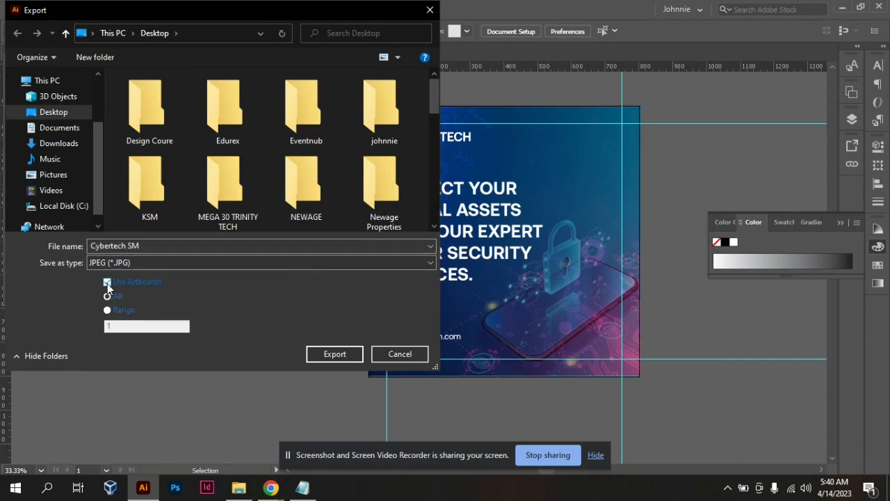
pyautogui.click(324, 355)
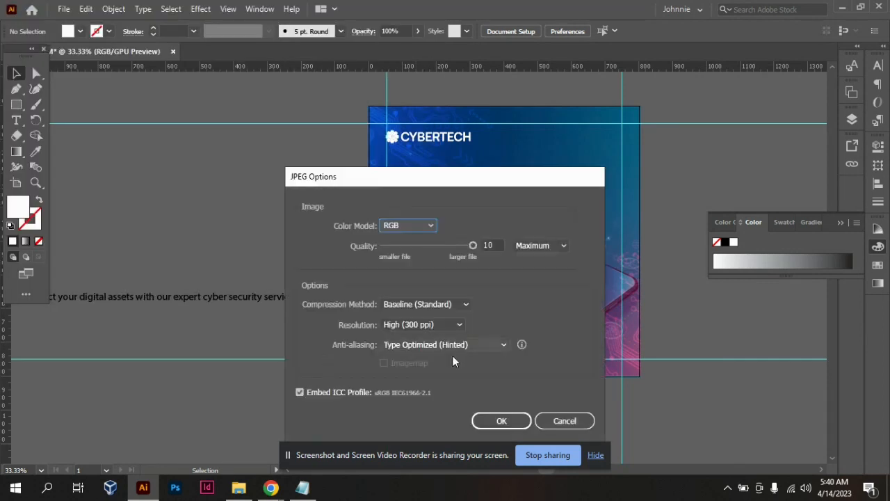
pyautogui.click(480, 421)
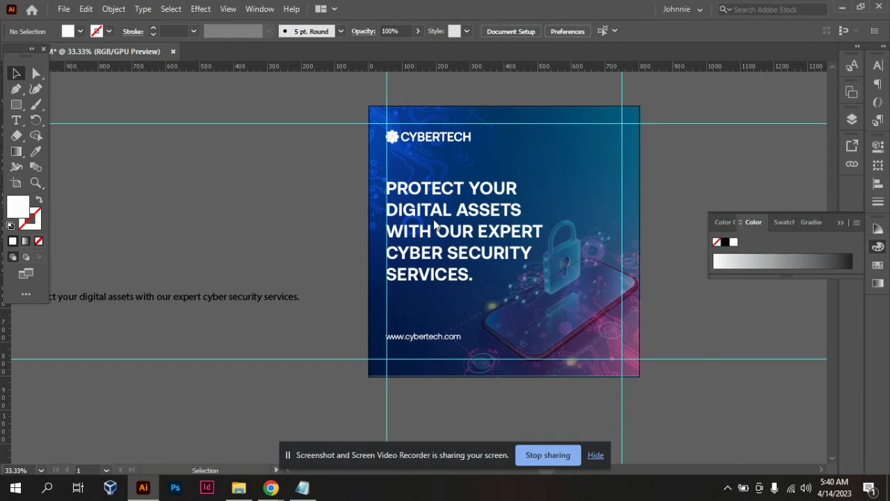